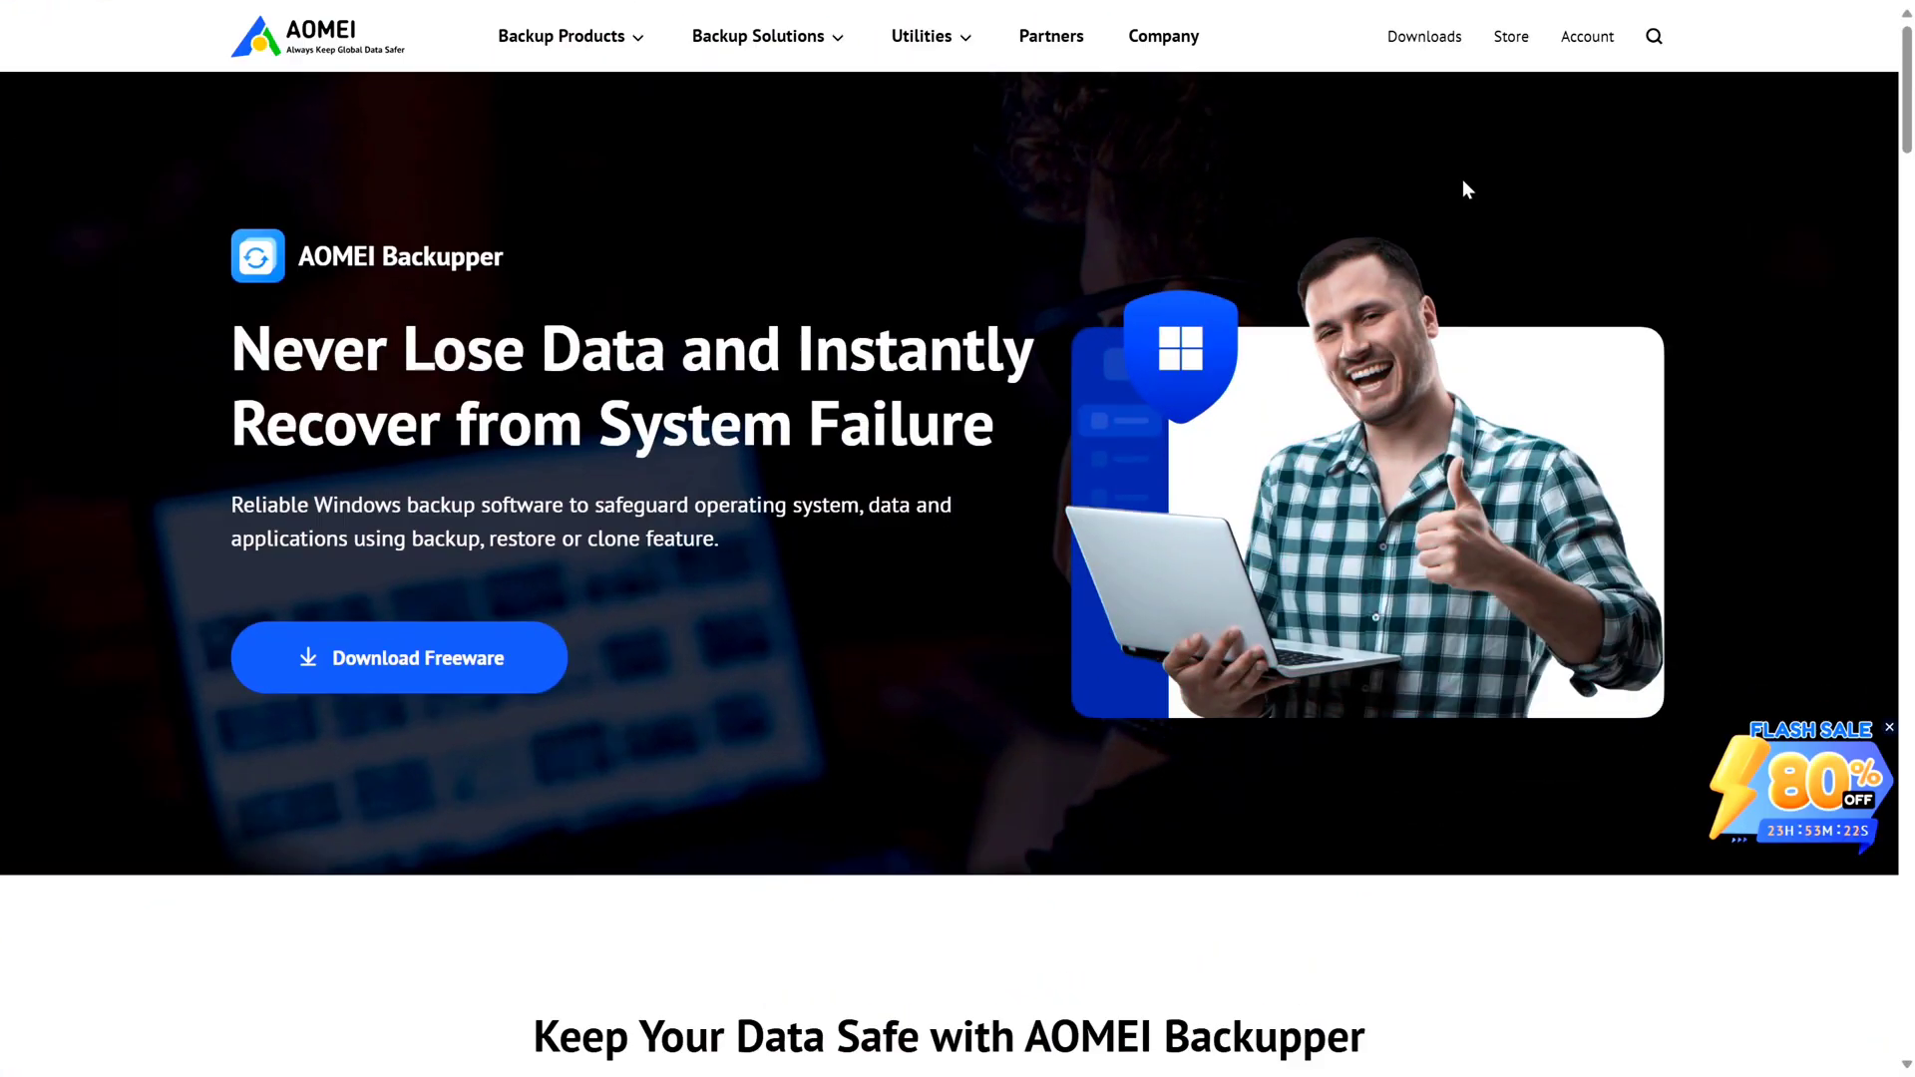
# Download the free AOMEI Backupper installer from the website and run it.
pyautogui.moveTo(641, 65)
pyautogui.click(400, 662)
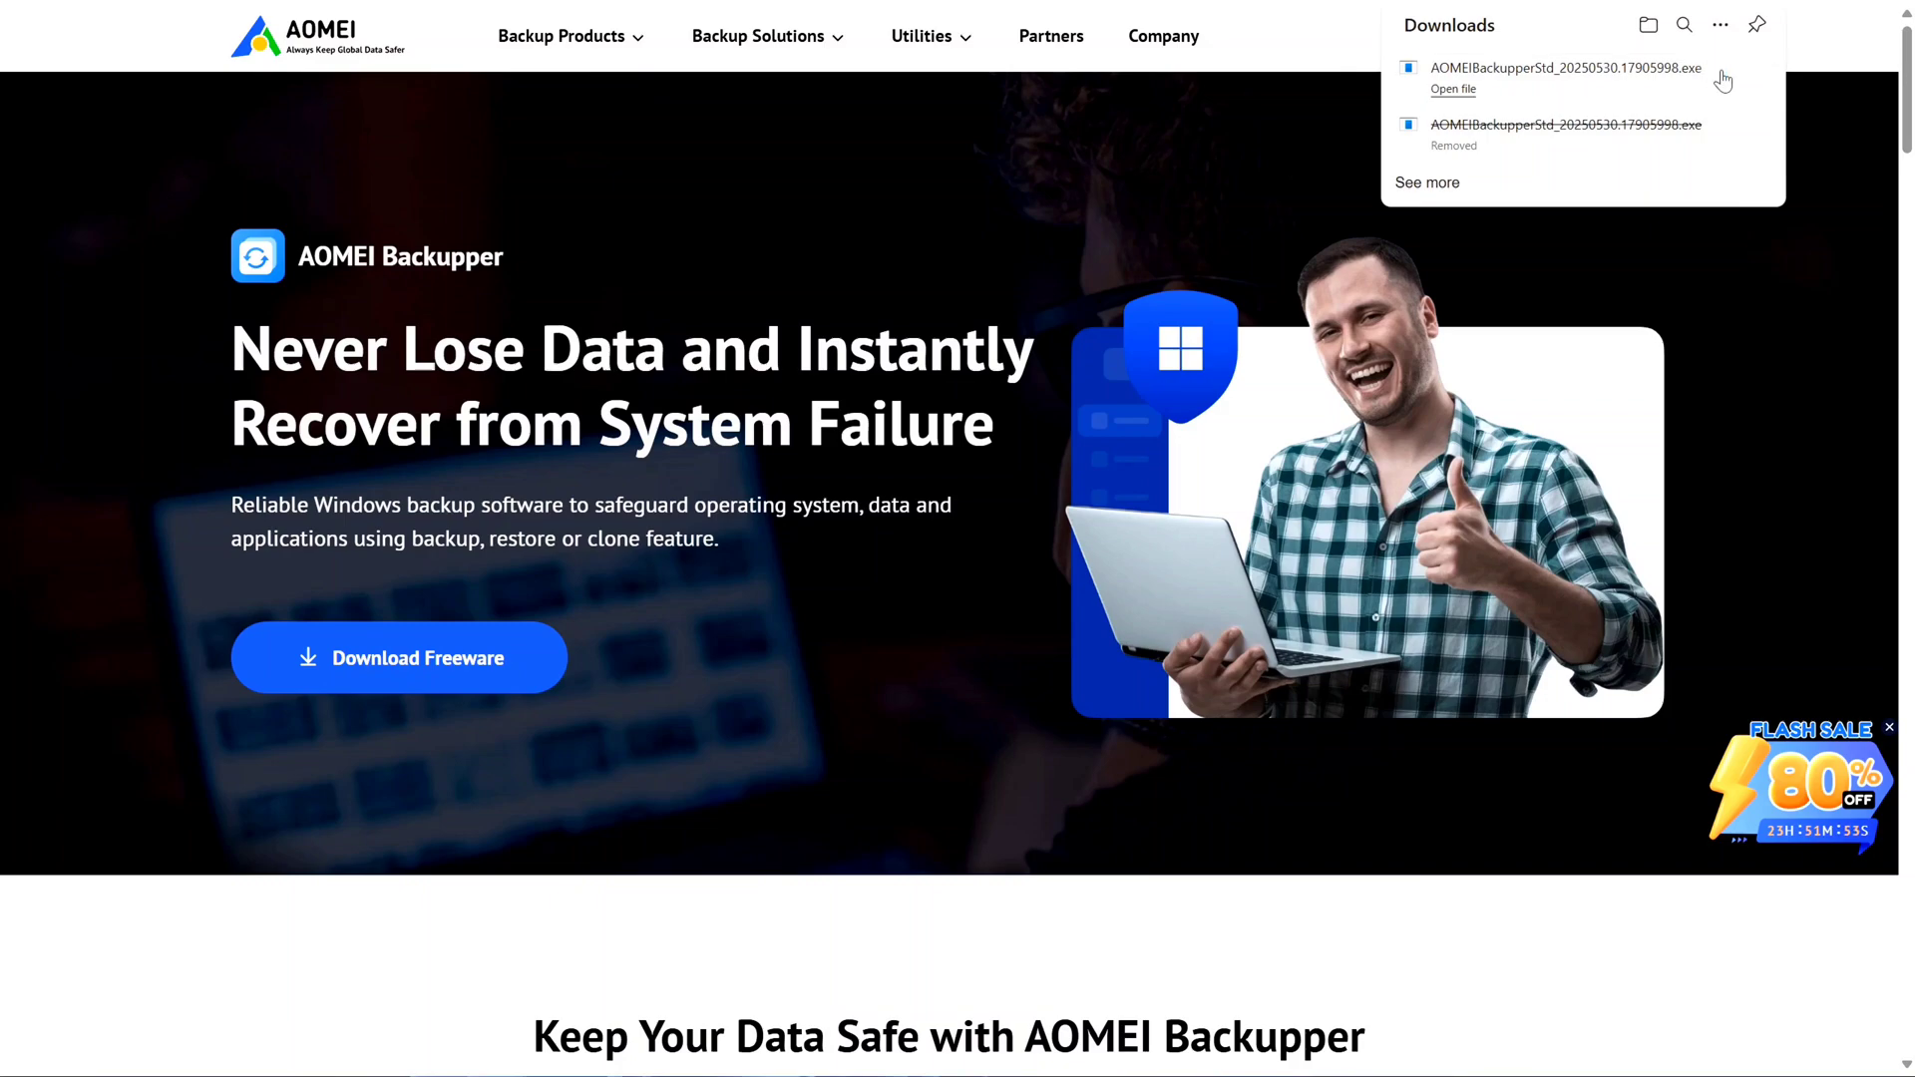
pyautogui.click(1723, 82)
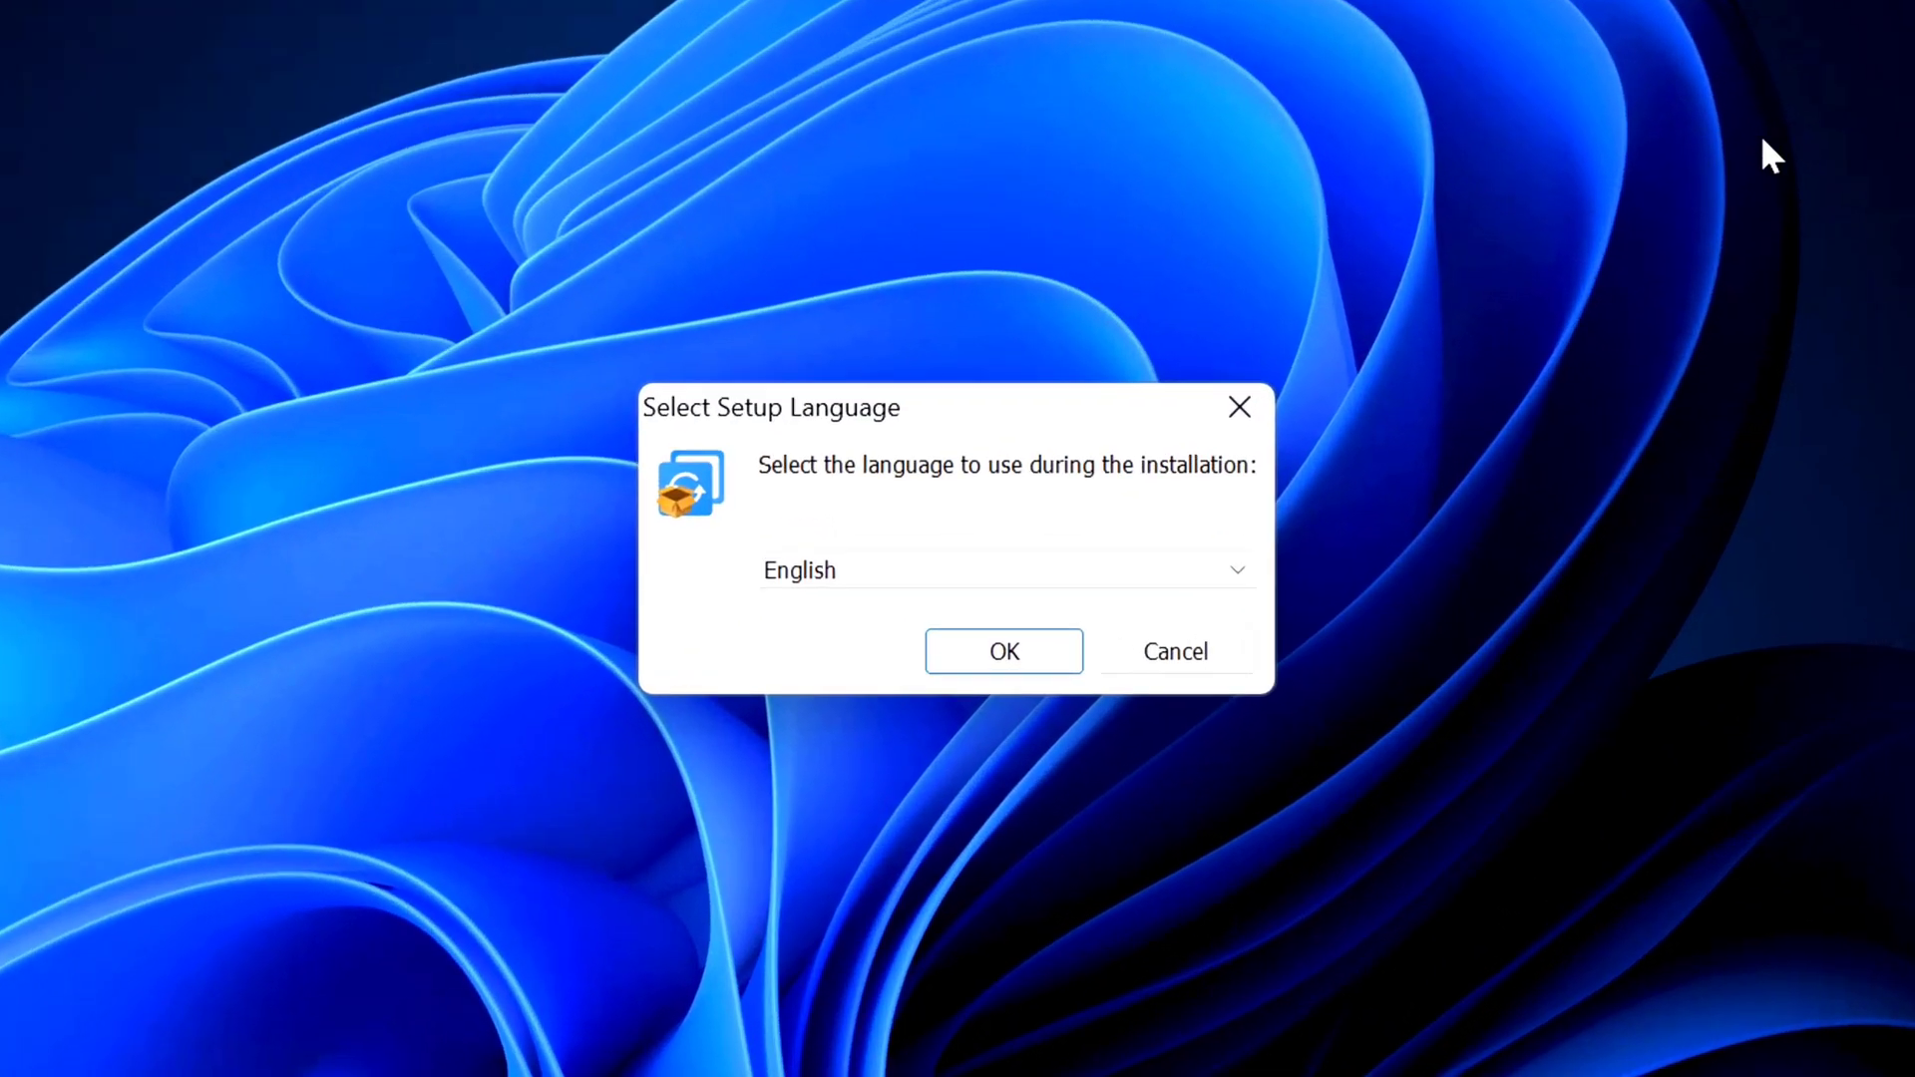
# Keep English, choose the free Pro trial, install it and launch AOMEI Backupper.
pyautogui.click(1004, 654)
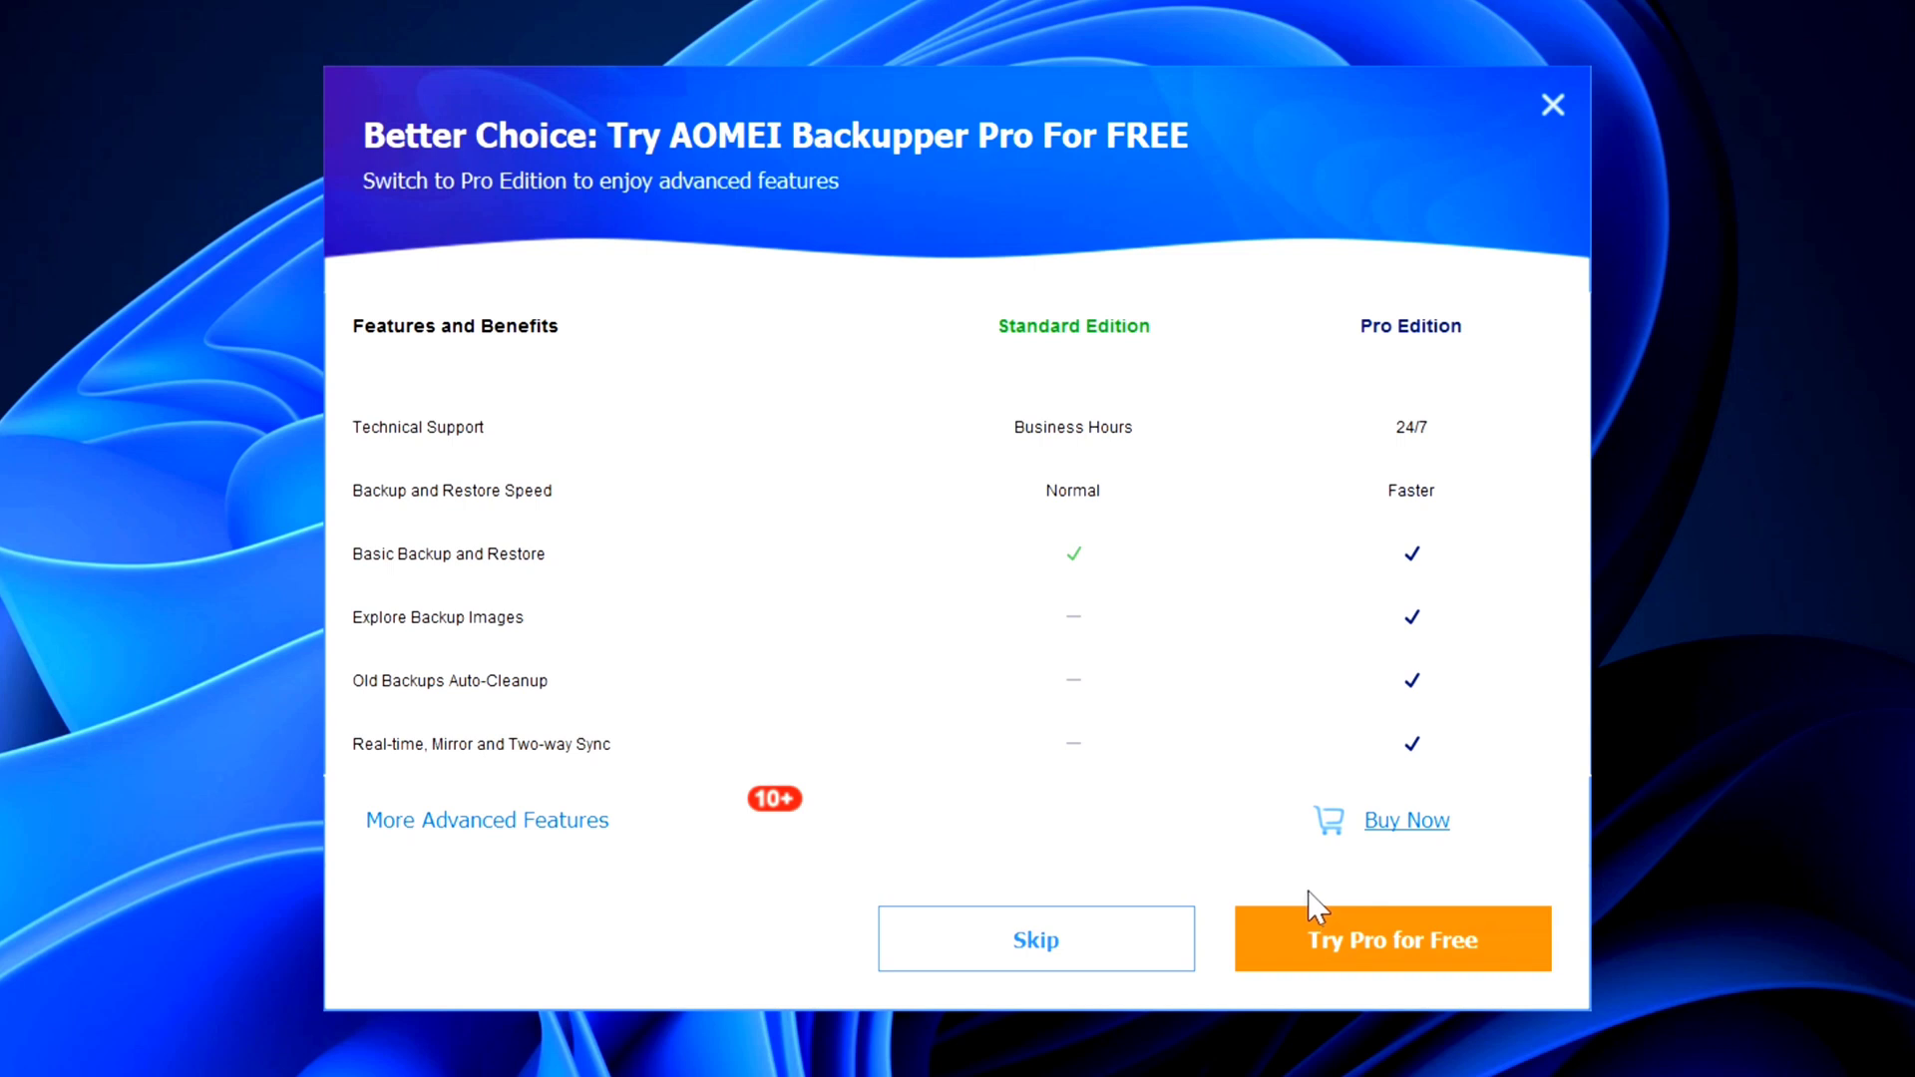
pyautogui.click(1376, 947)
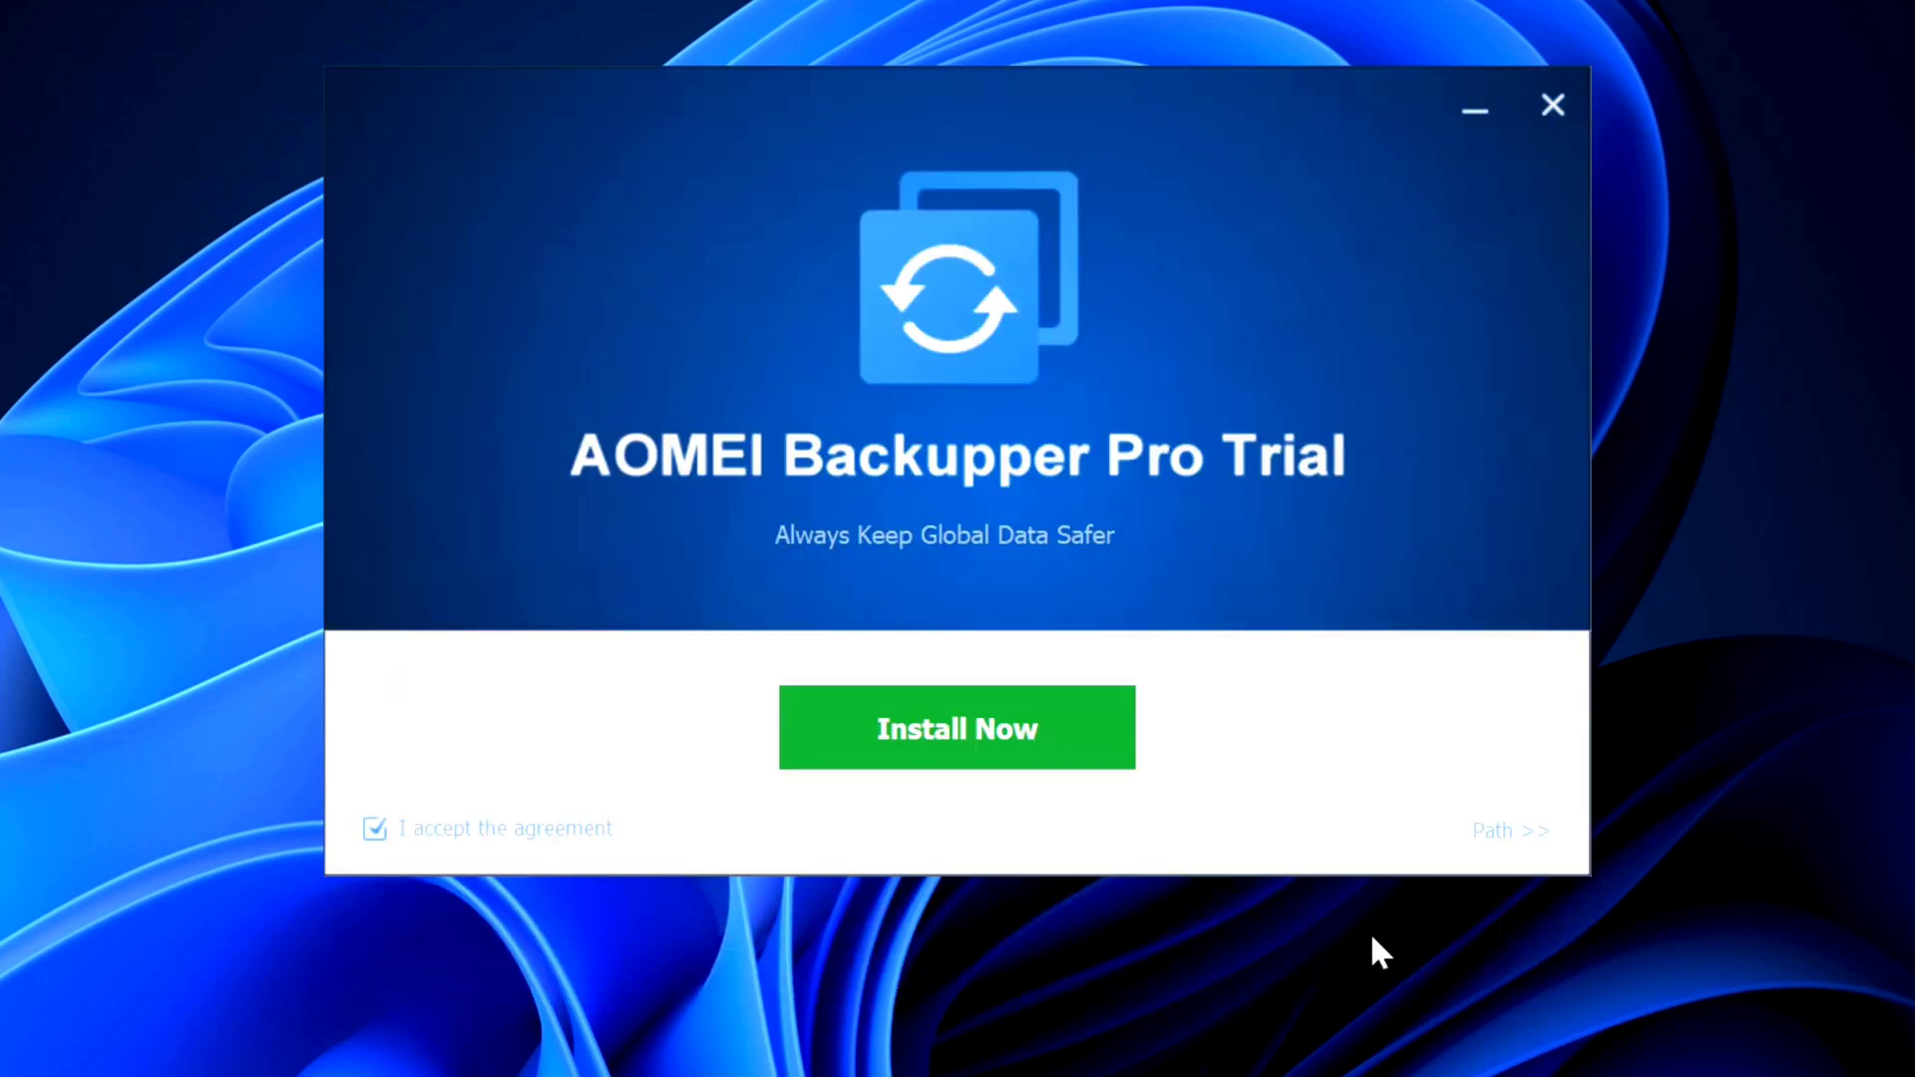
pyautogui.click(979, 748)
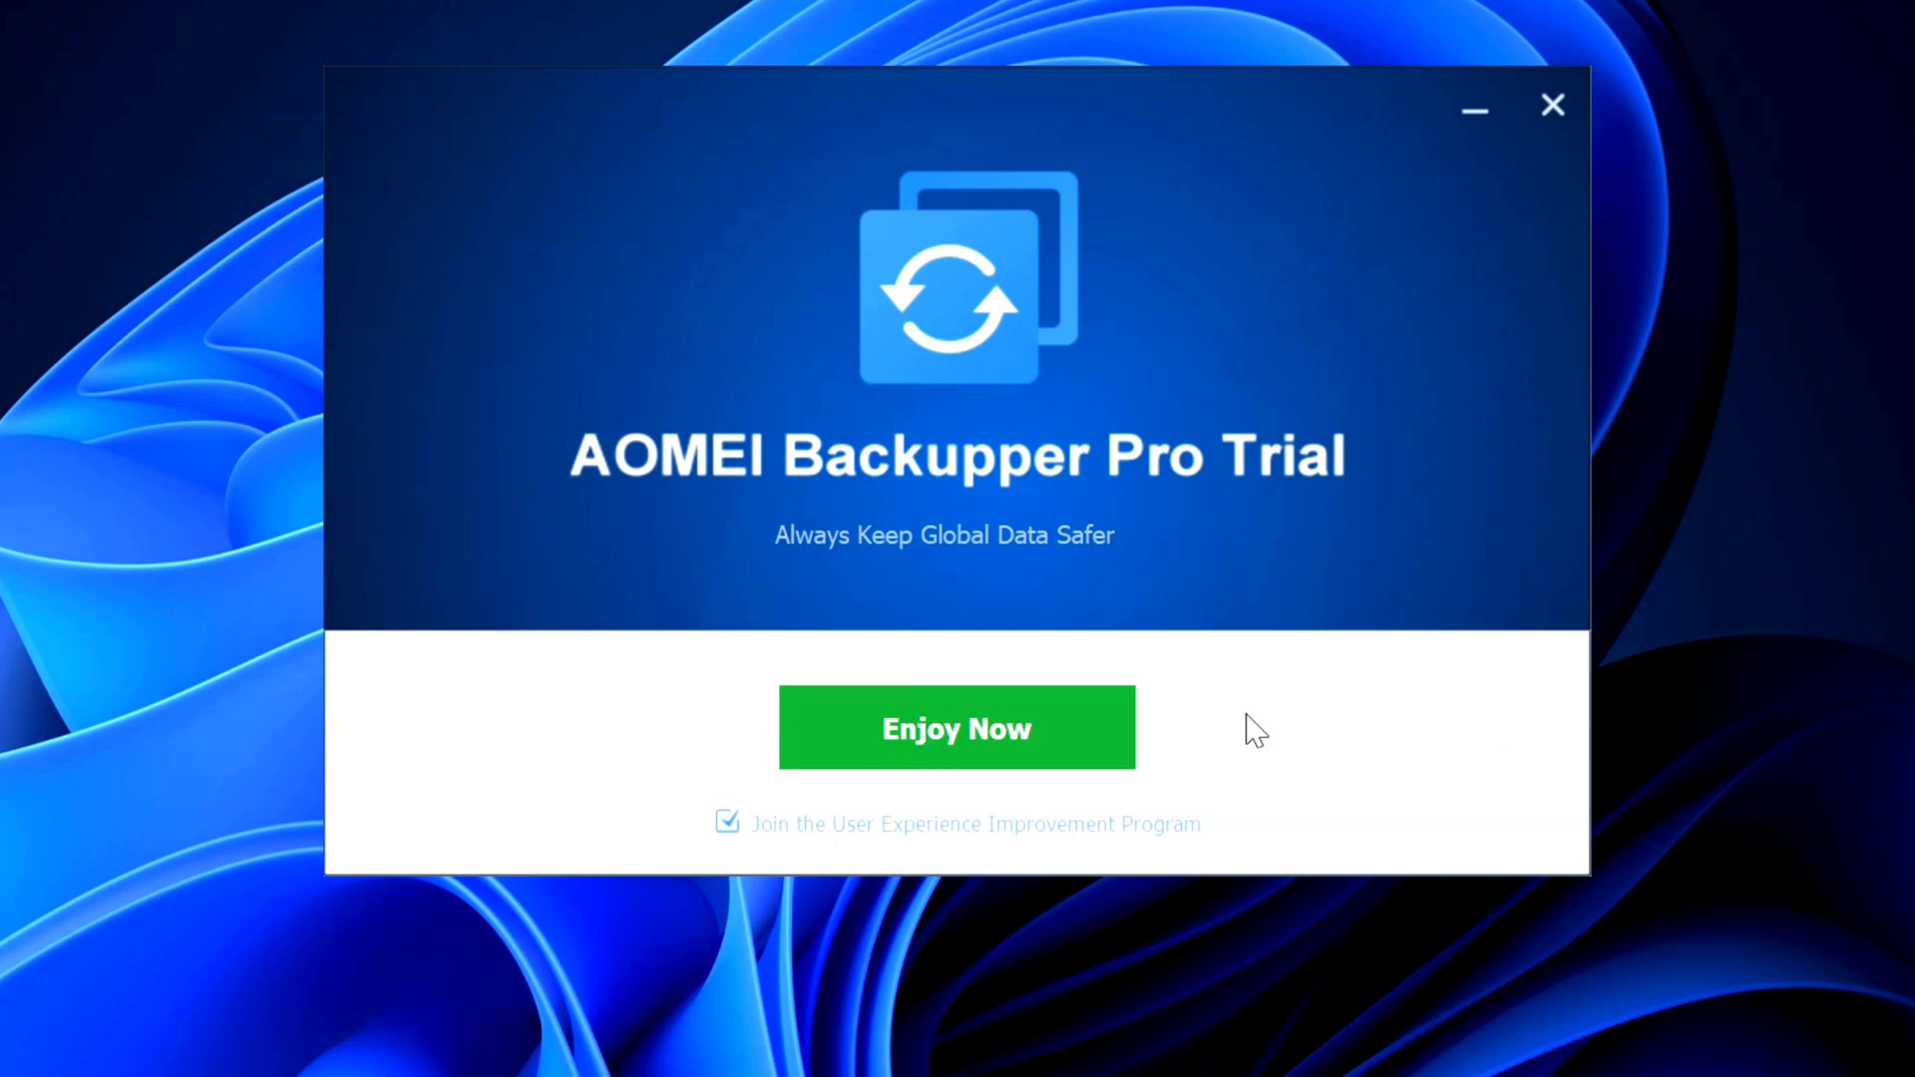
pyautogui.click(967, 729)
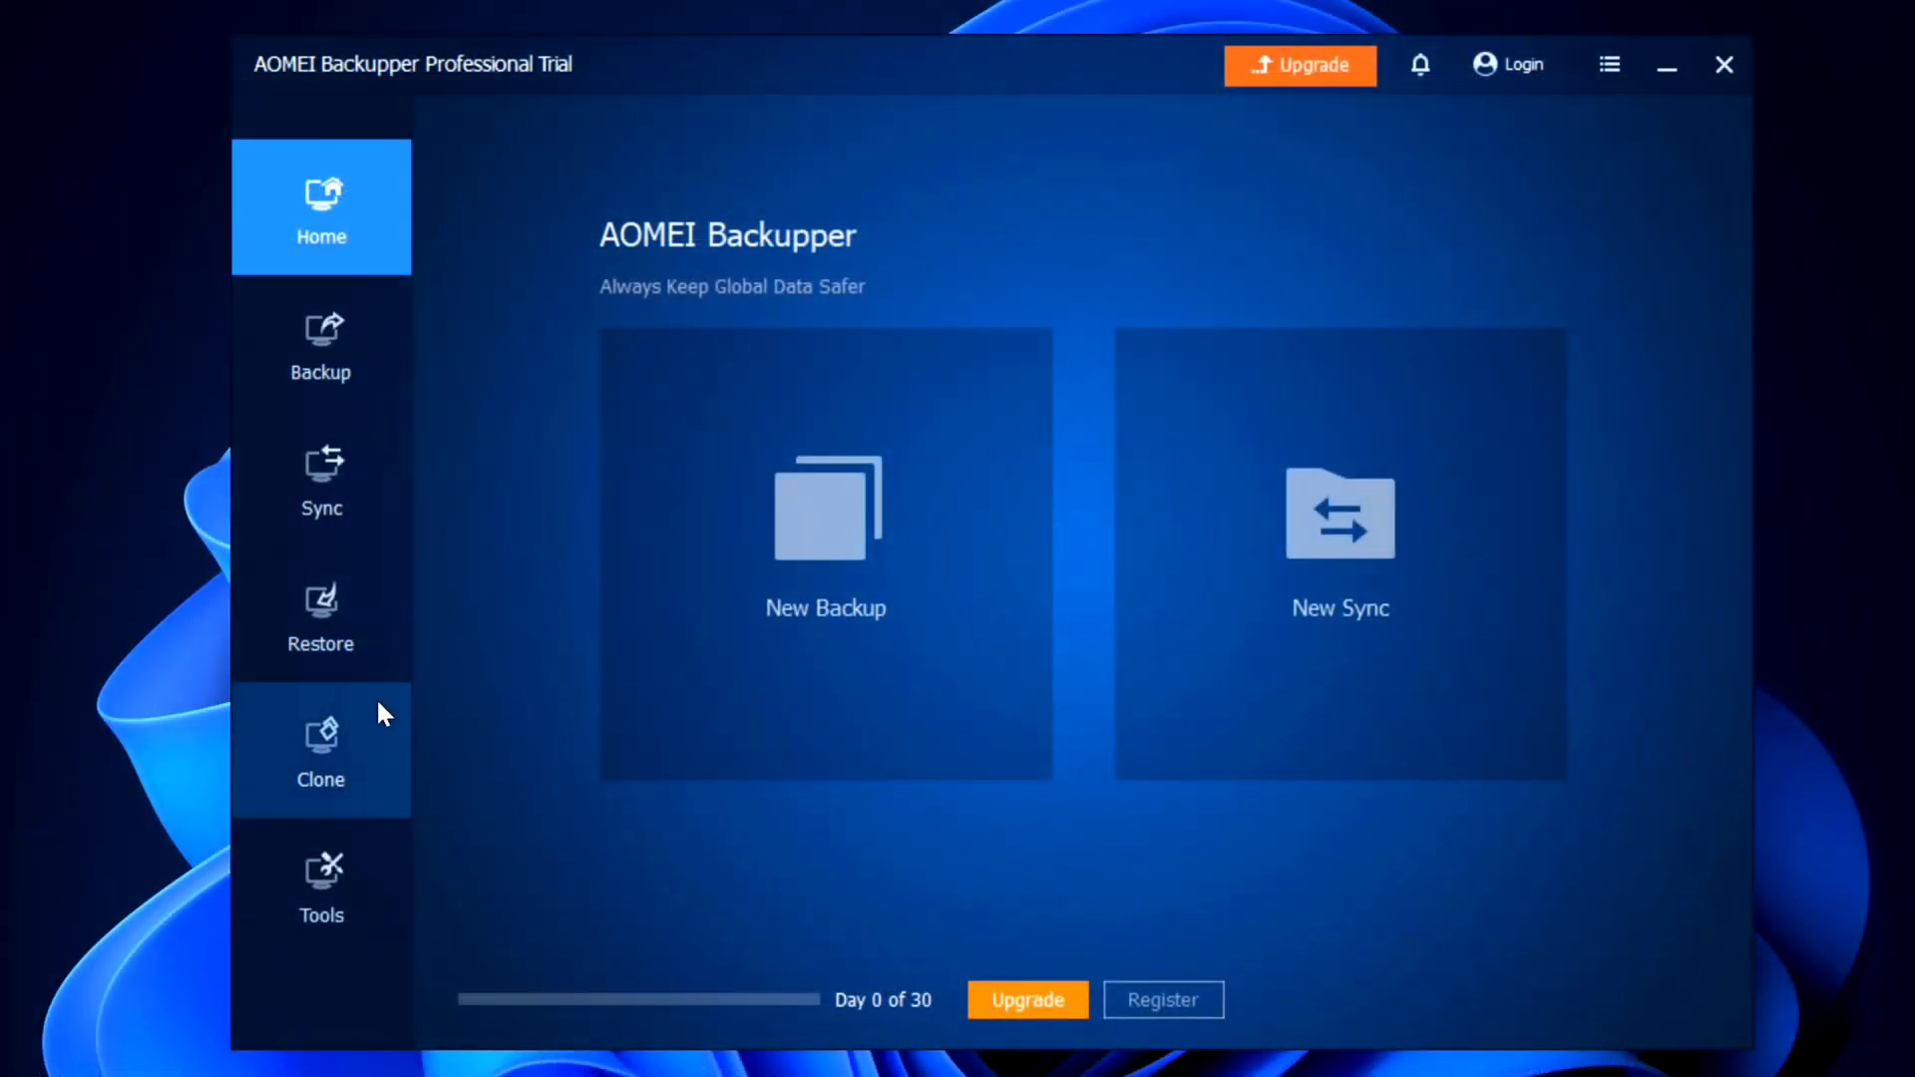
# View the Clone options, then bring up the AOMEI account login dialog.
pyautogui.click(384, 771)
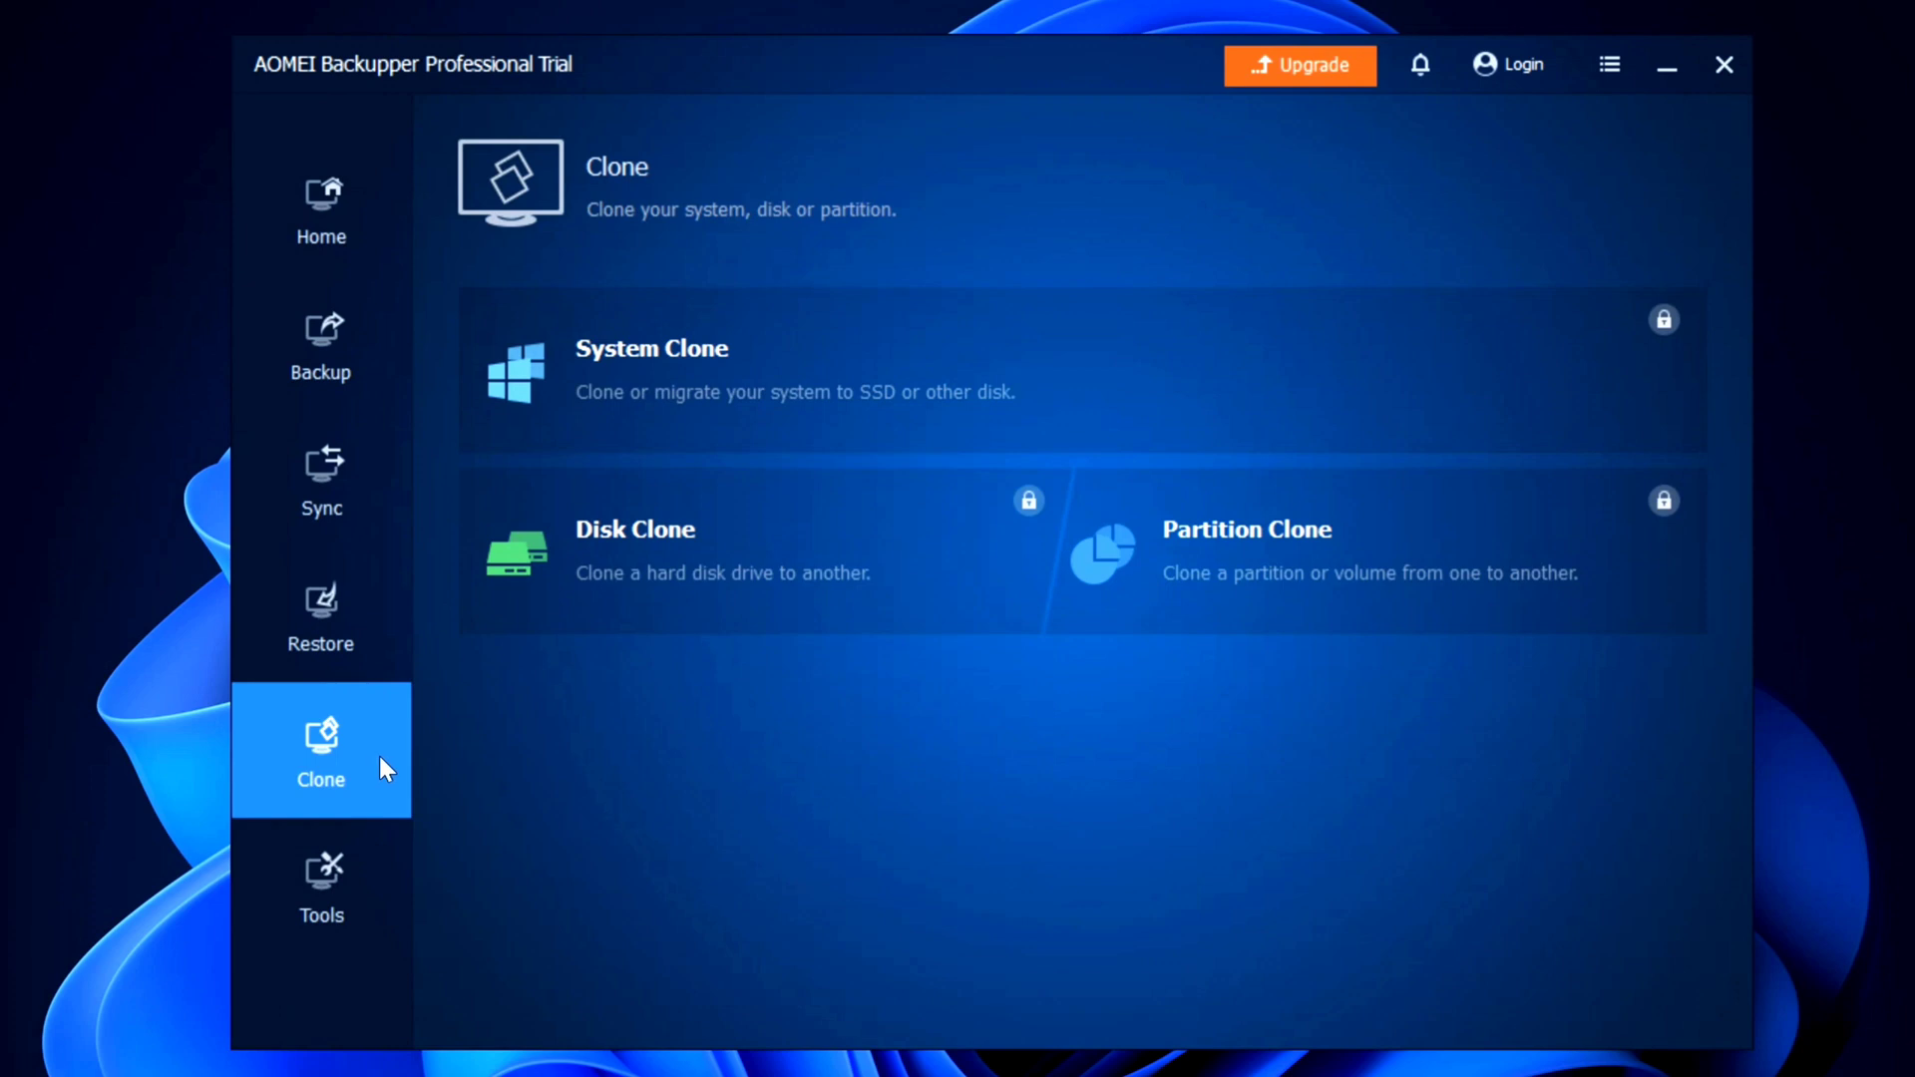
pyautogui.click(1514, 70)
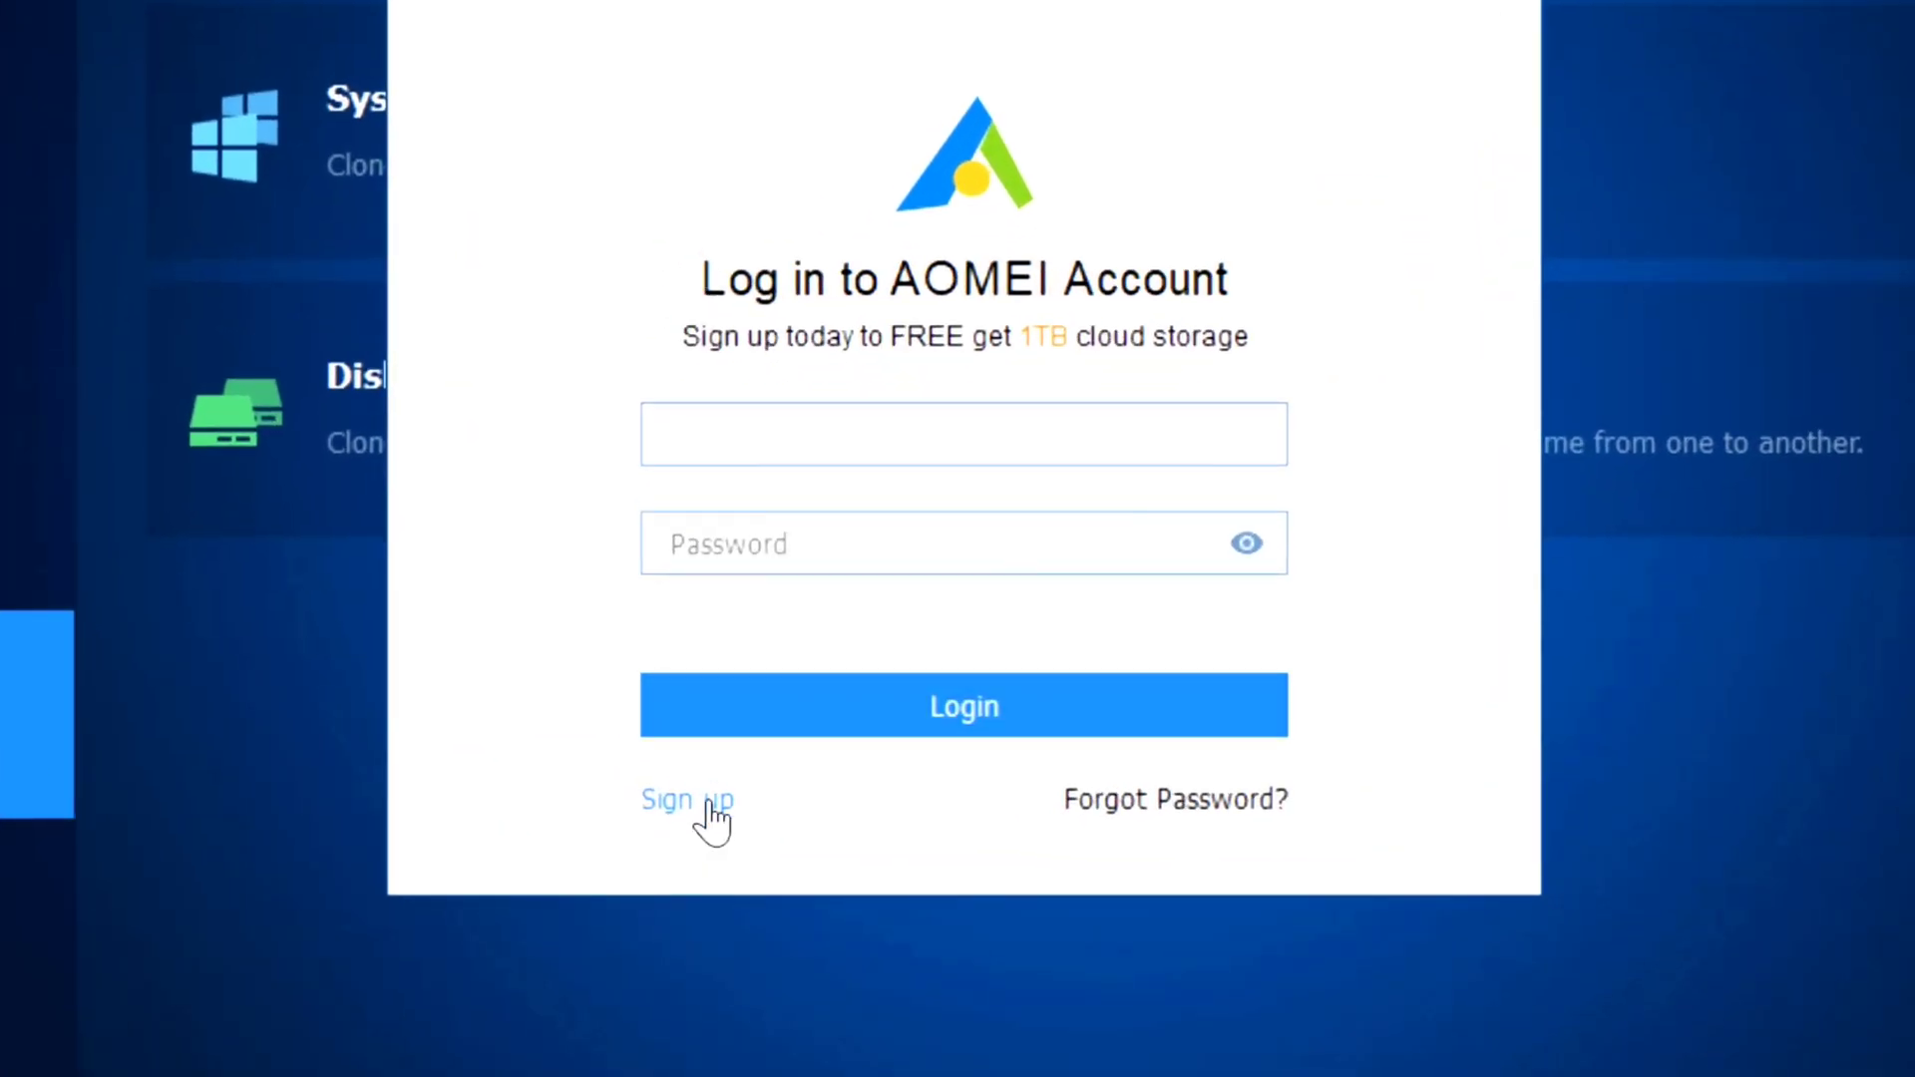
# Sign up for an AOMEI account by entering the e-mail, verification code and password.
pyautogui.click(694, 803)
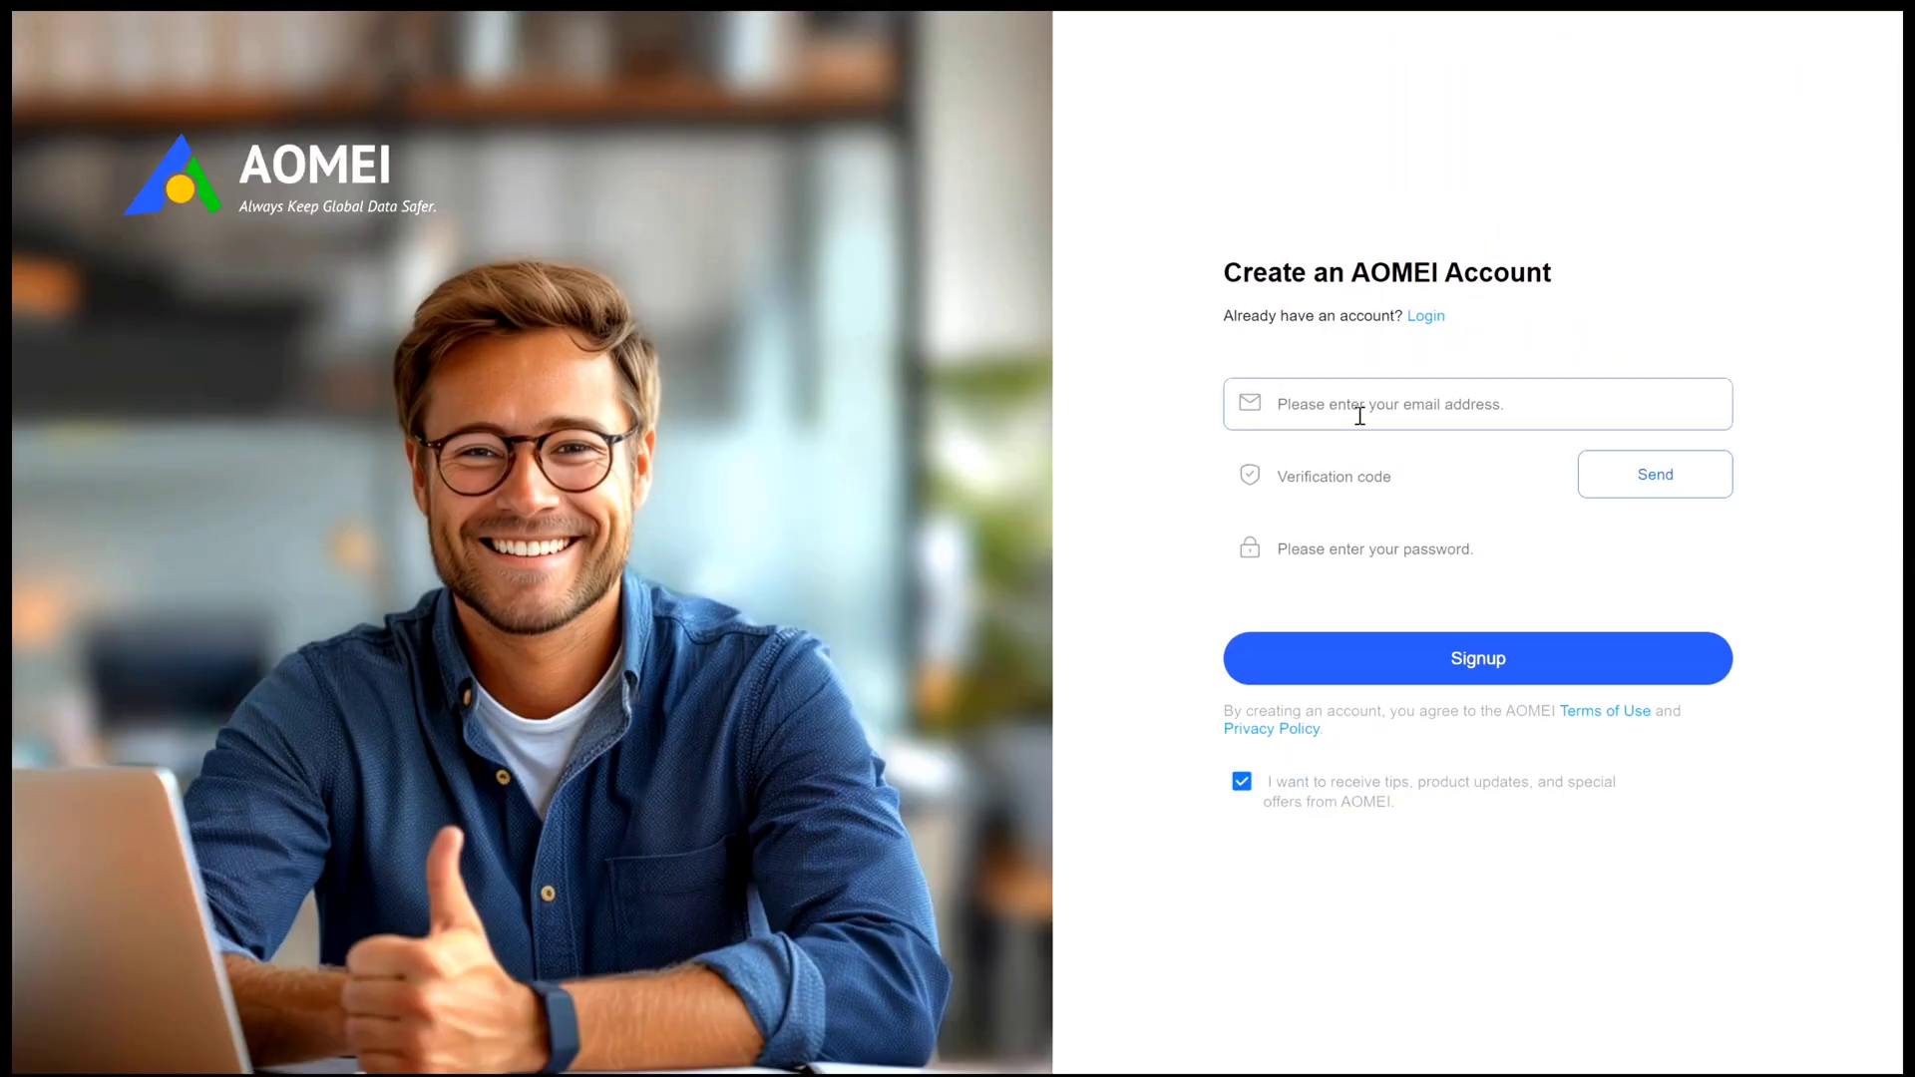
pyautogui.click(1329, 400)
pyautogui.hotkey('ctrl', 'v')
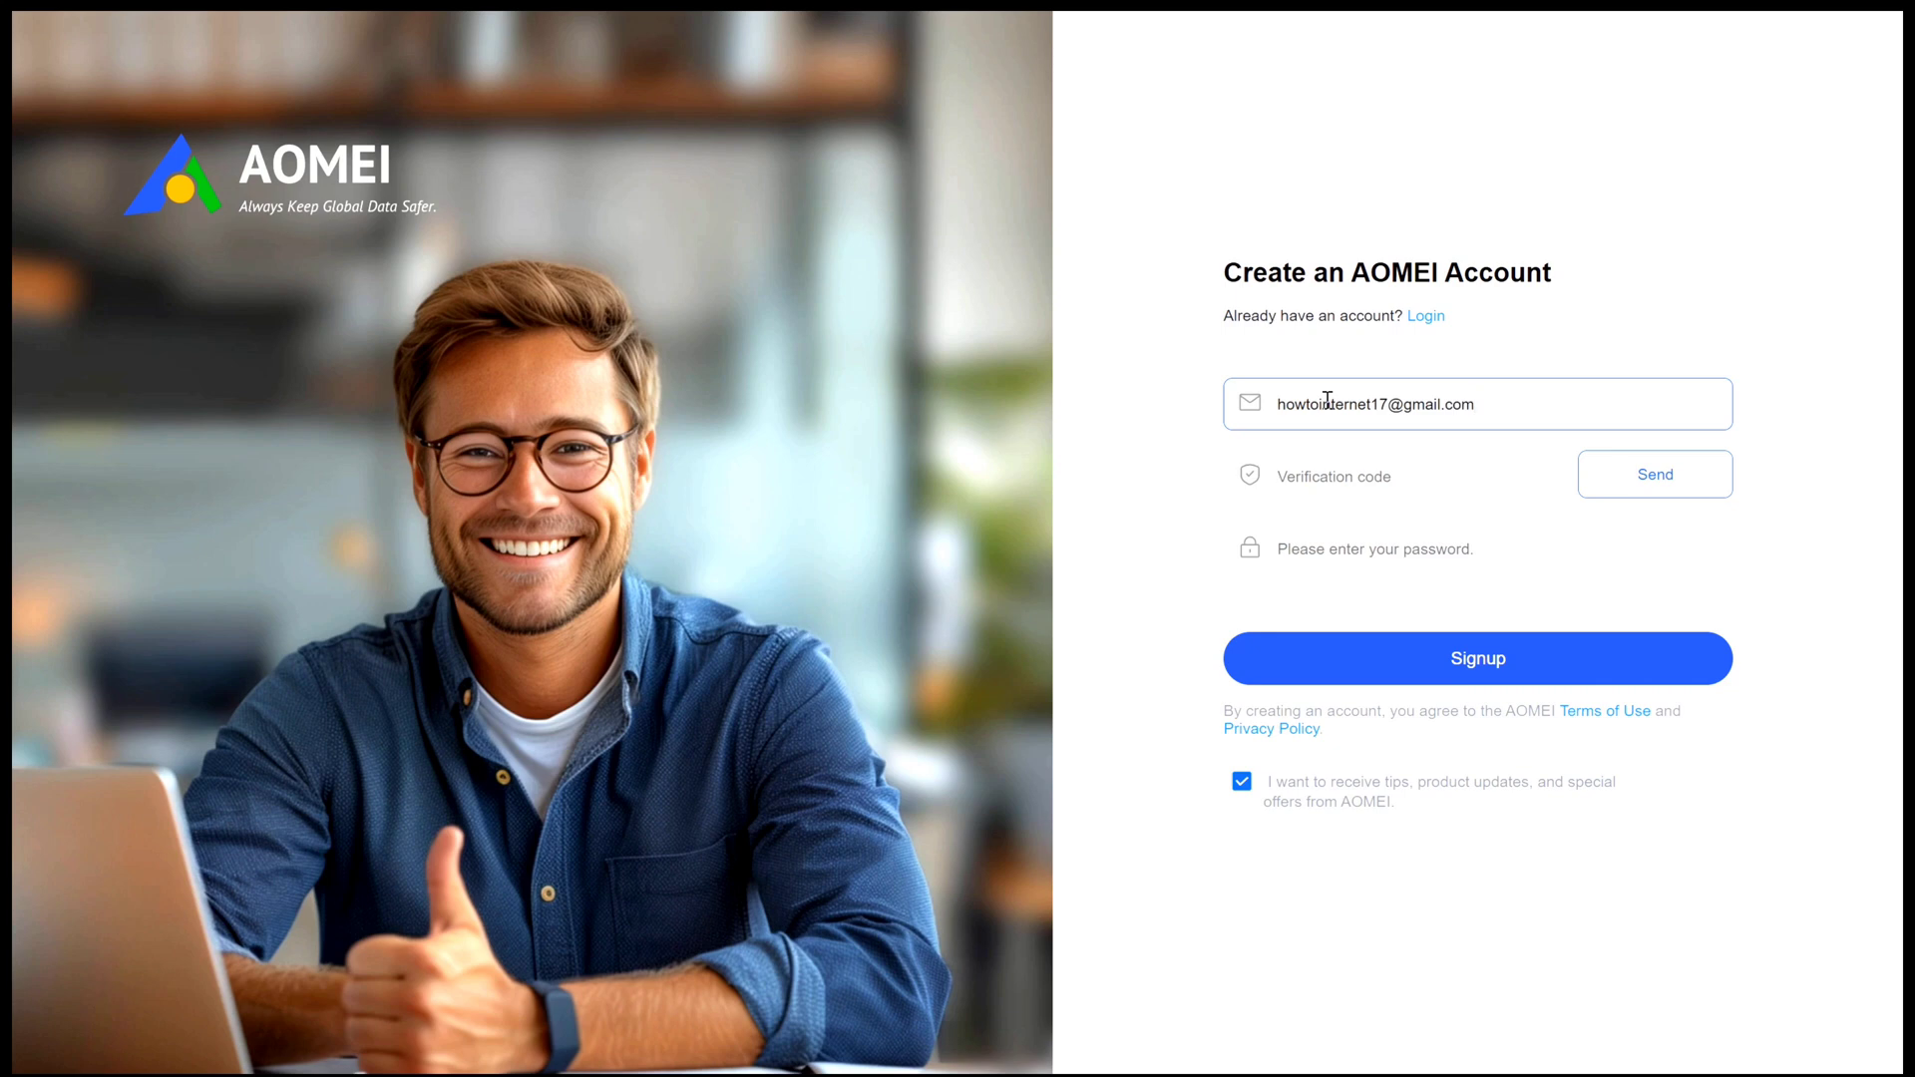
pyautogui.click(1338, 455)
pyautogui.hotkey('ctrl', 'v')
pyautogui.click(1462, 547)
pyautogui.hotkey('ctrl', 'v')
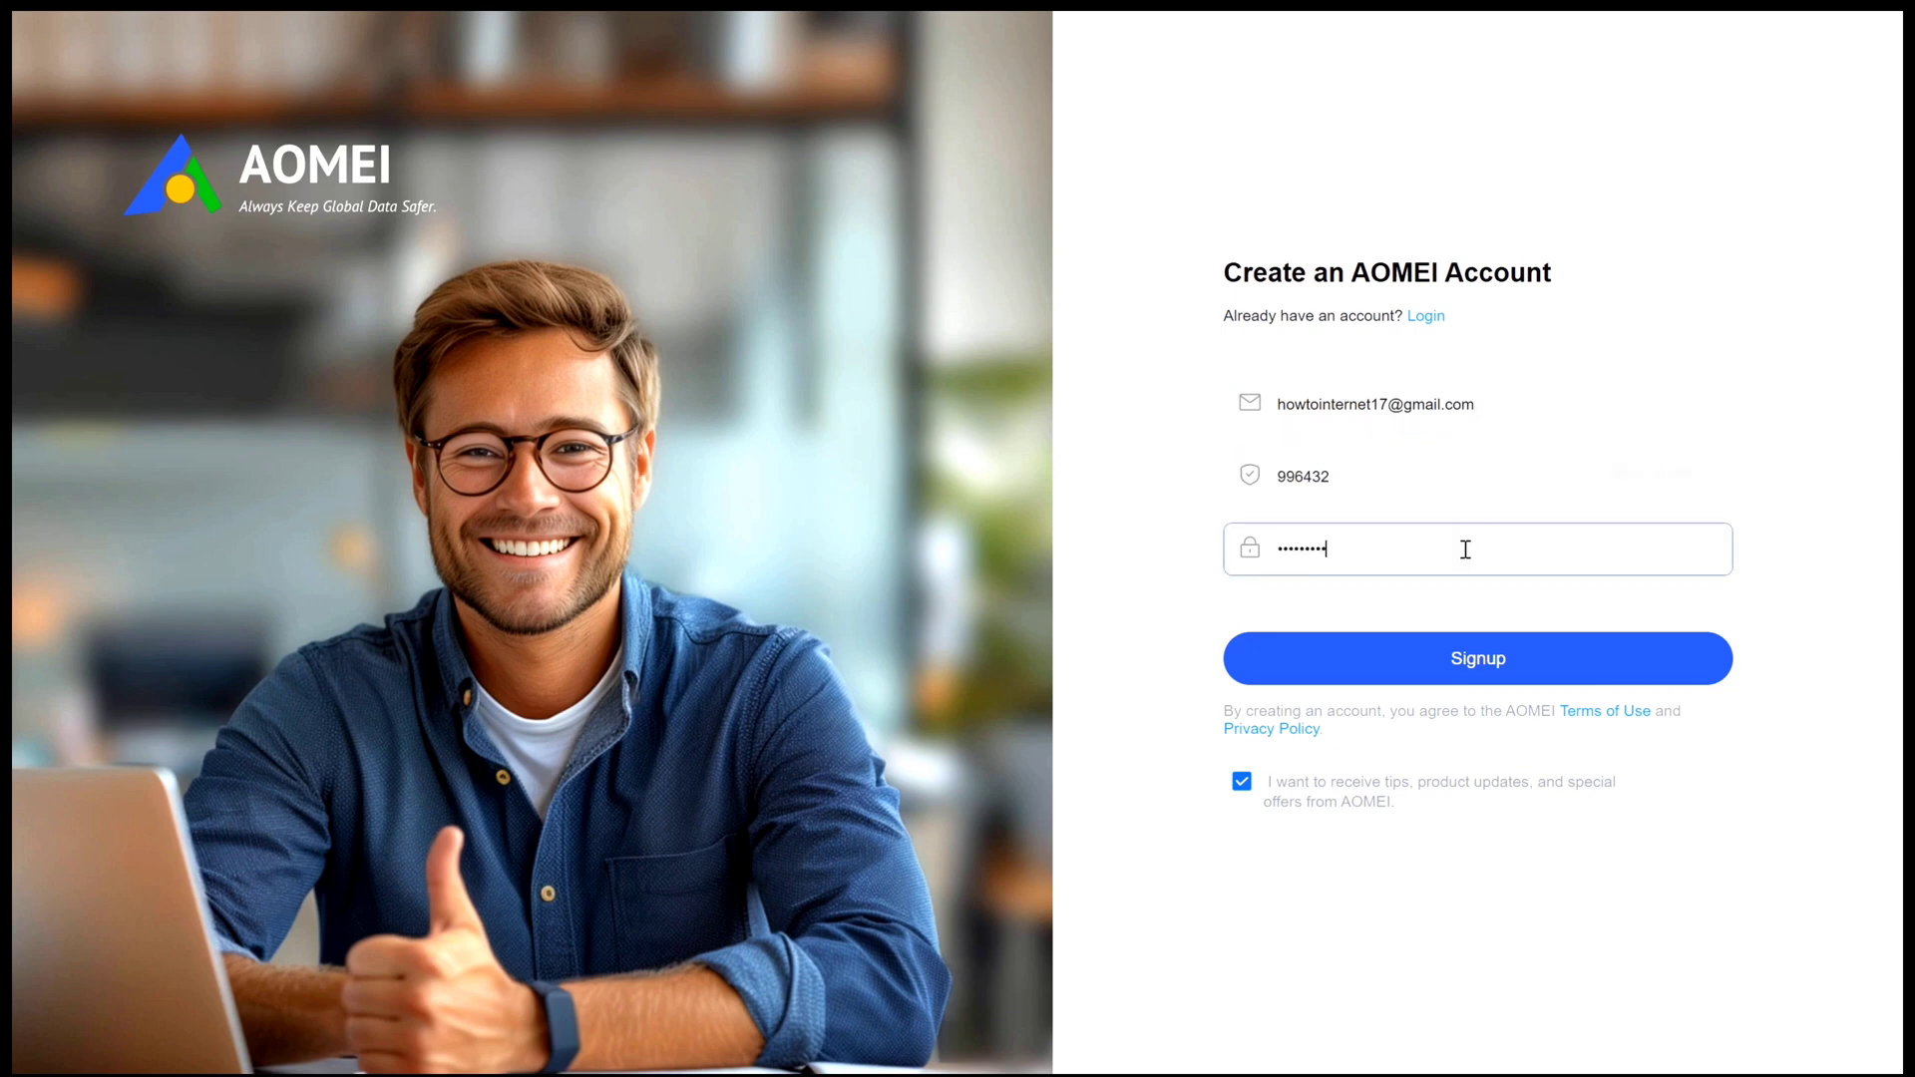
pyautogui.click(1474, 666)
pyautogui.click(1475, 664)
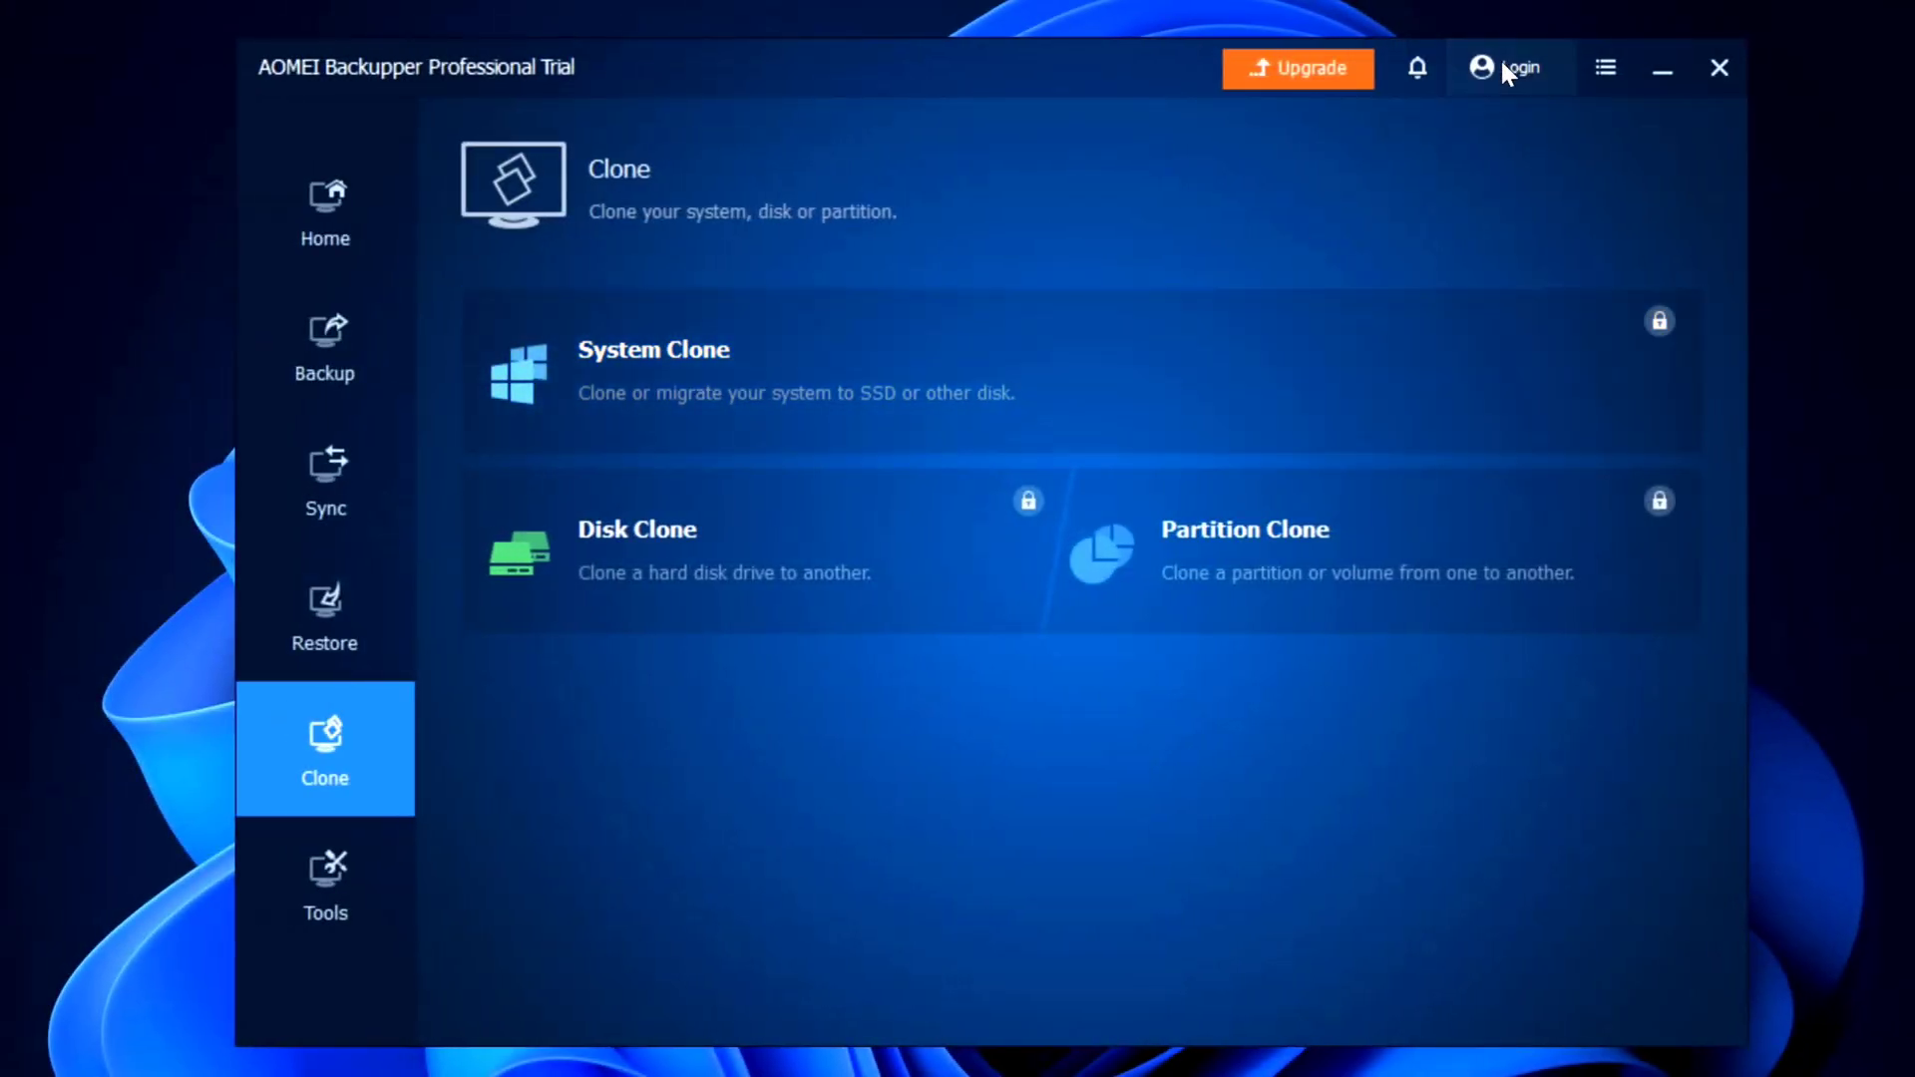
# Log in with the new account and check its trial licence expiring 29-06-2025.
pyautogui.click(1506, 72)
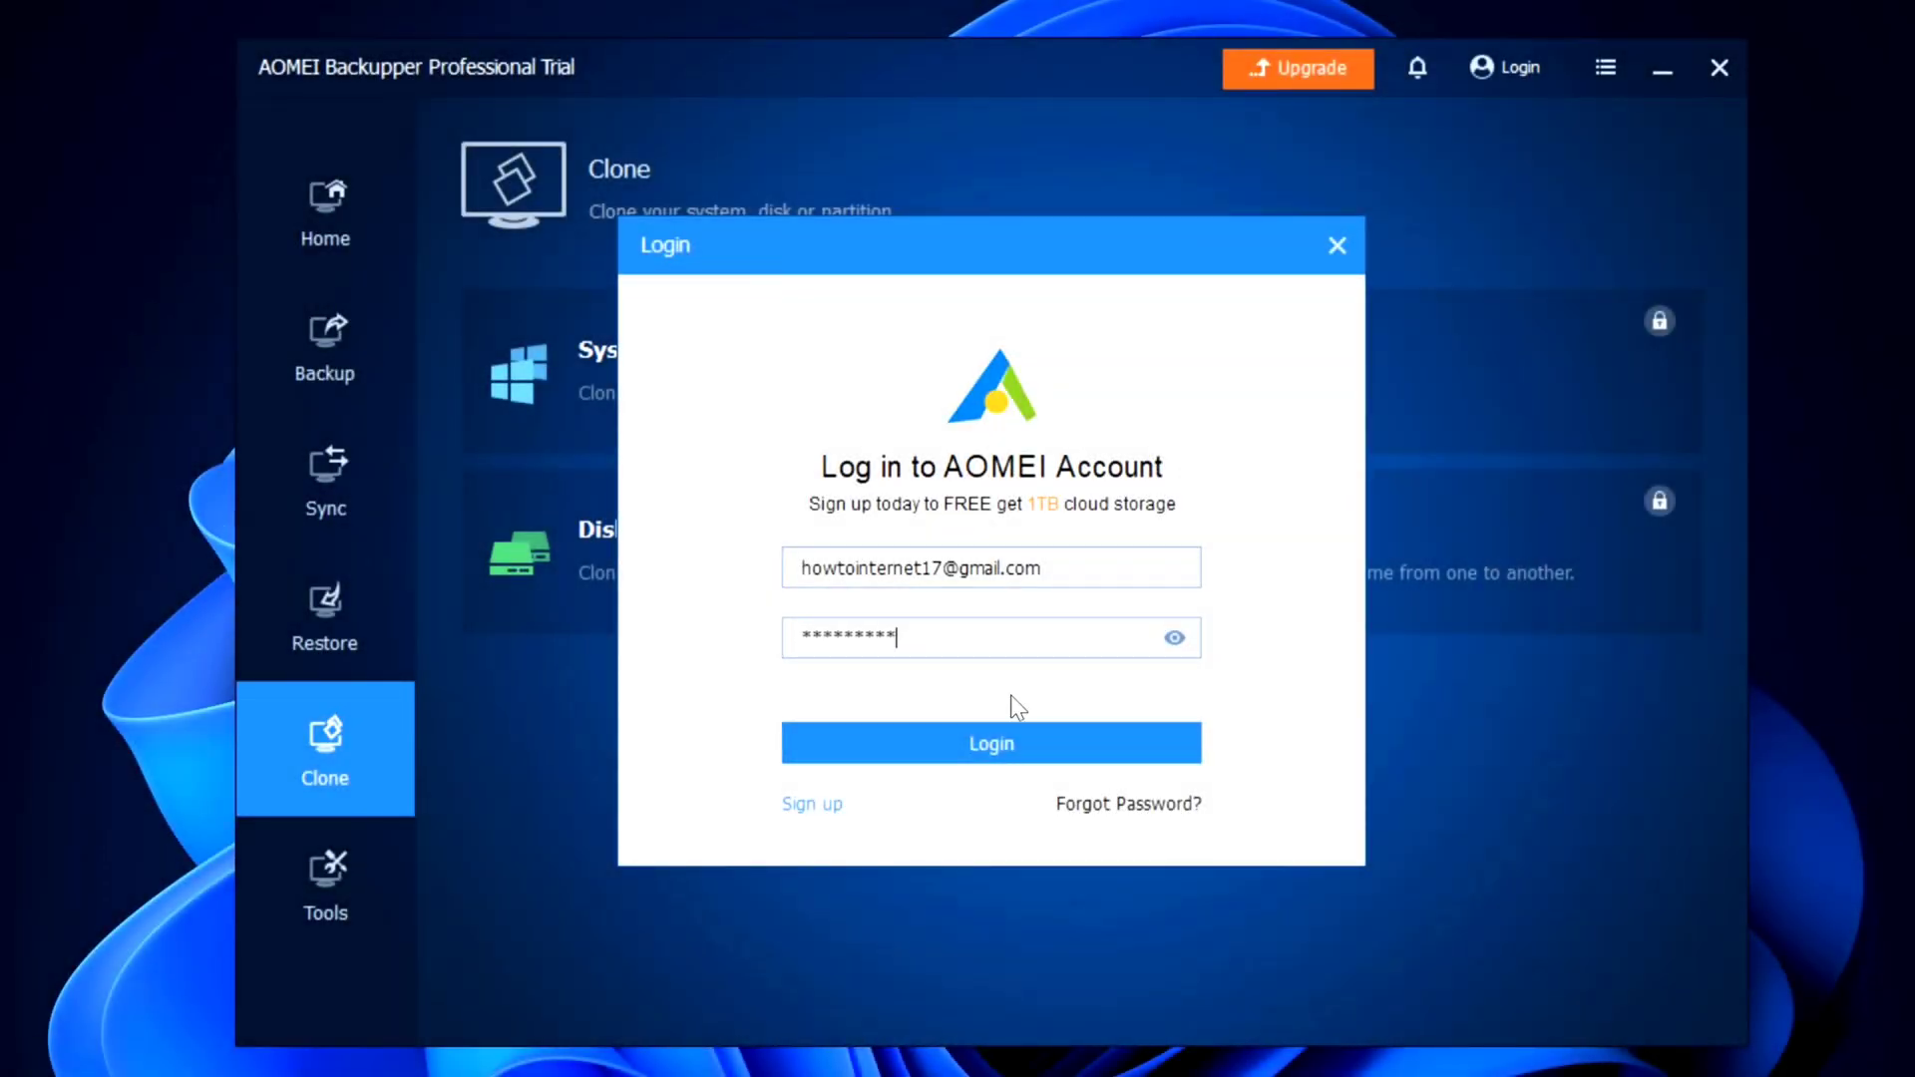
pyautogui.click(1025, 750)
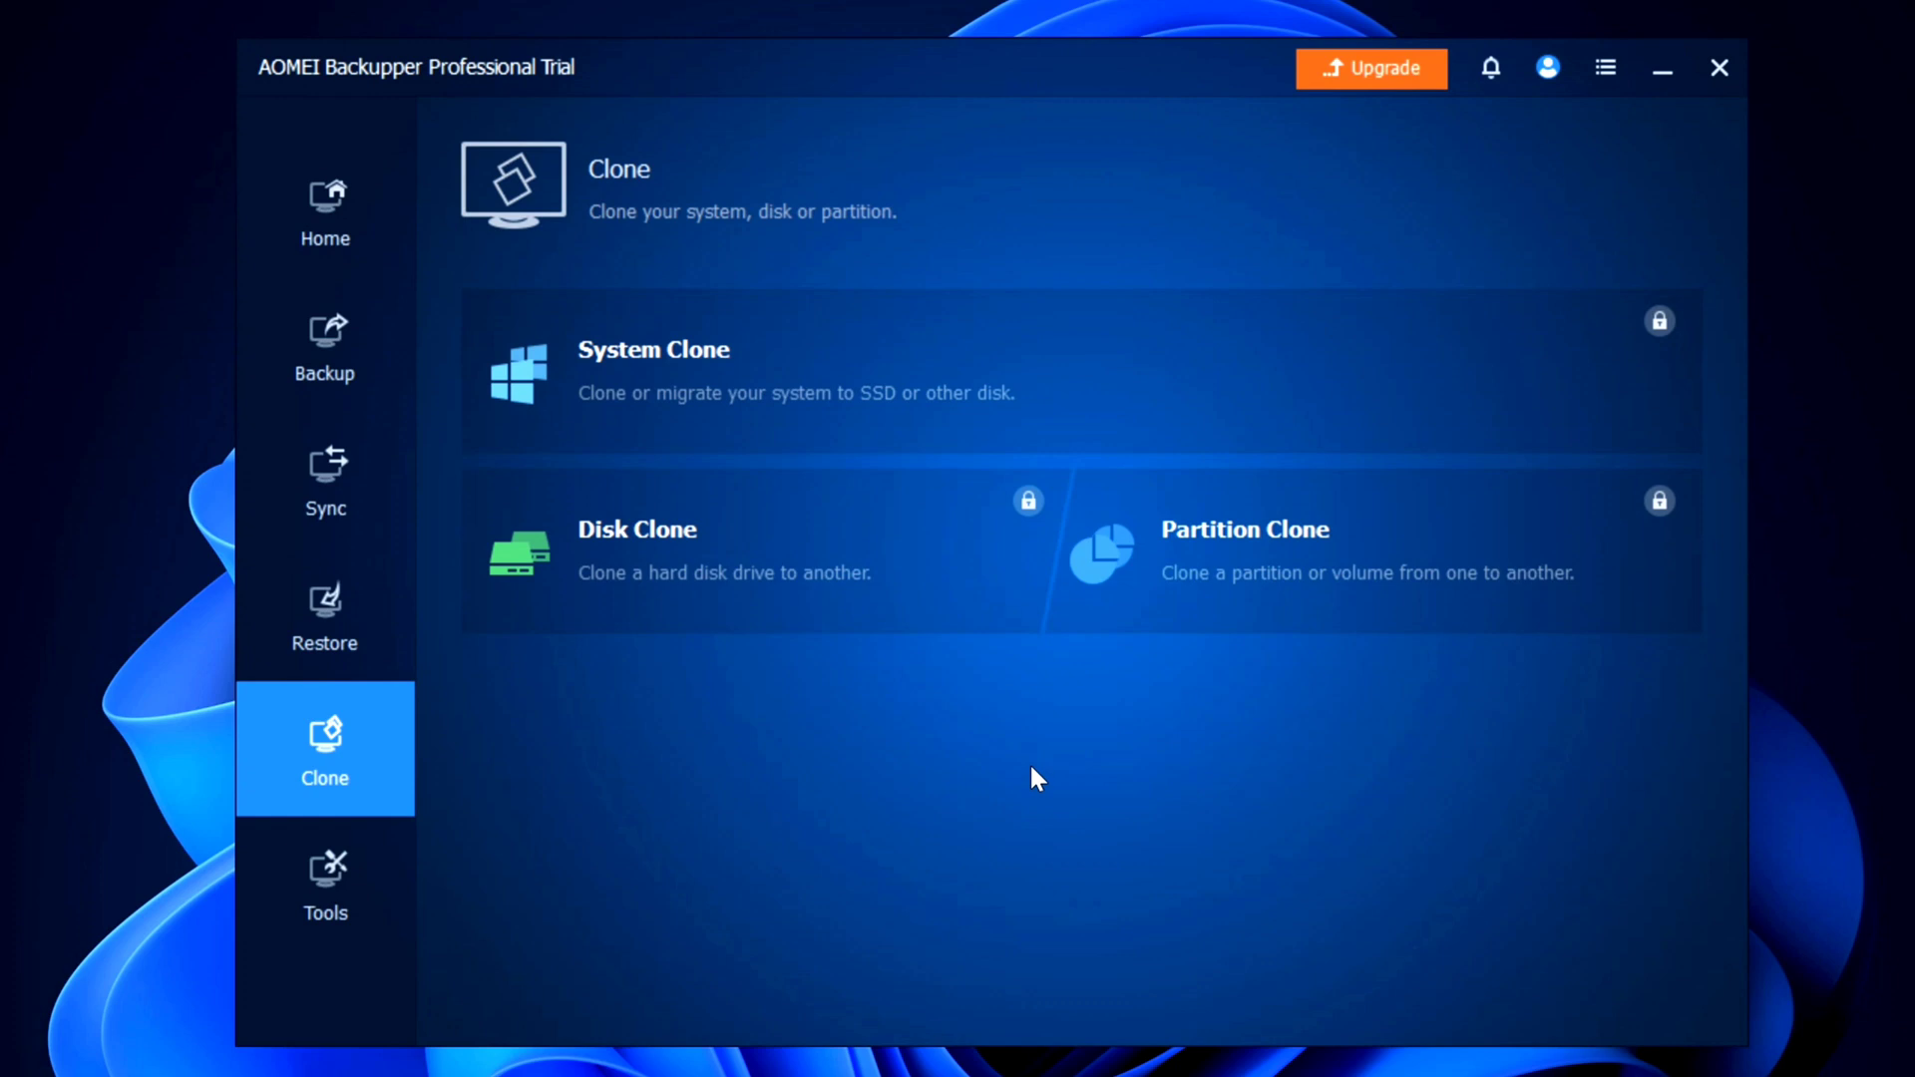
pyautogui.click(1548, 68)
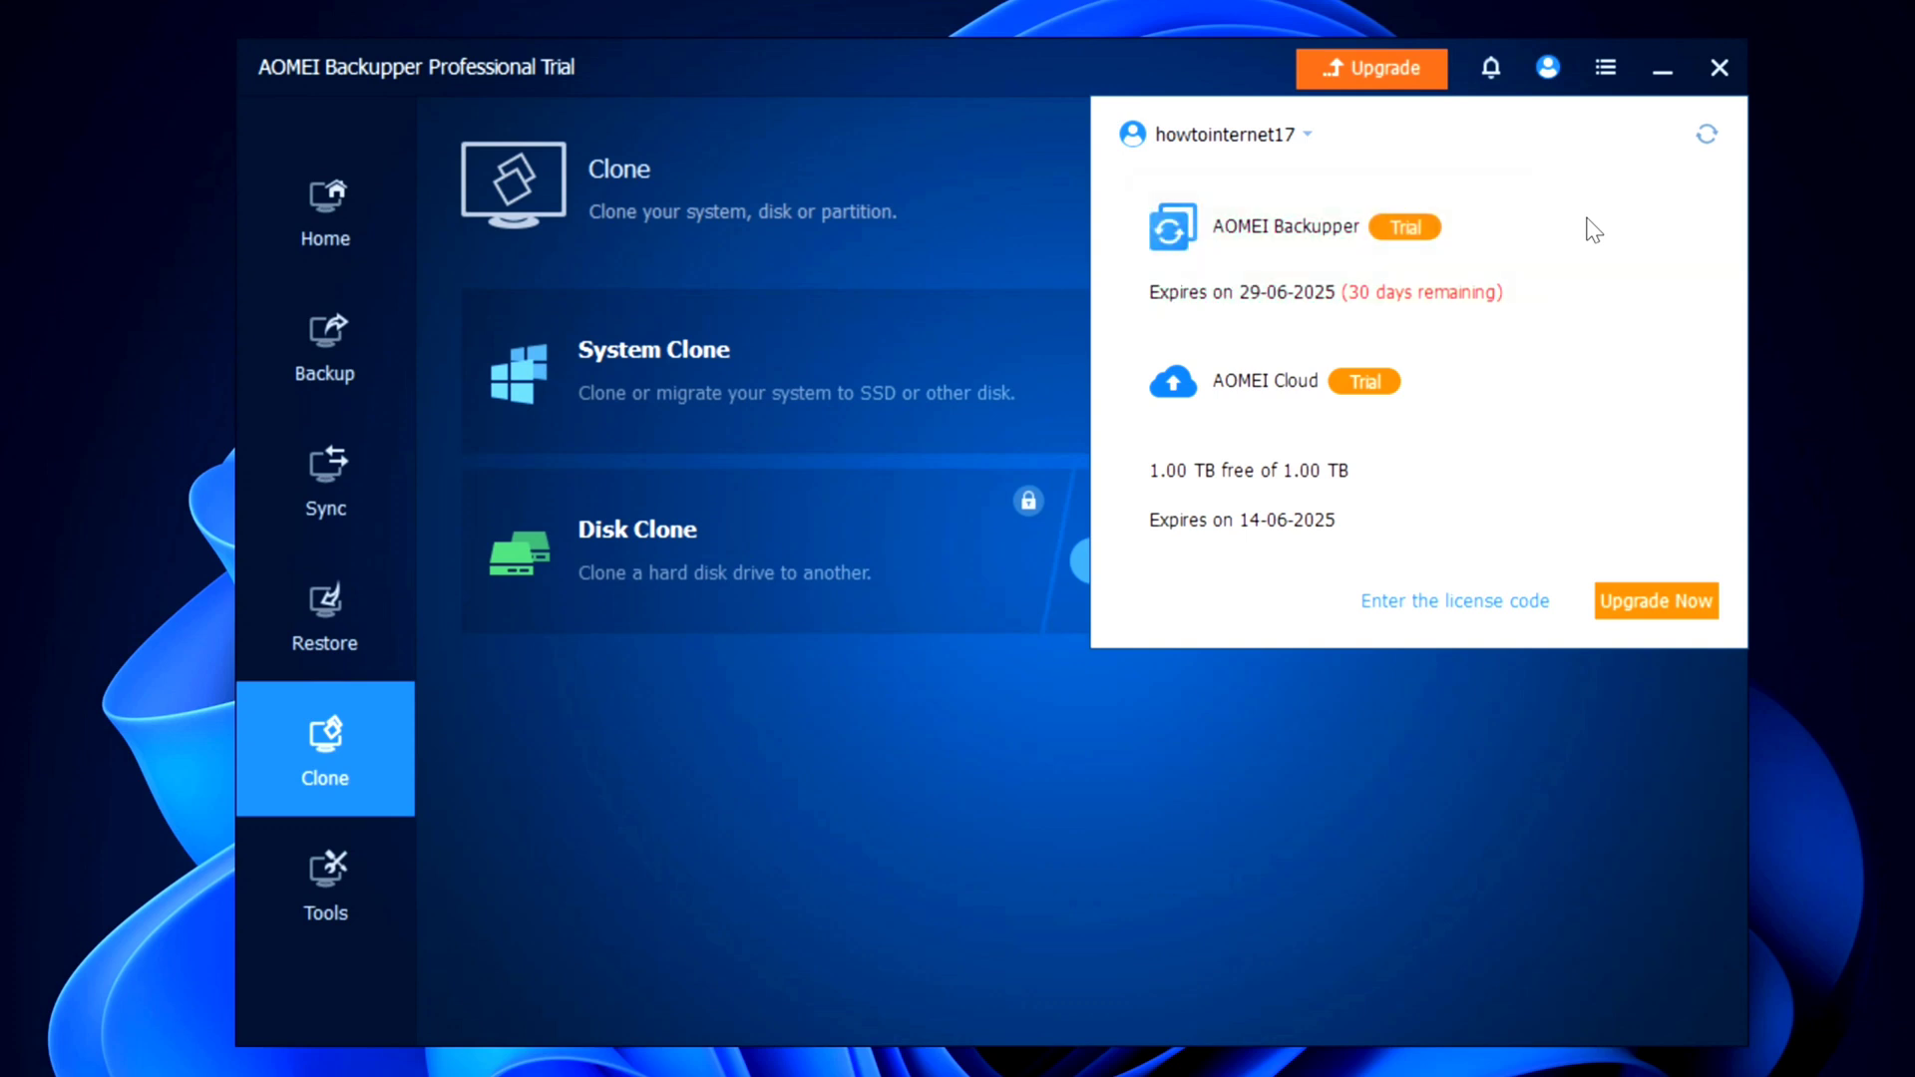
# Close the licence panel and pick the $39.95 Pro - Yearly upgrade plan.
pyautogui.click(1029, 231)
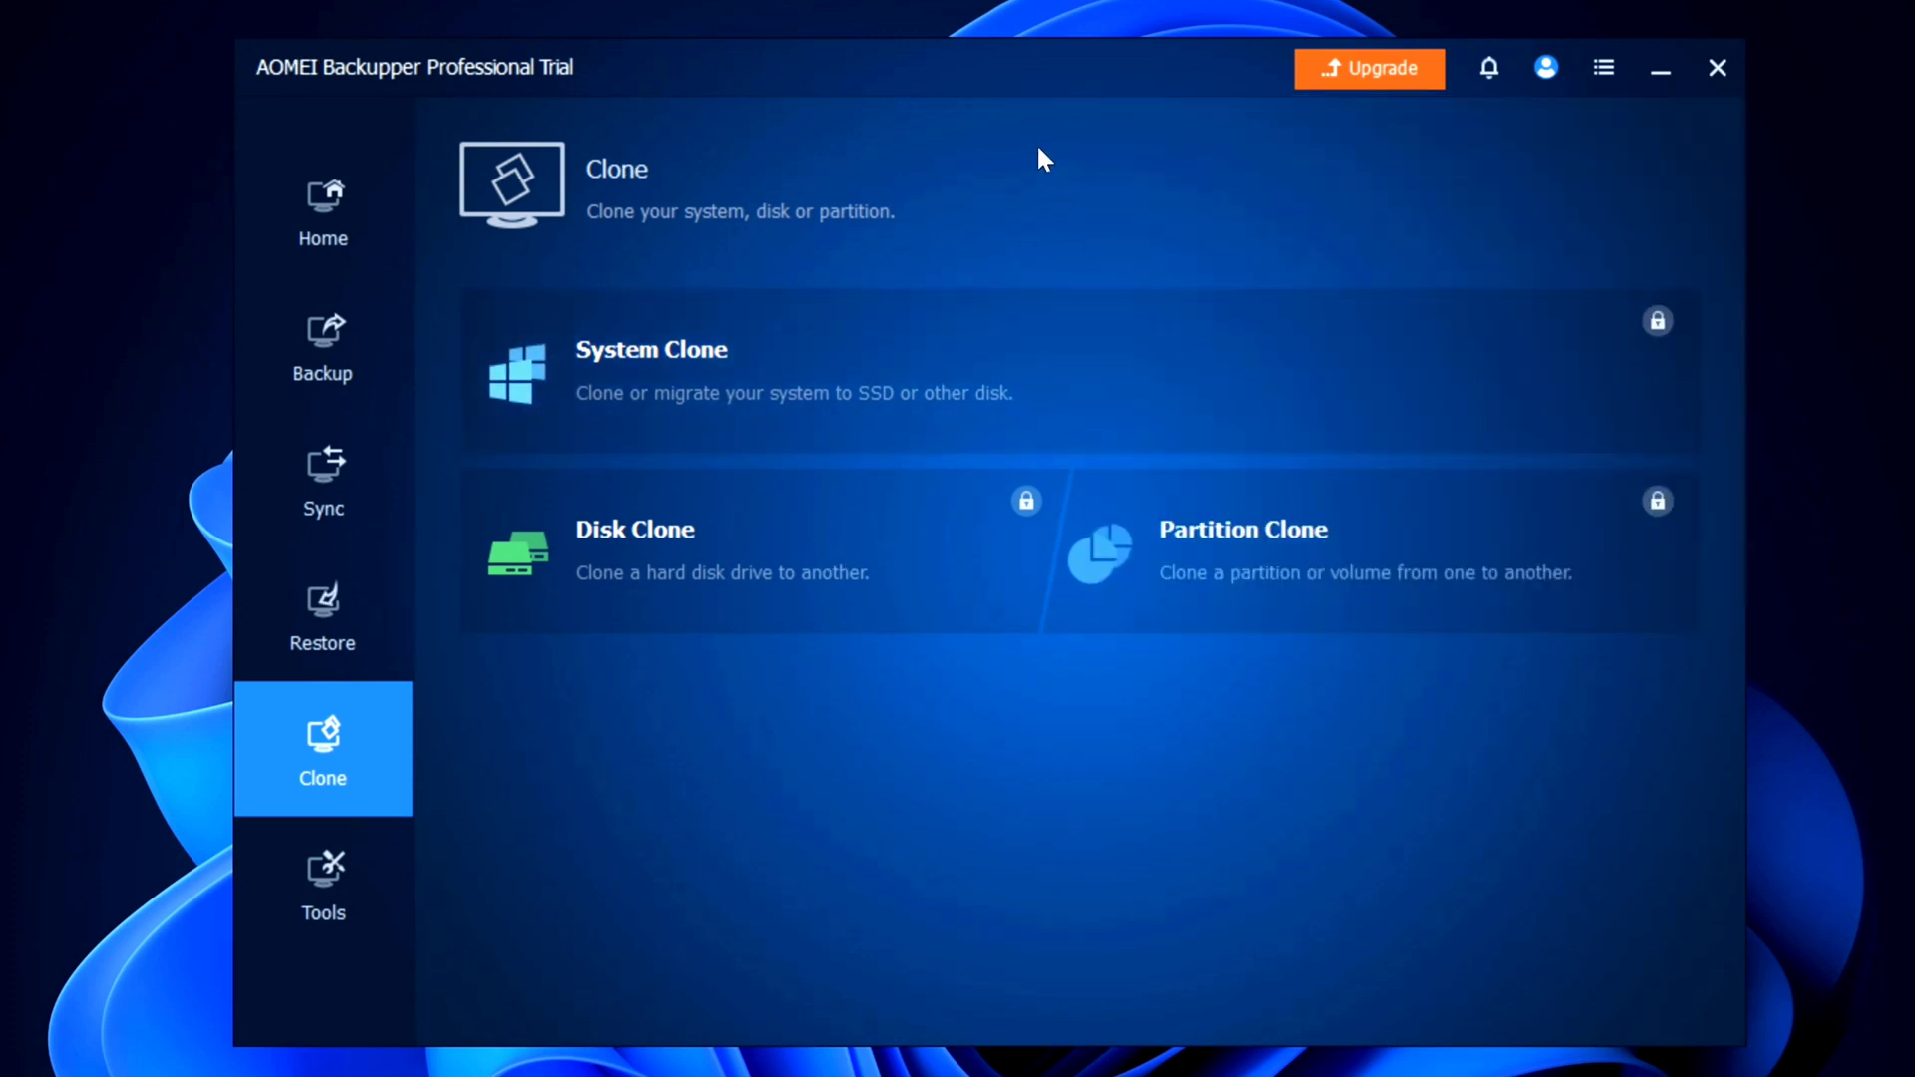
pyautogui.click(1363, 70)
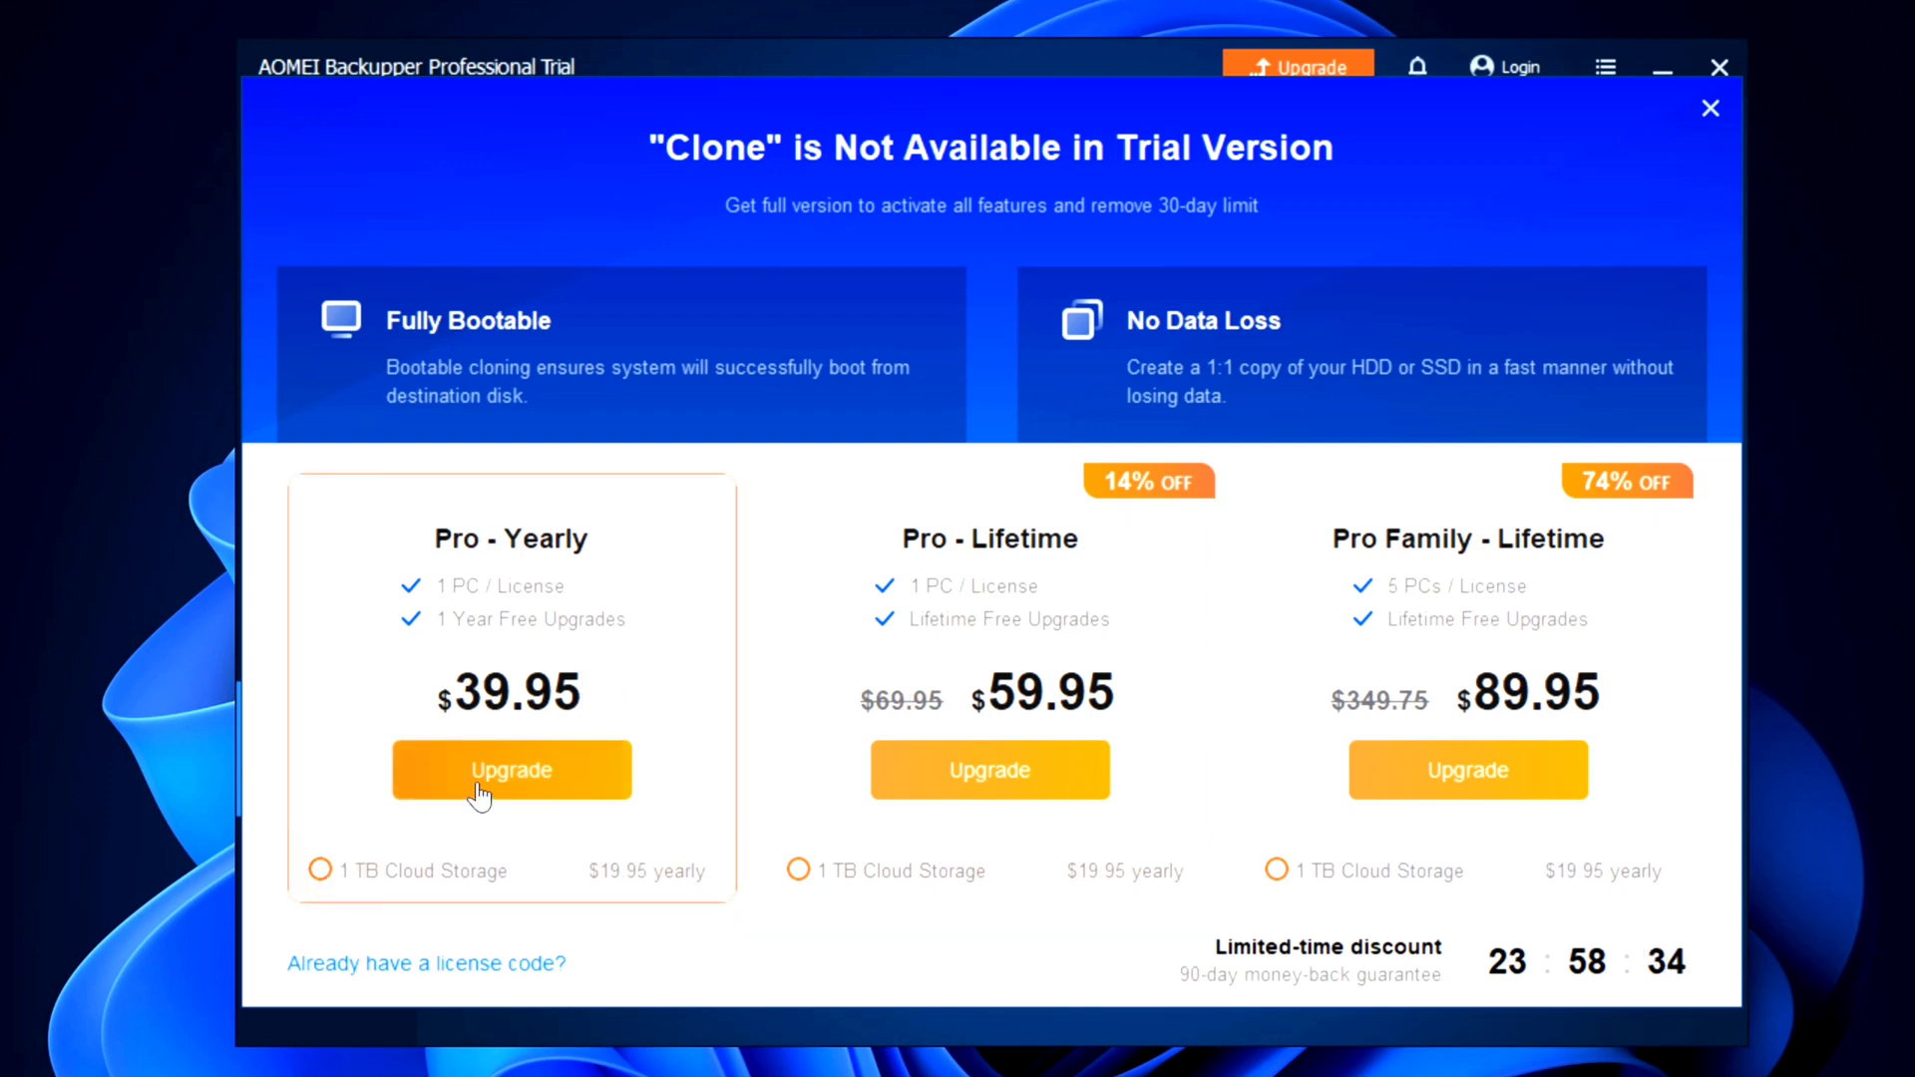
pyautogui.click(525, 776)
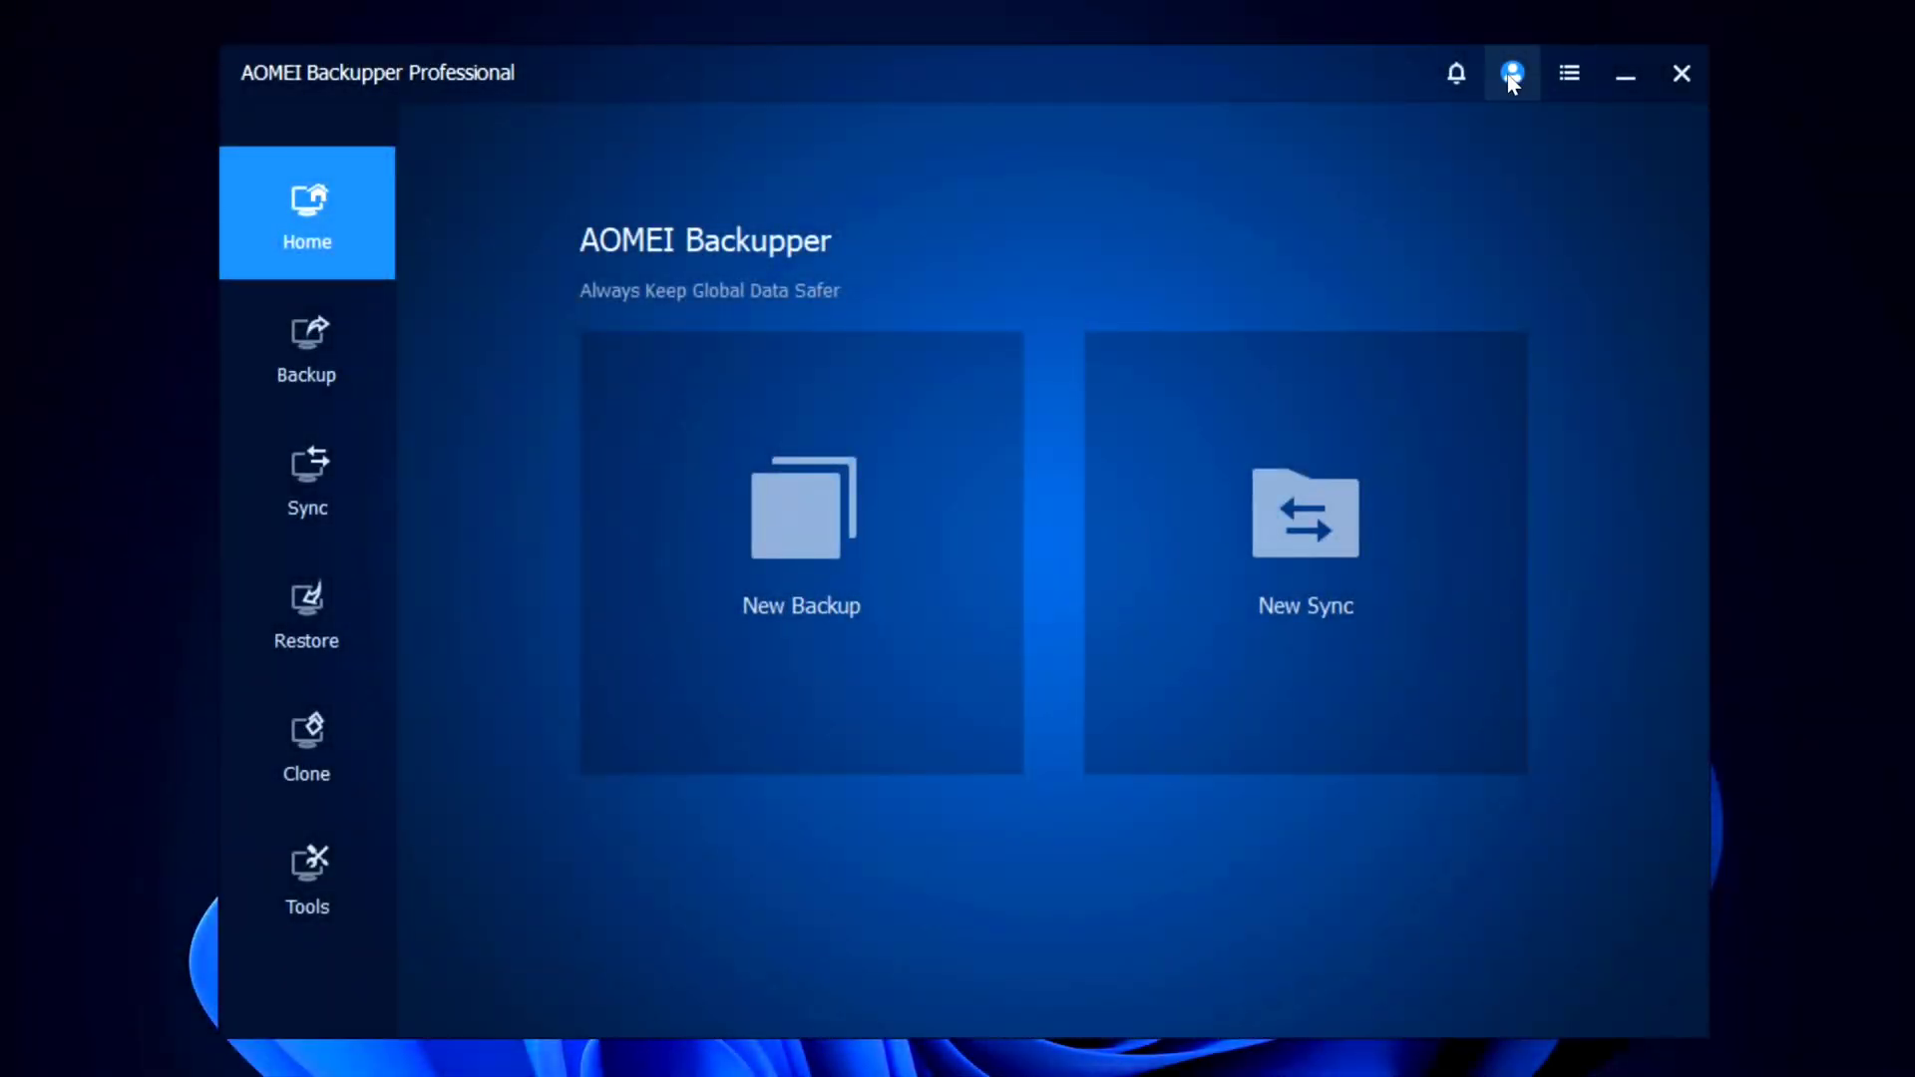
# Verify the licence now shows Professional until 30-05-2026, then close the panel.
pyautogui.click(1512, 73)
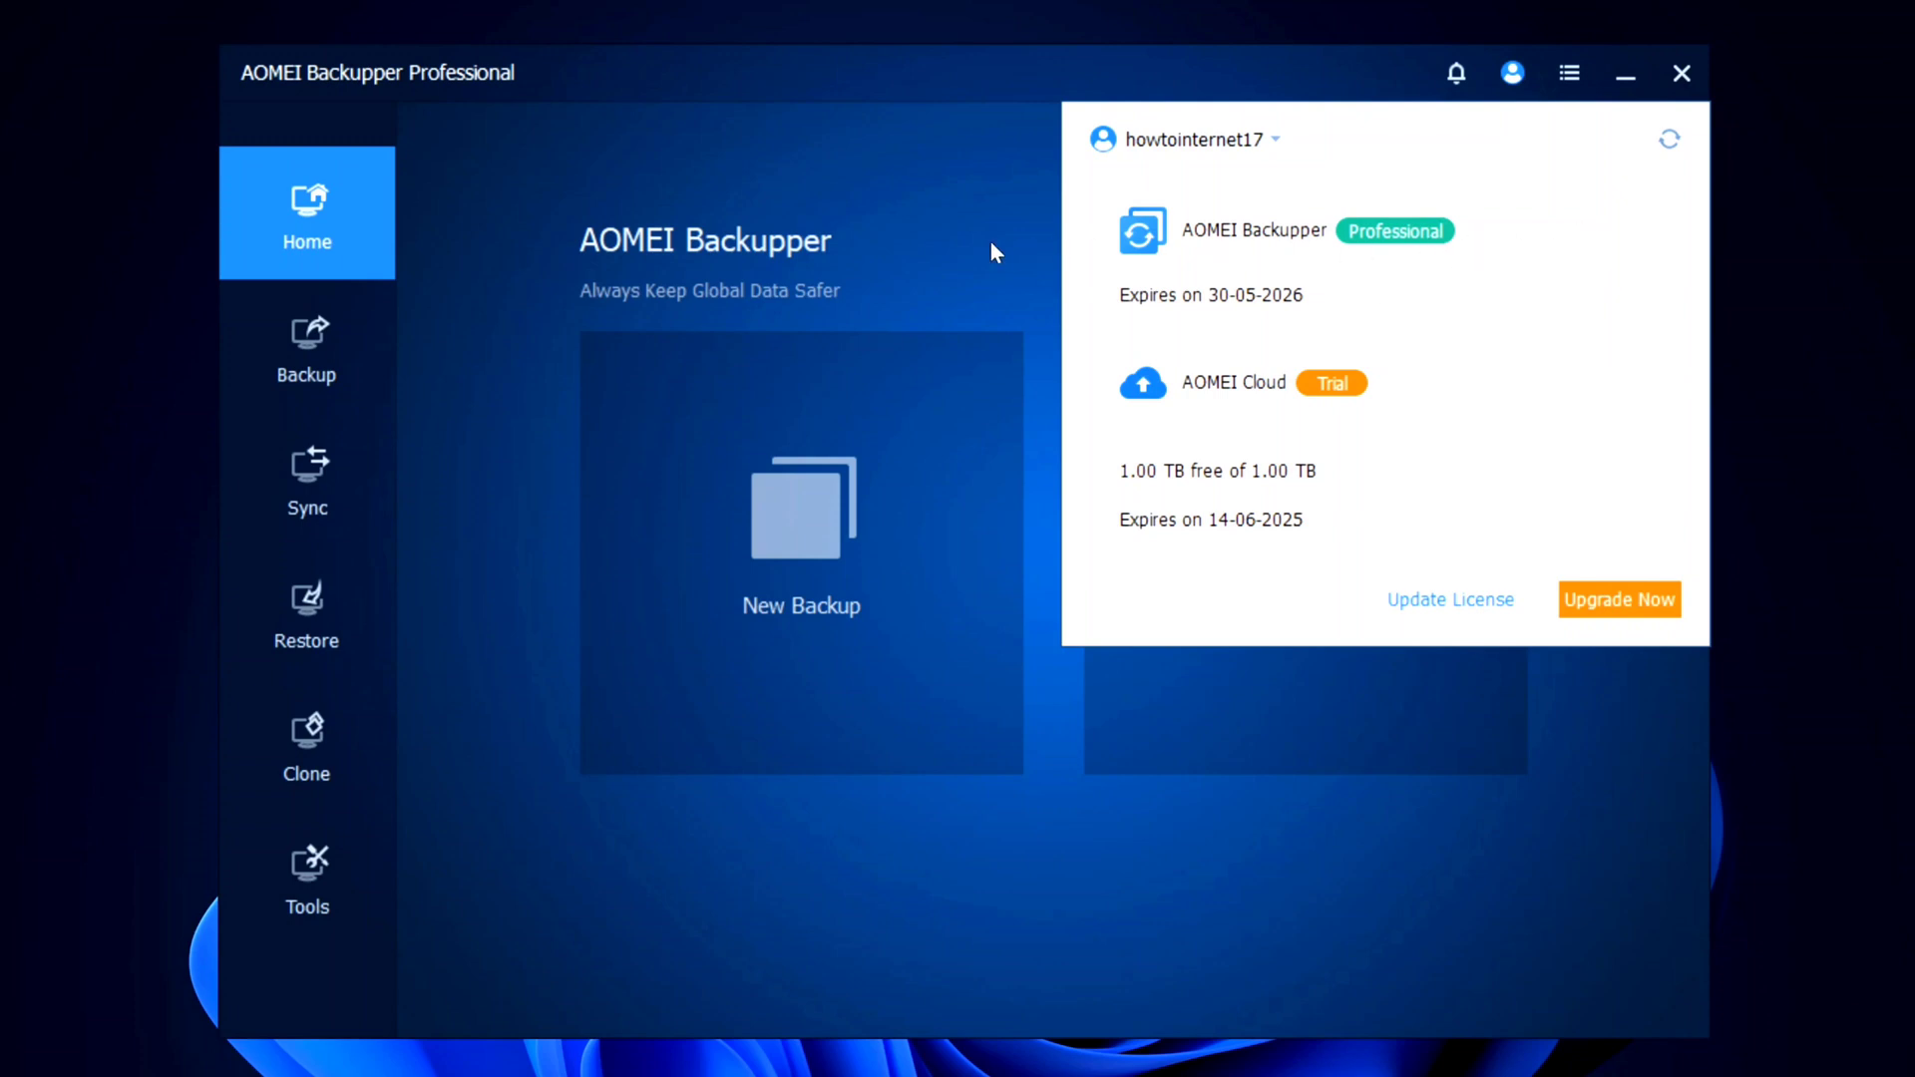
pyautogui.click(918, 242)
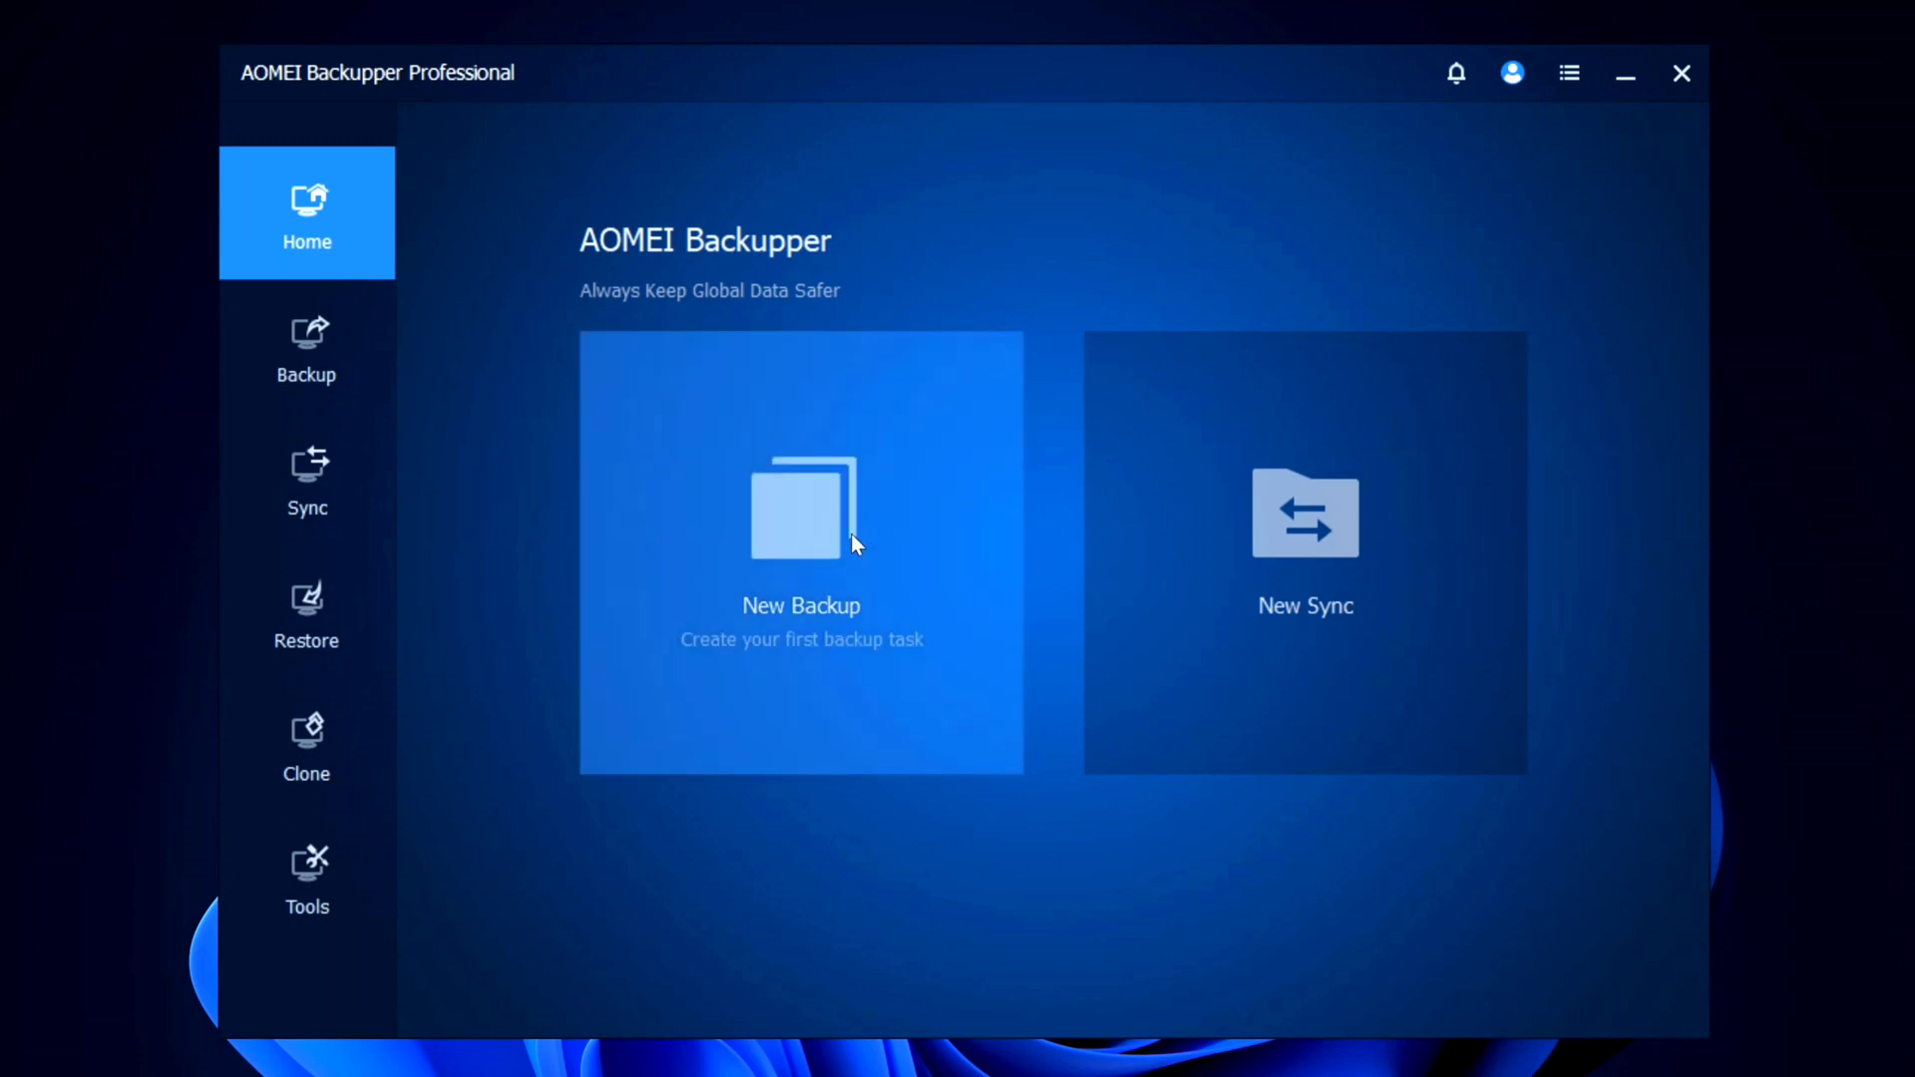
# Start a System Backup of the system partitions including C: to D:\.
pyautogui.click(328, 373)
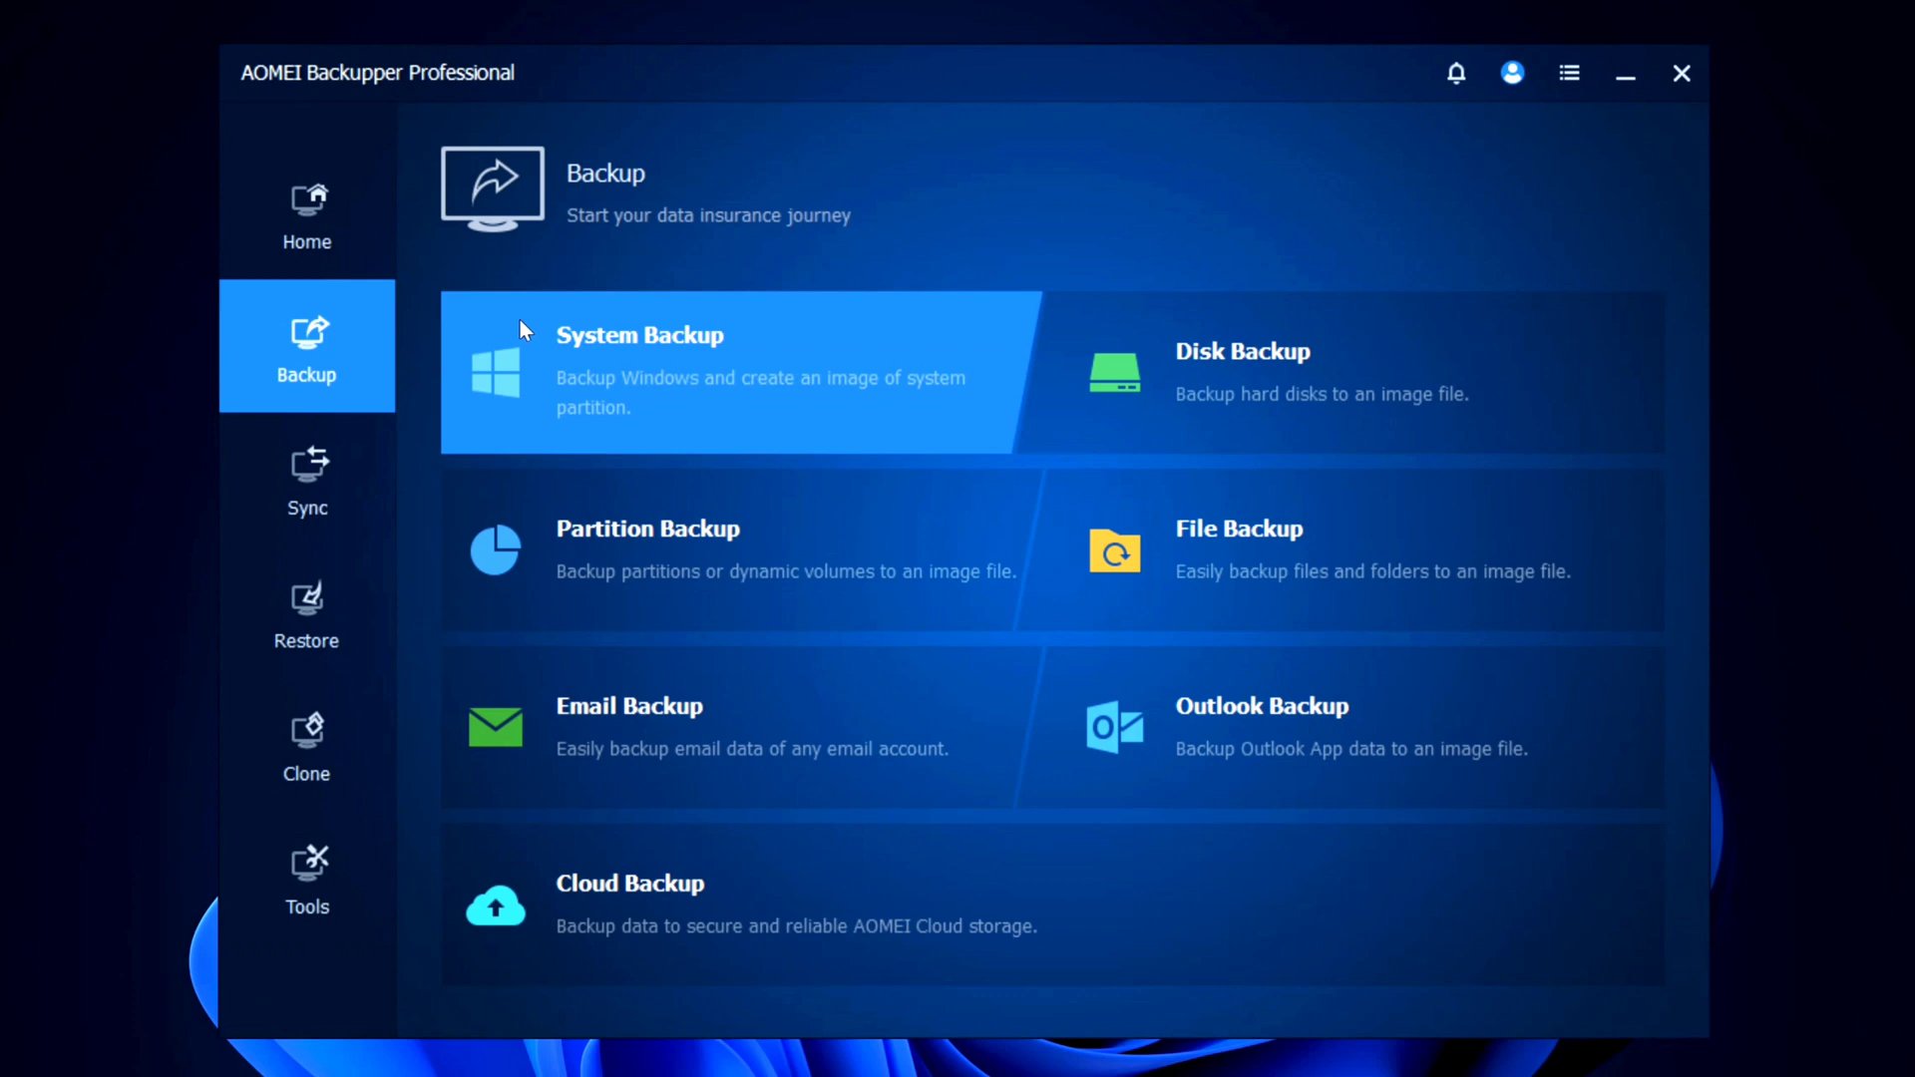
pyautogui.click(623, 399)
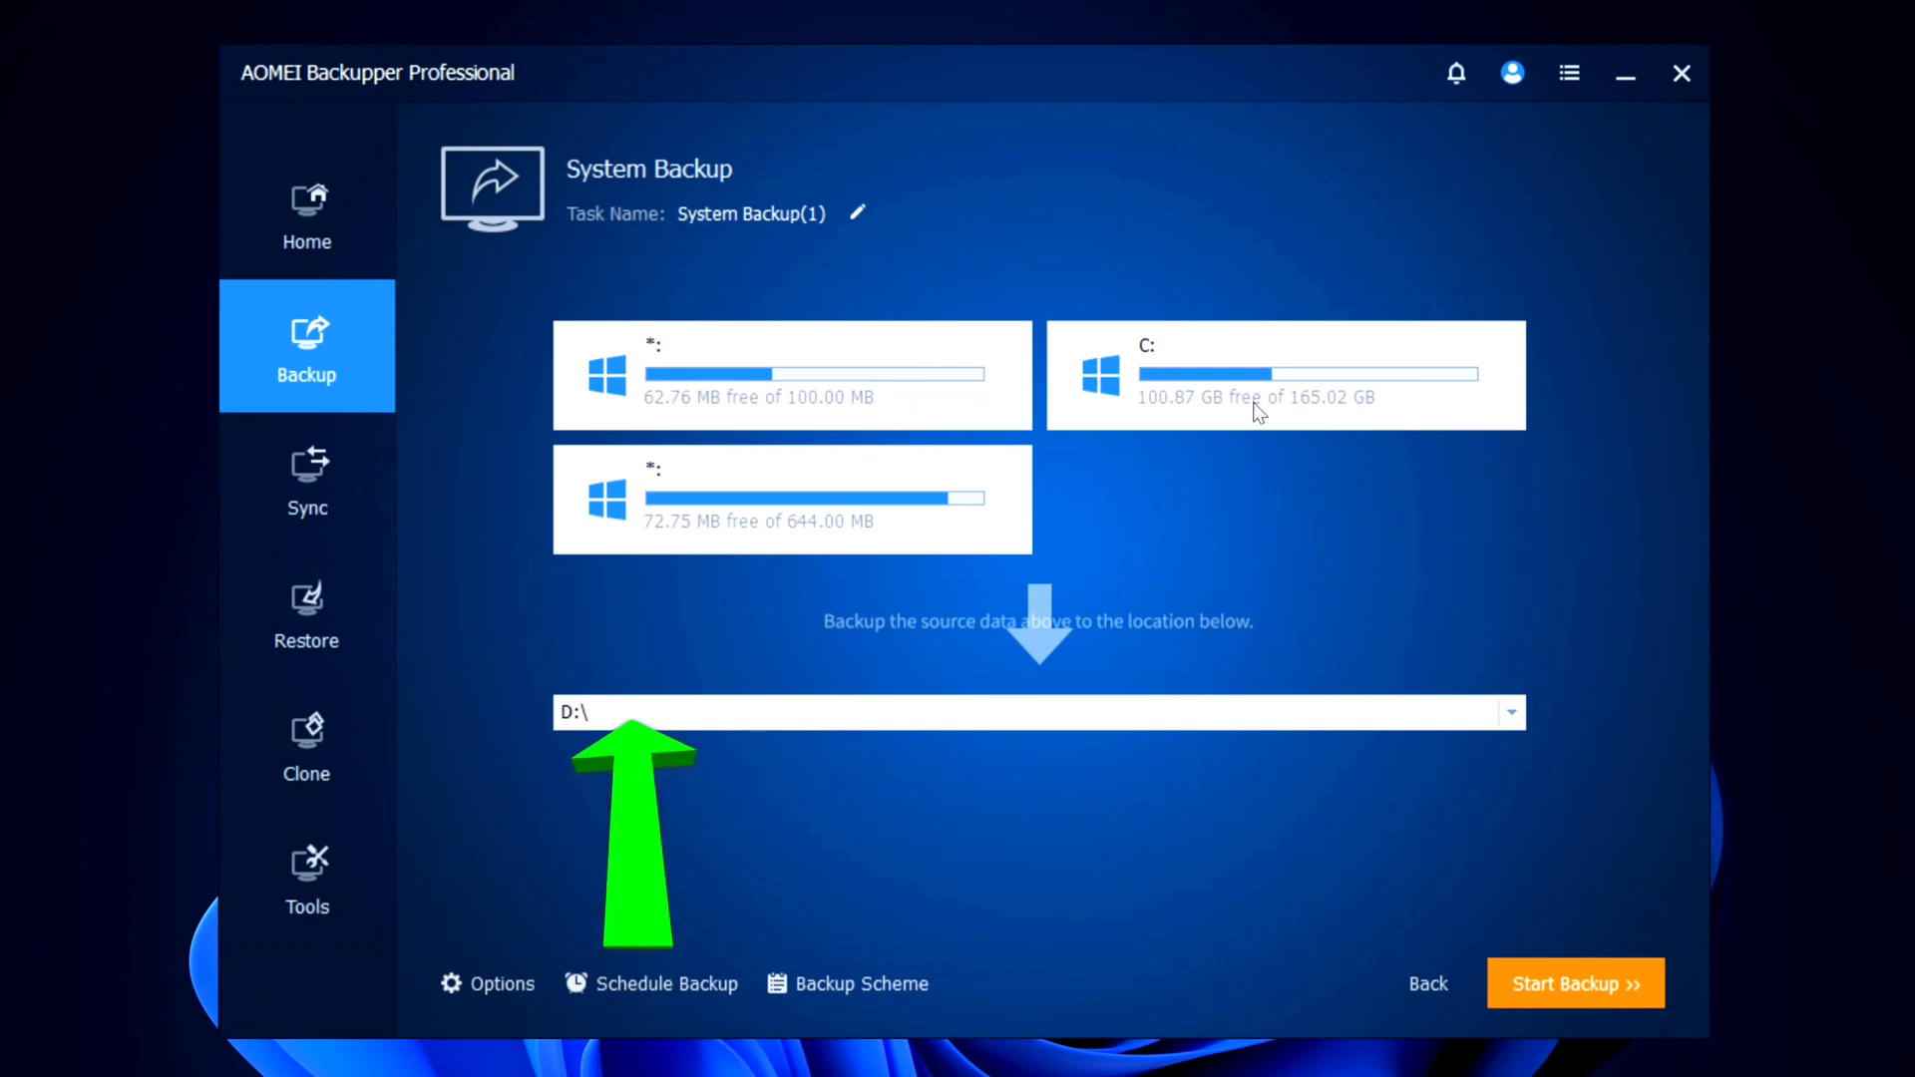
# Try a Disk Backup with Disk0, then abandon it and start a Partition Backup instead.
pyautogui.click(339, 323)
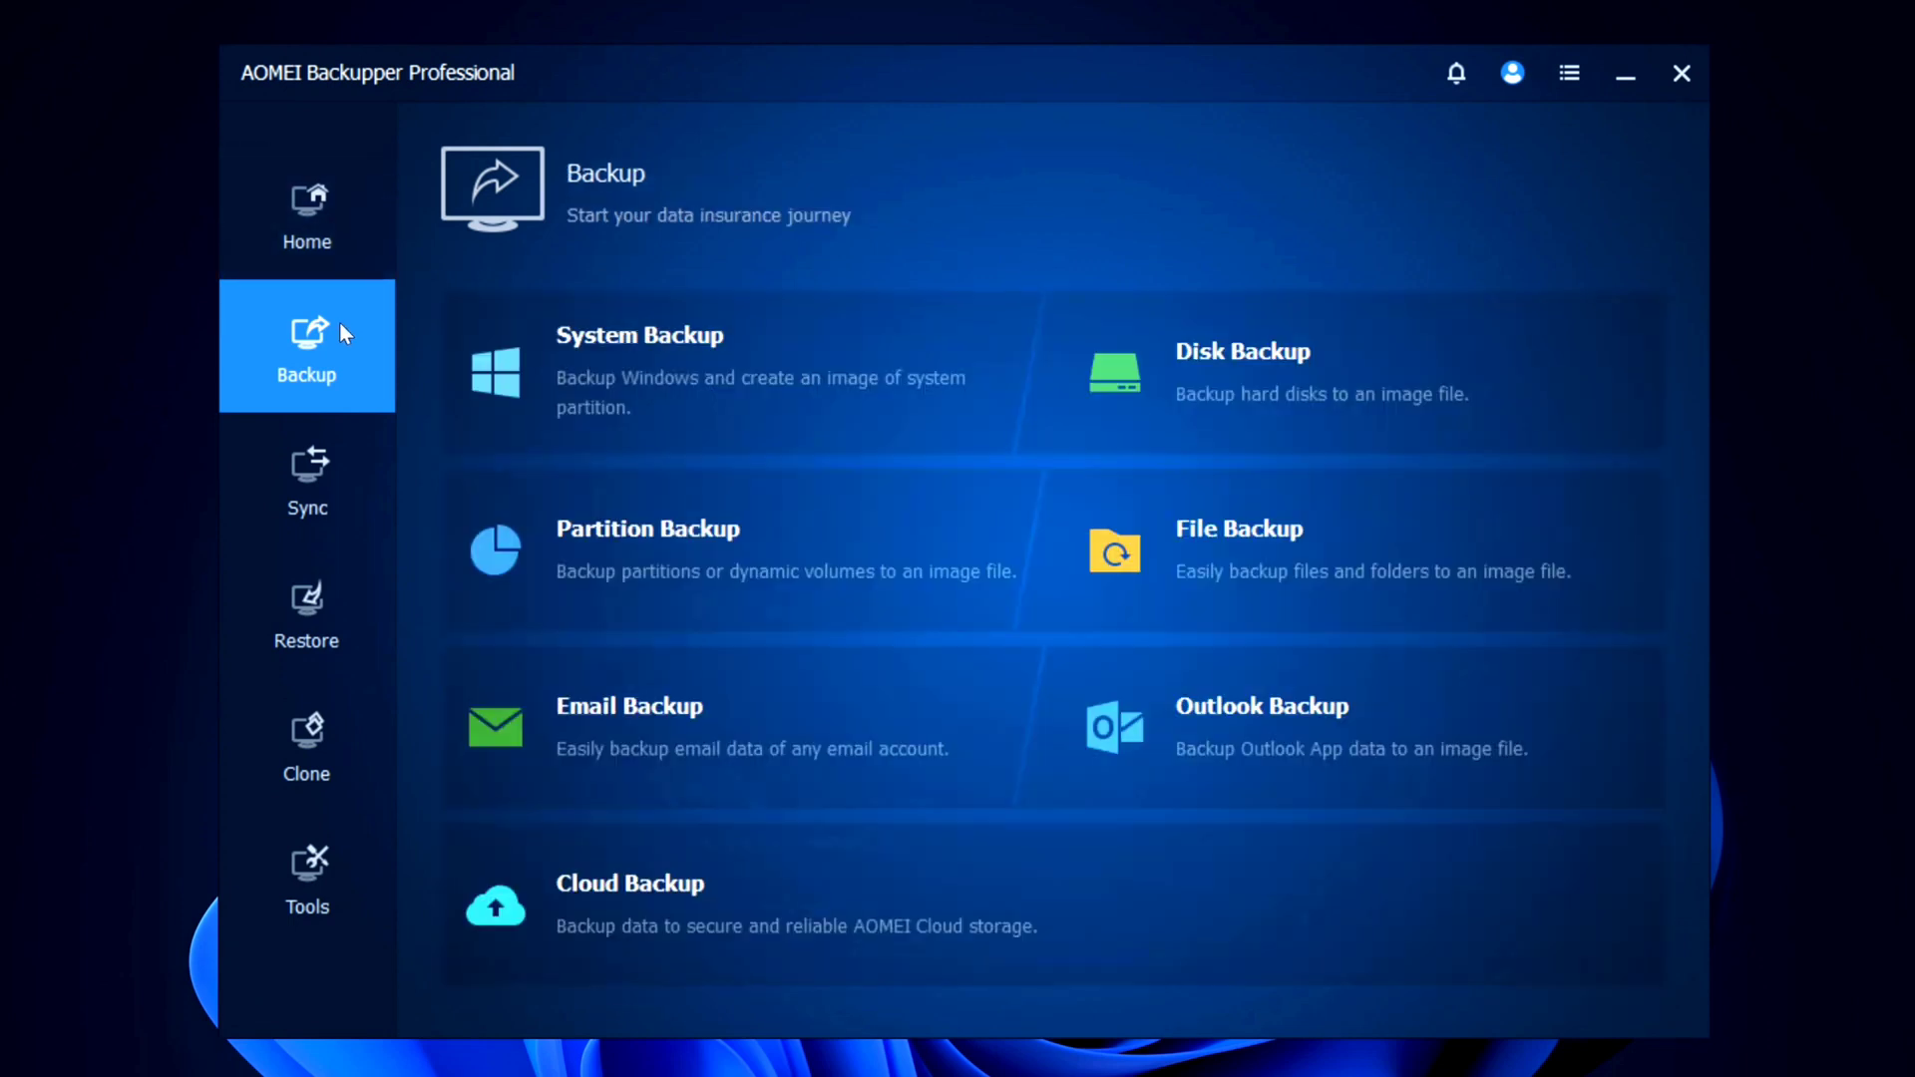
pyautogui.click(1122, 374)
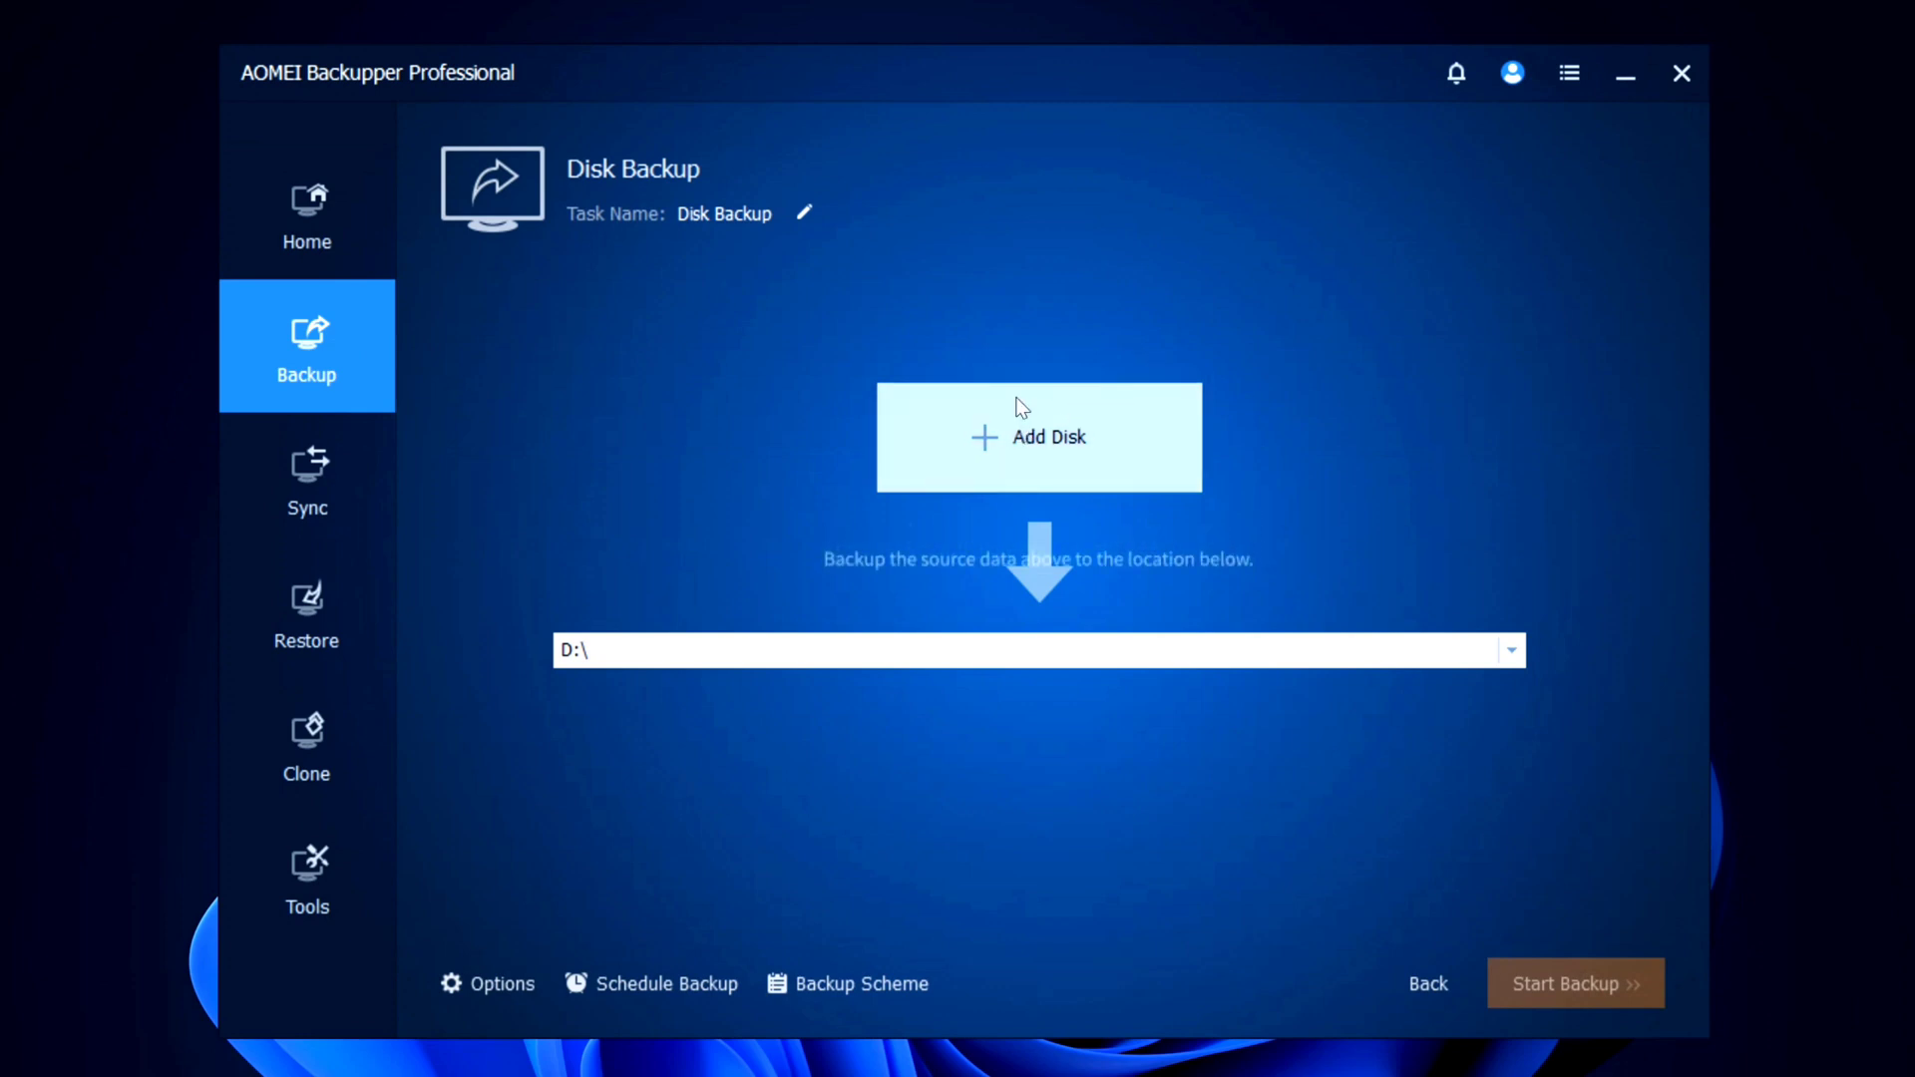
pyautogui.click(967, 411)
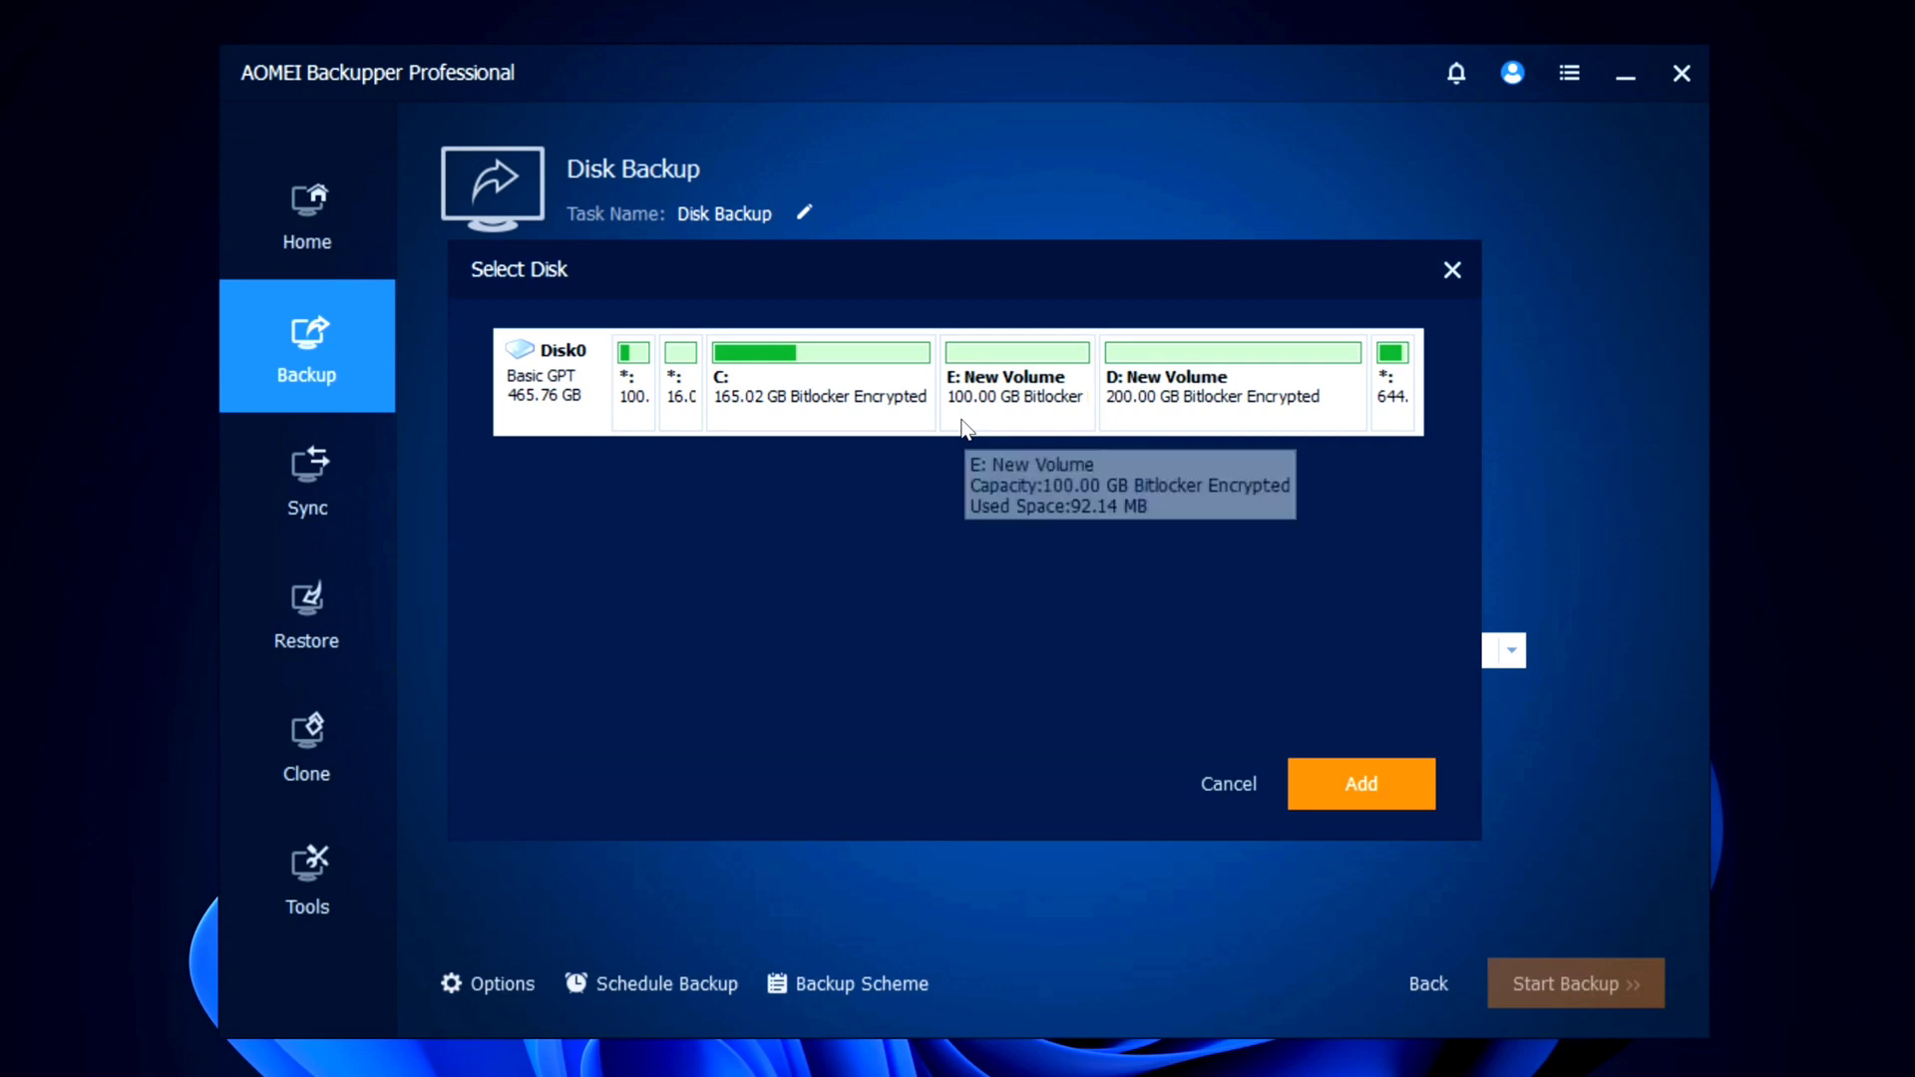
pyautogui.click(849, 396)
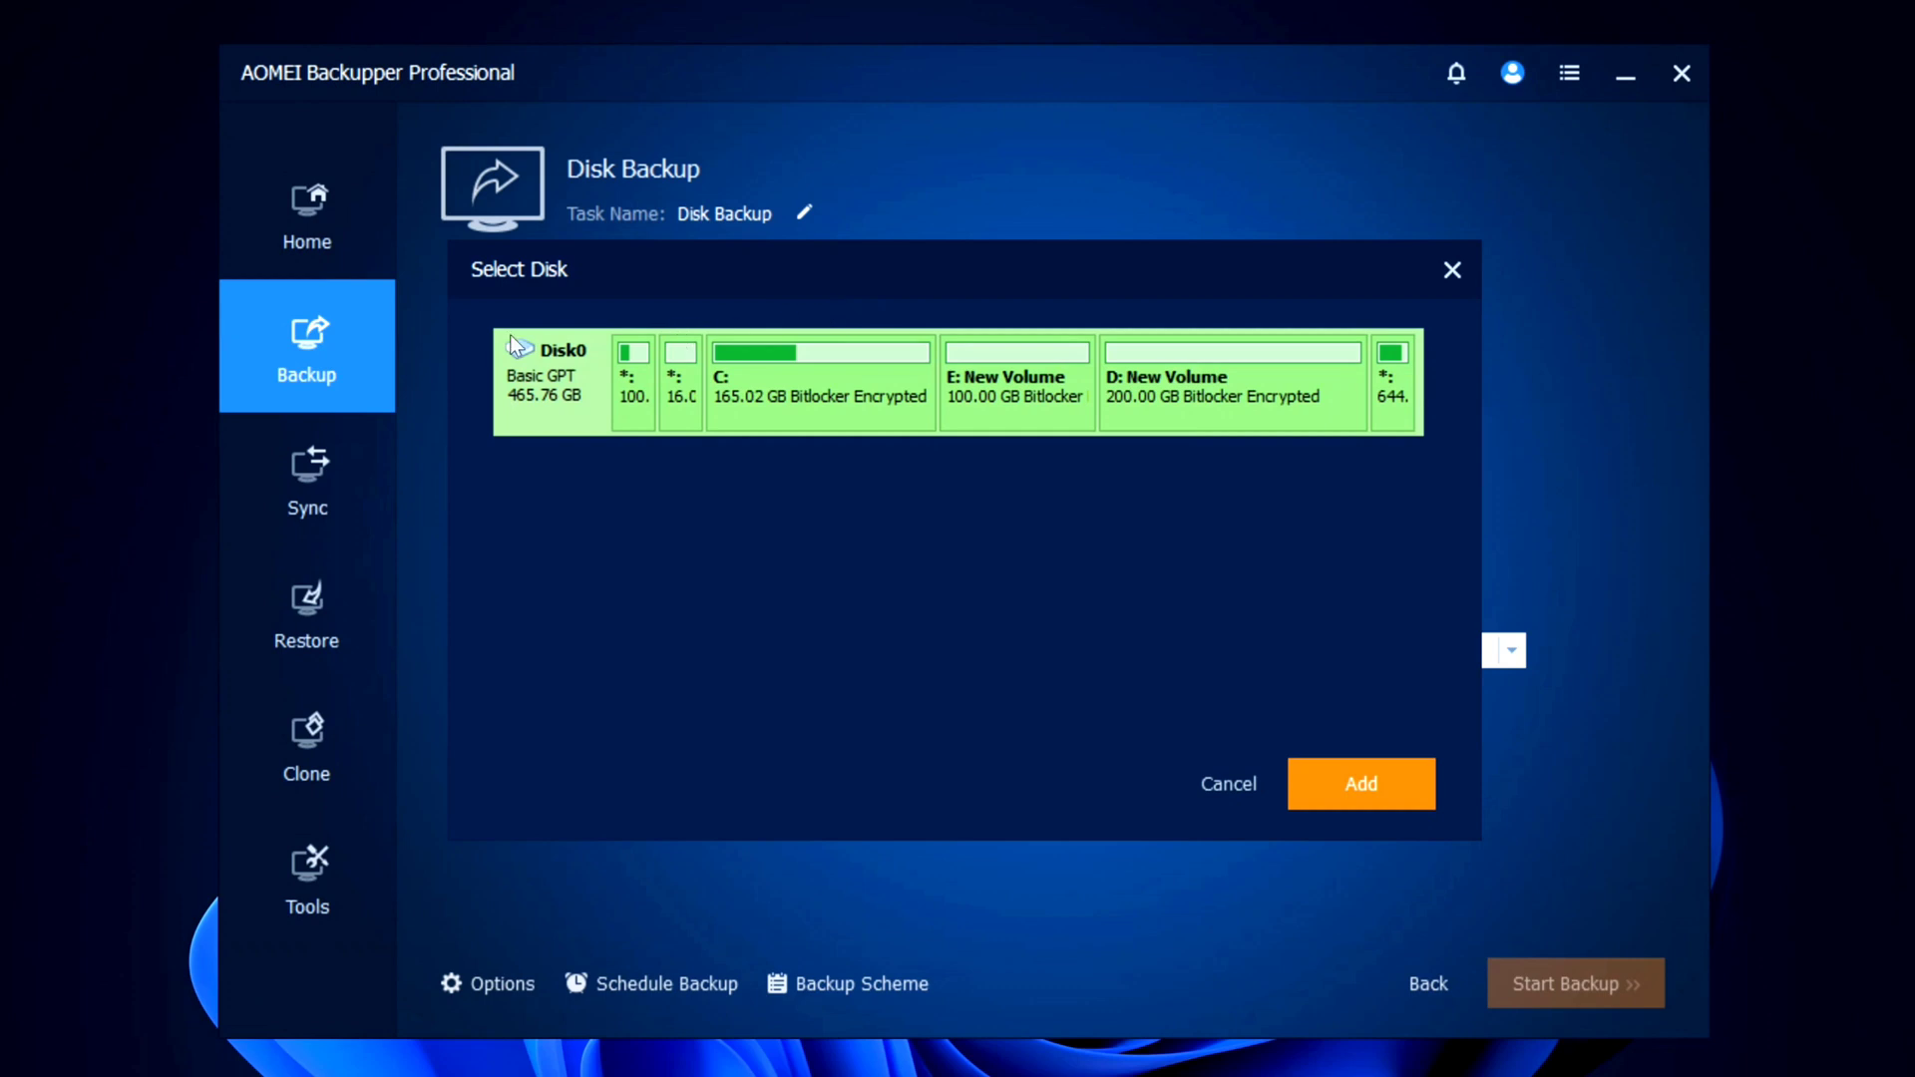
pyautogui.click(338, 362)
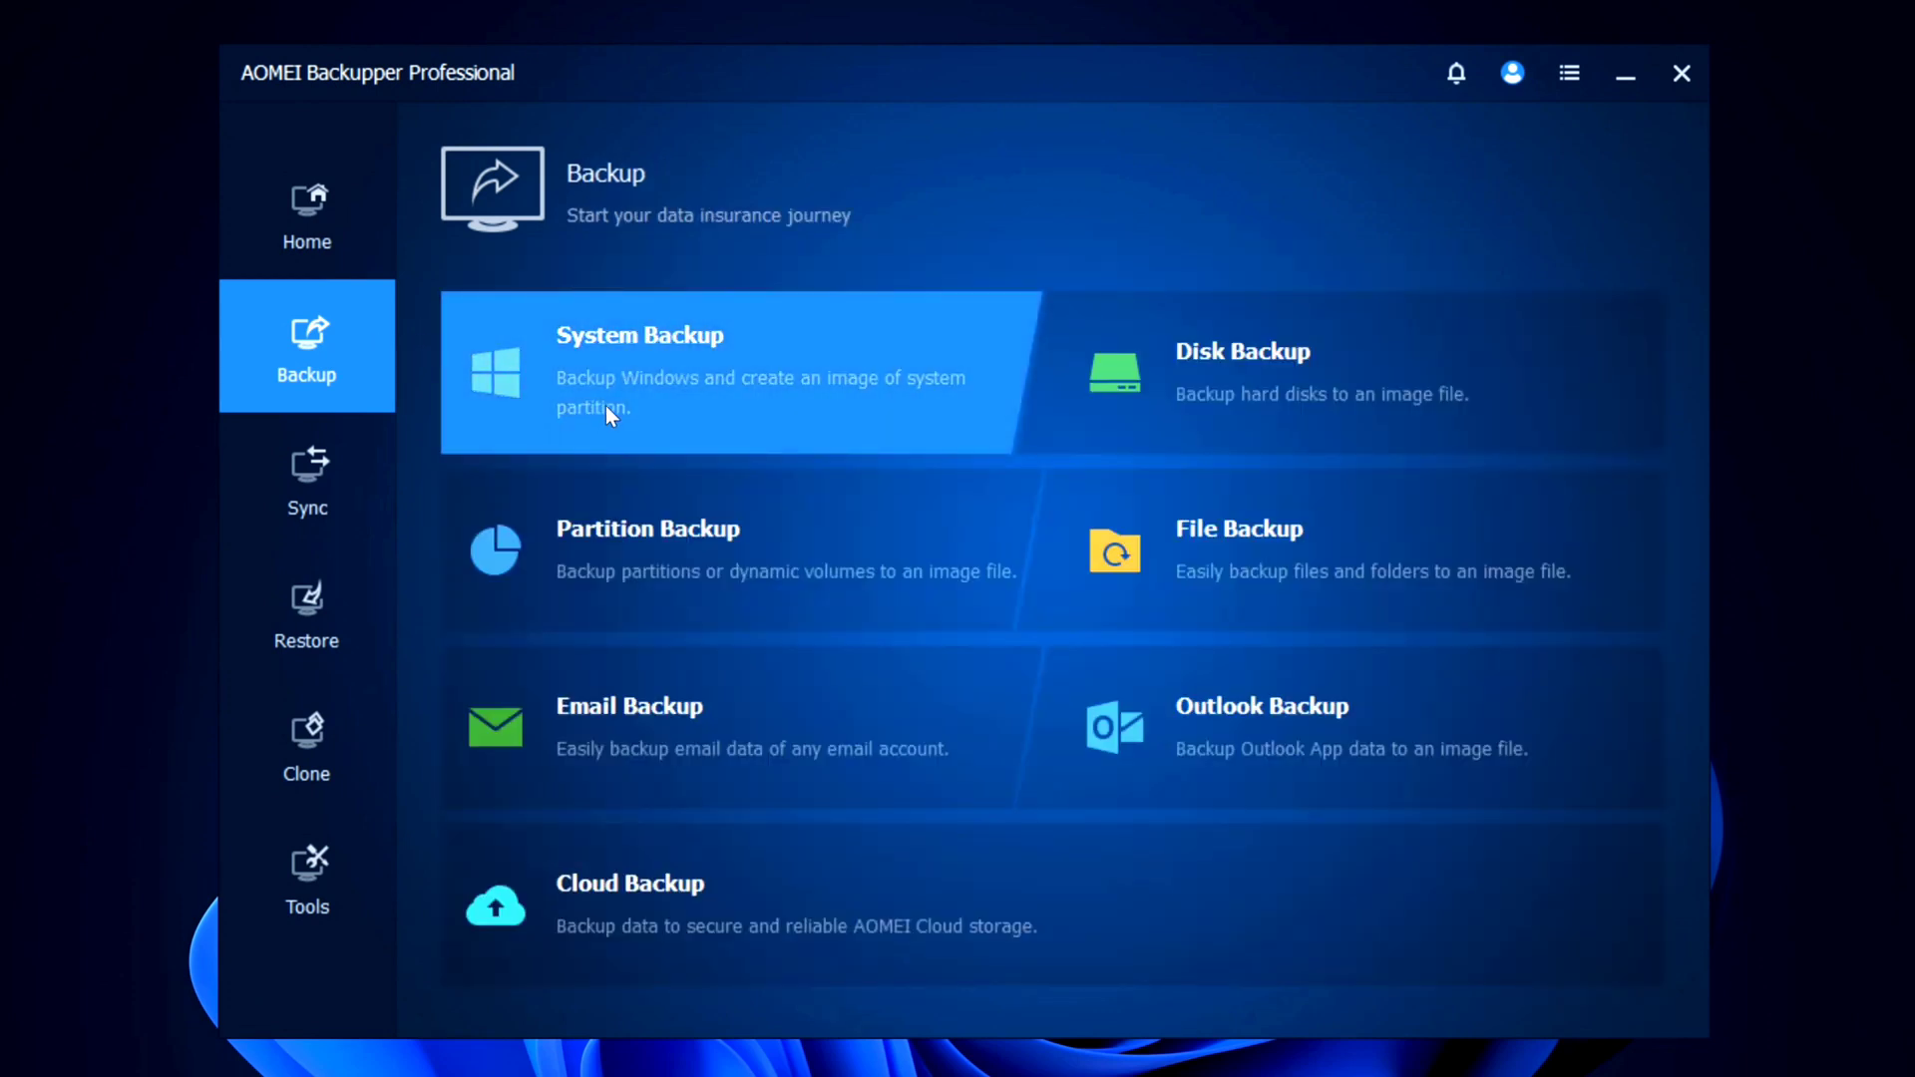
pyautogui.click(631, 517)
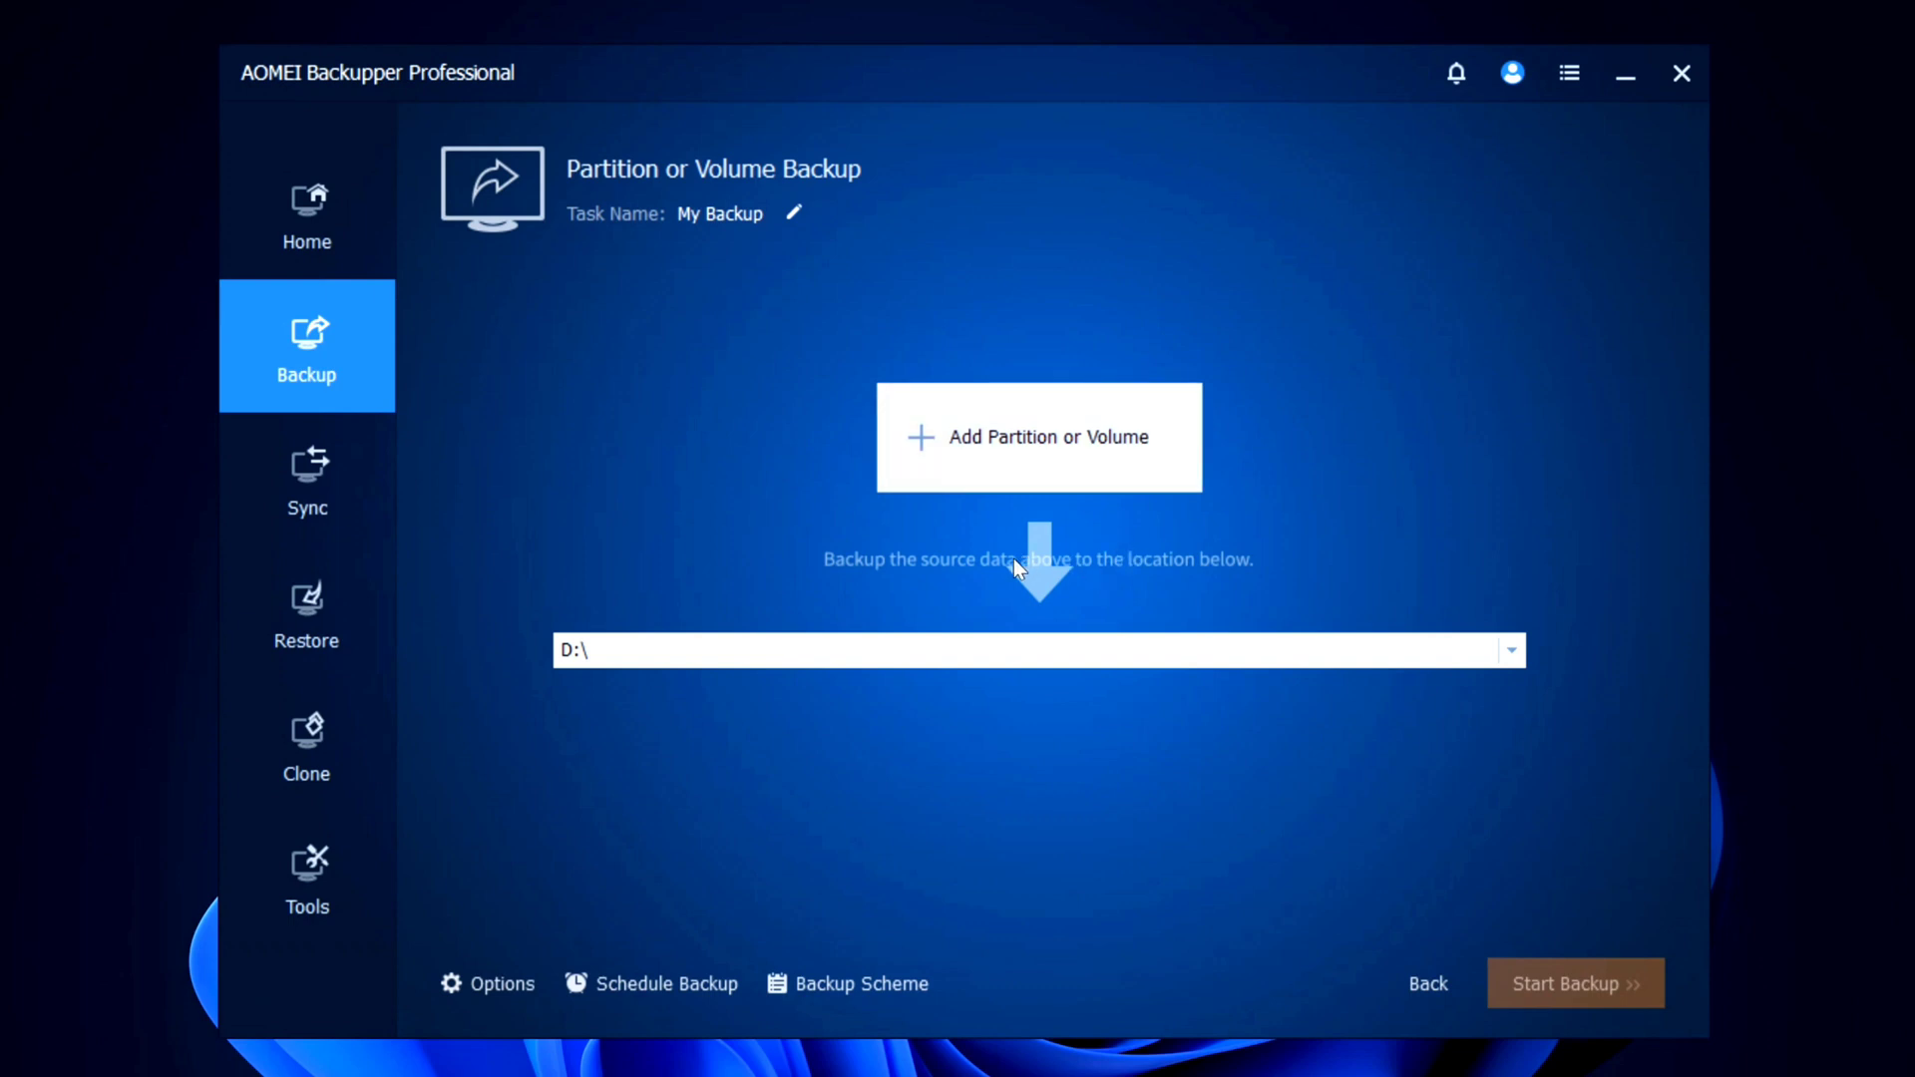
# Create a File Backup with the ShareX Screenshots\2025-04 folder as source, targeting D:\.
pyautogui.click(339, 374)
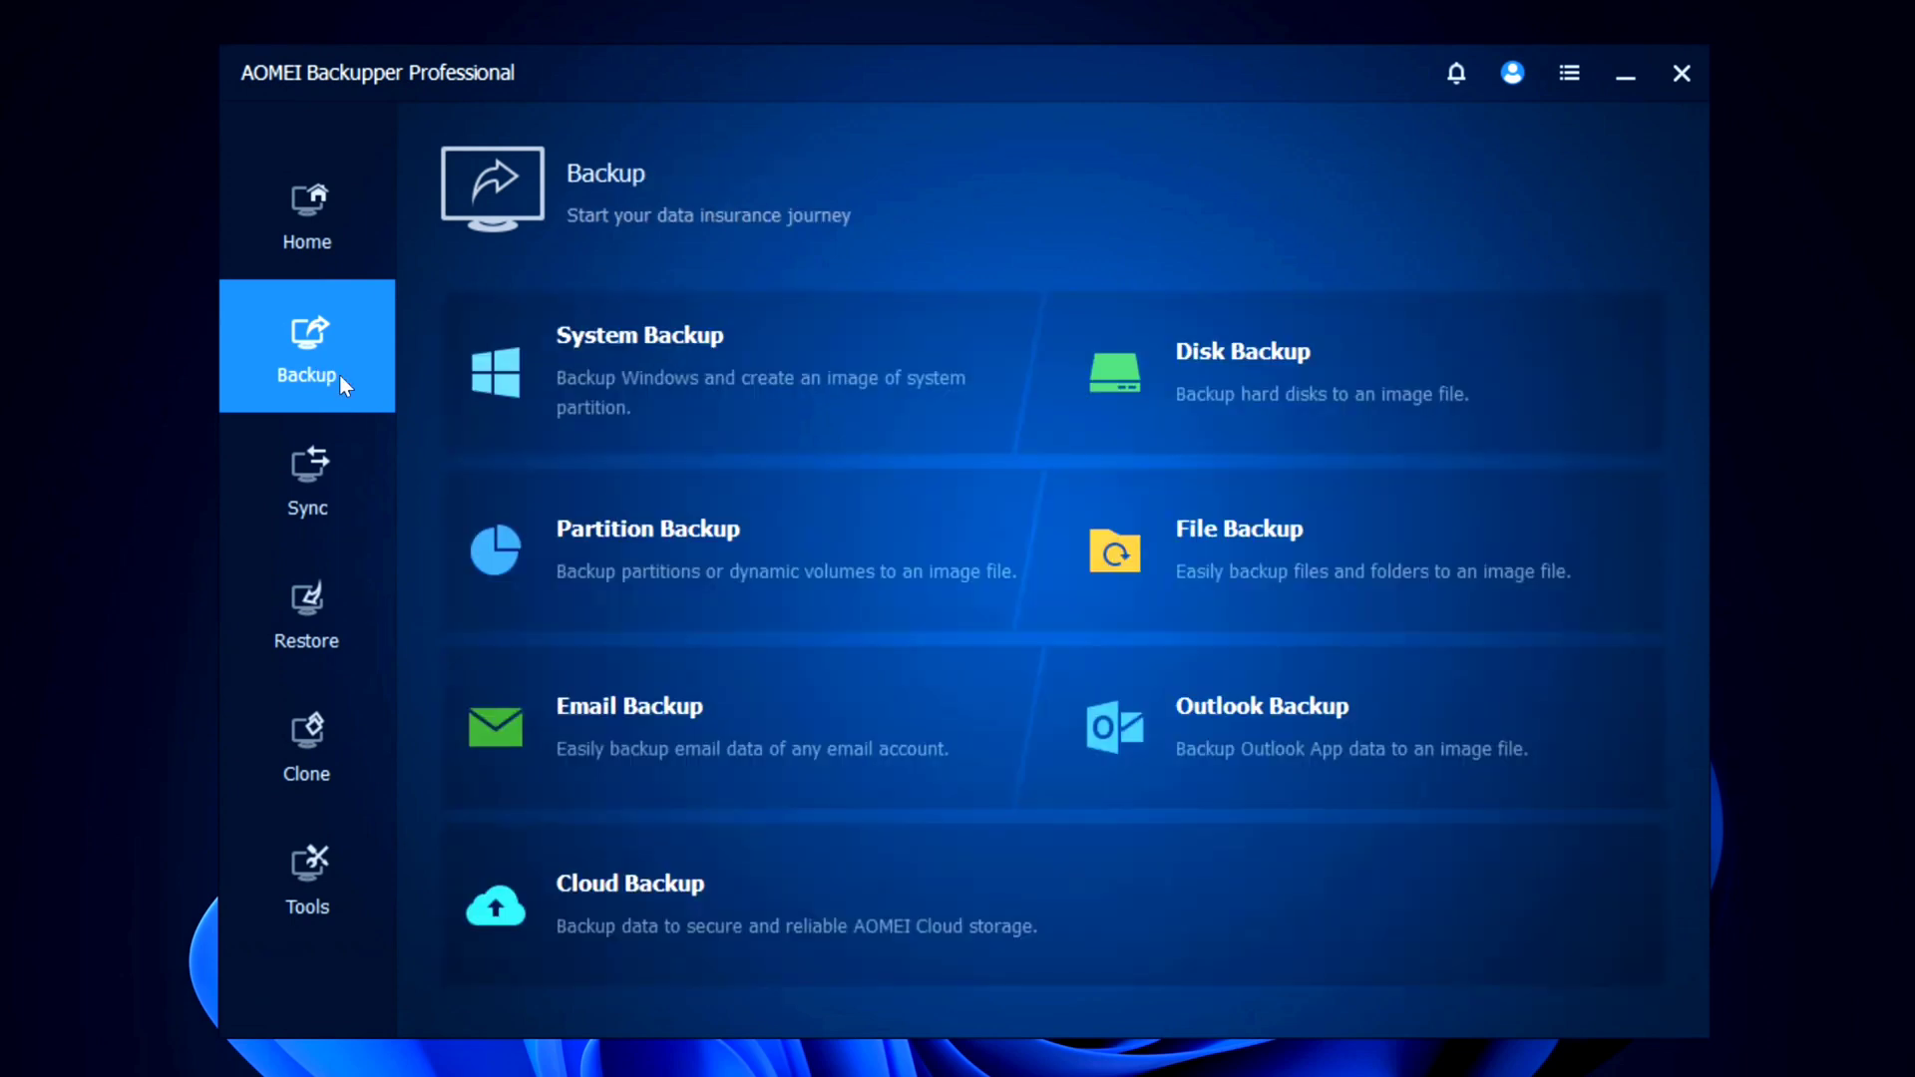
pyautogui.click(1326, 571)
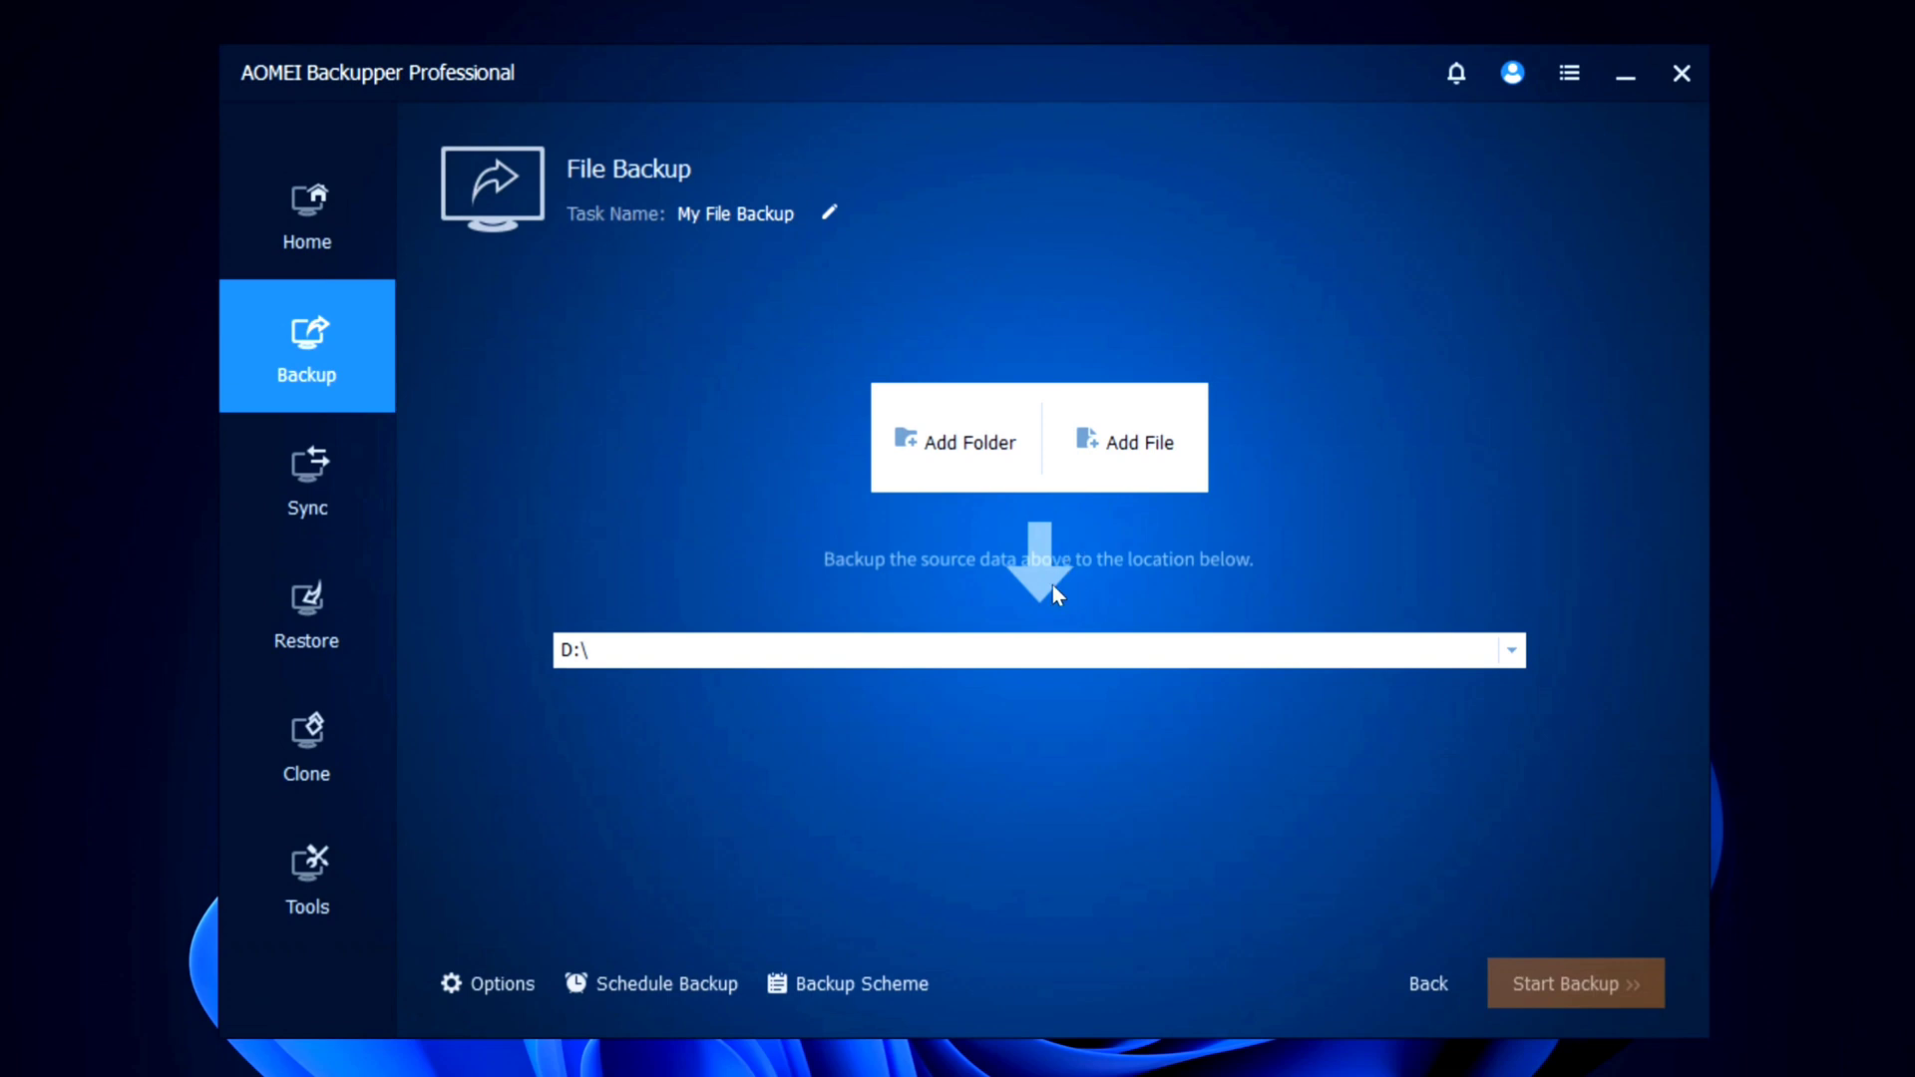
pyautogui.click(957, 442)
pyautogui.click(627, 488)
pyautogui.click(932, 399)
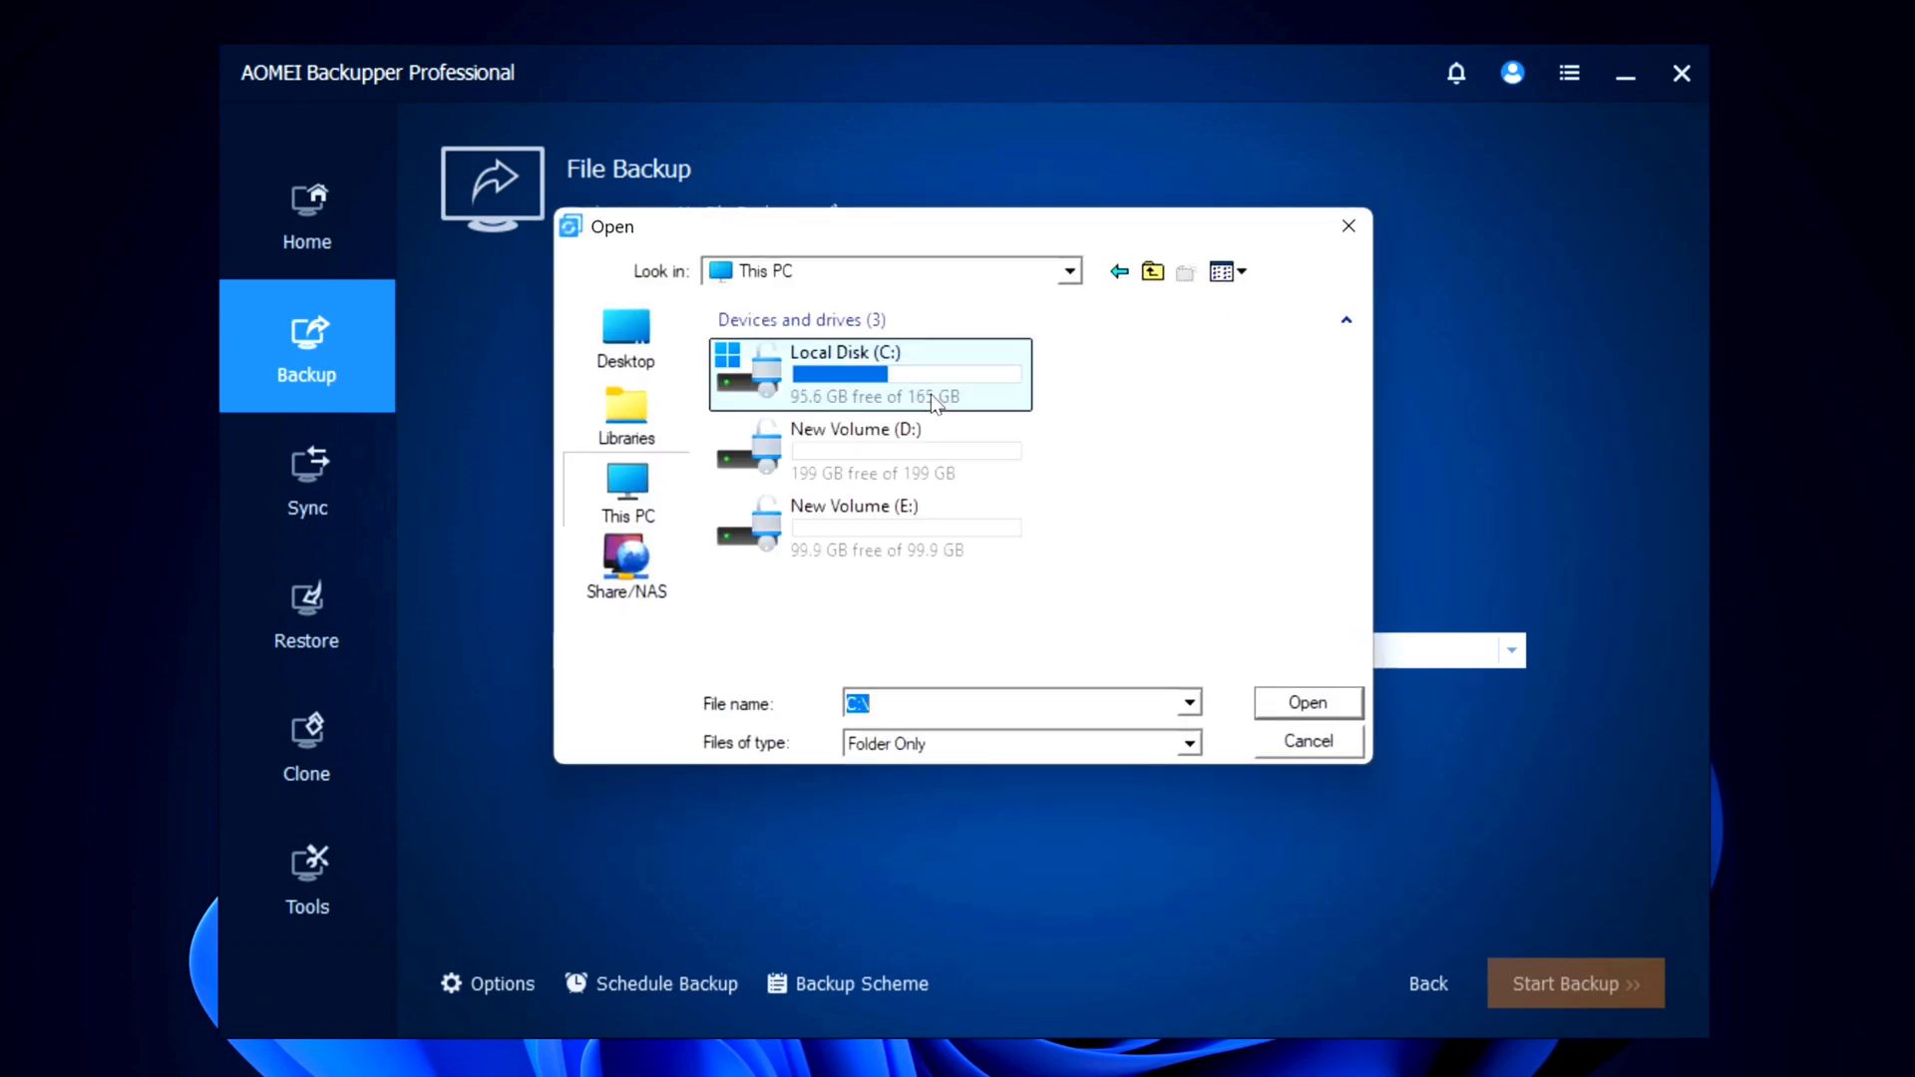
pyautogui.doubleClick(933, 399)
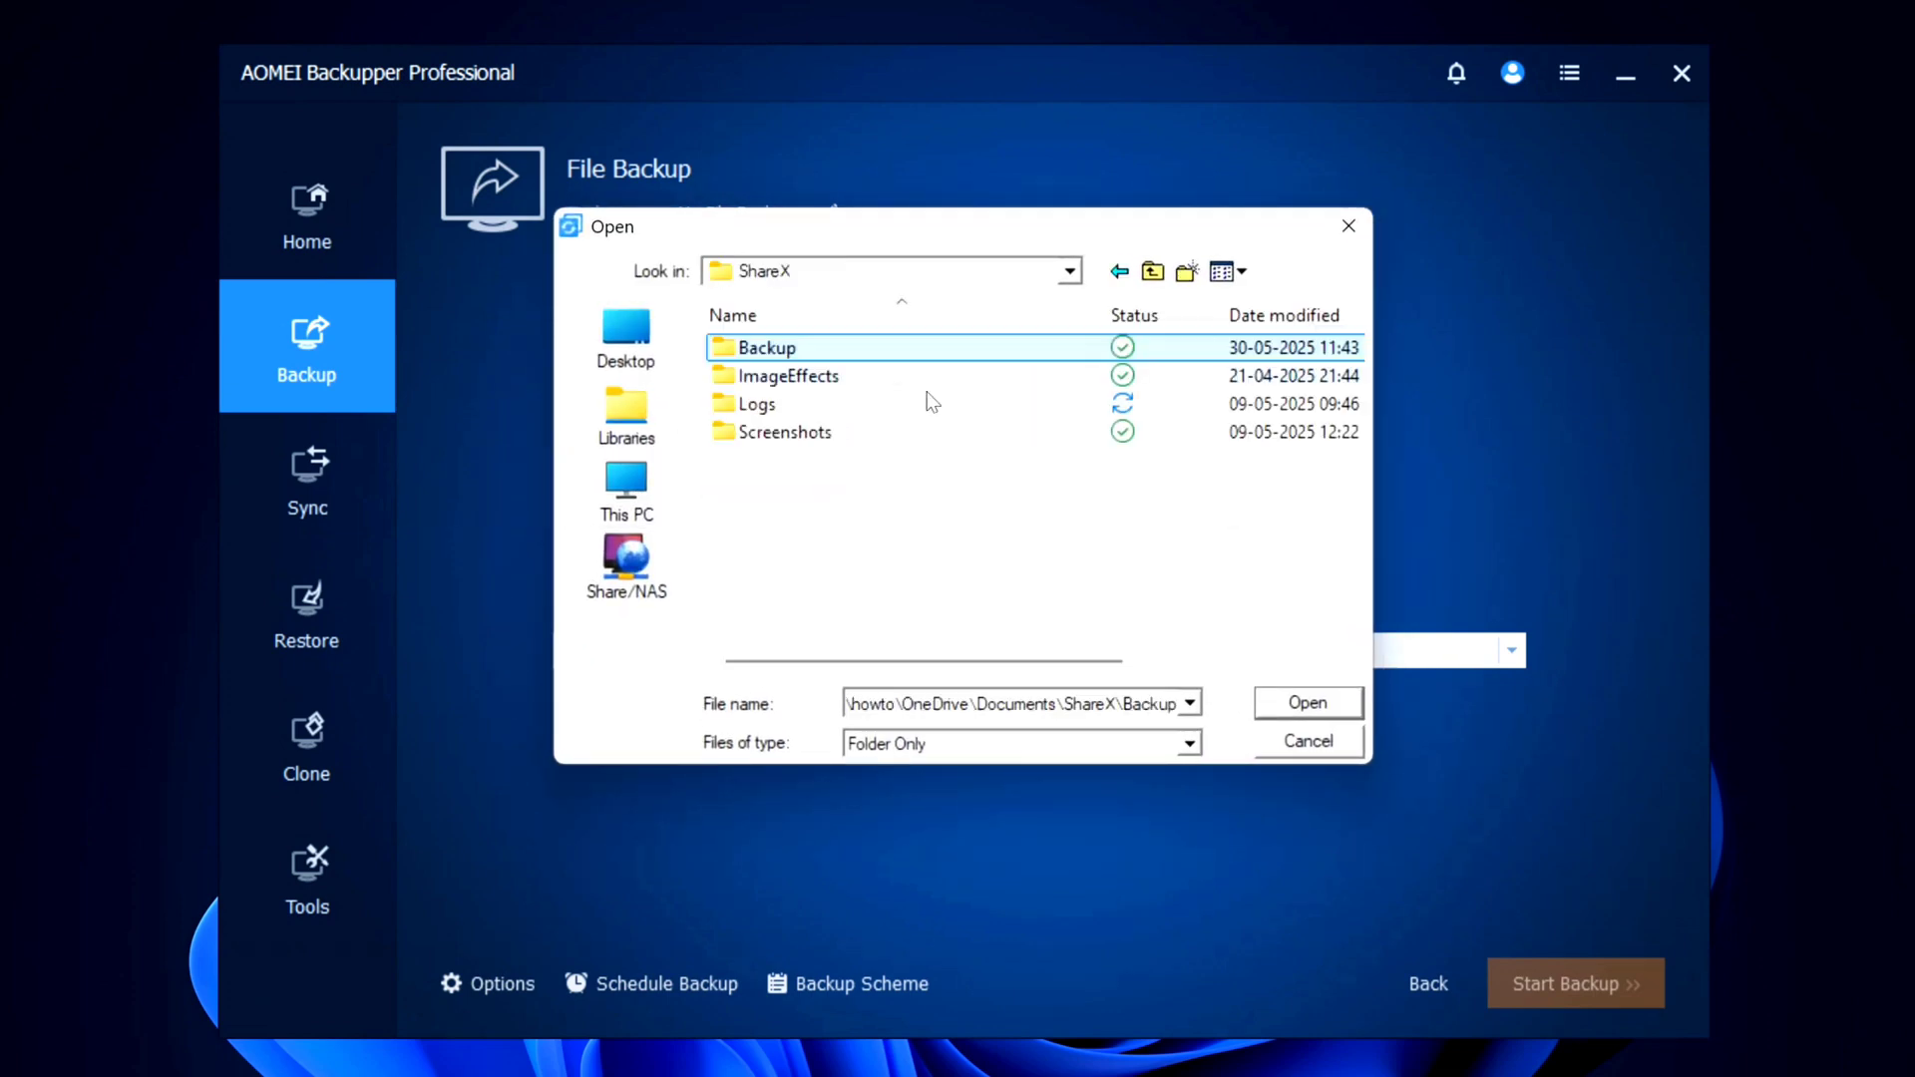
pyautogui.doubleClick(960, 432)
pyautogui.click(1117, 349)
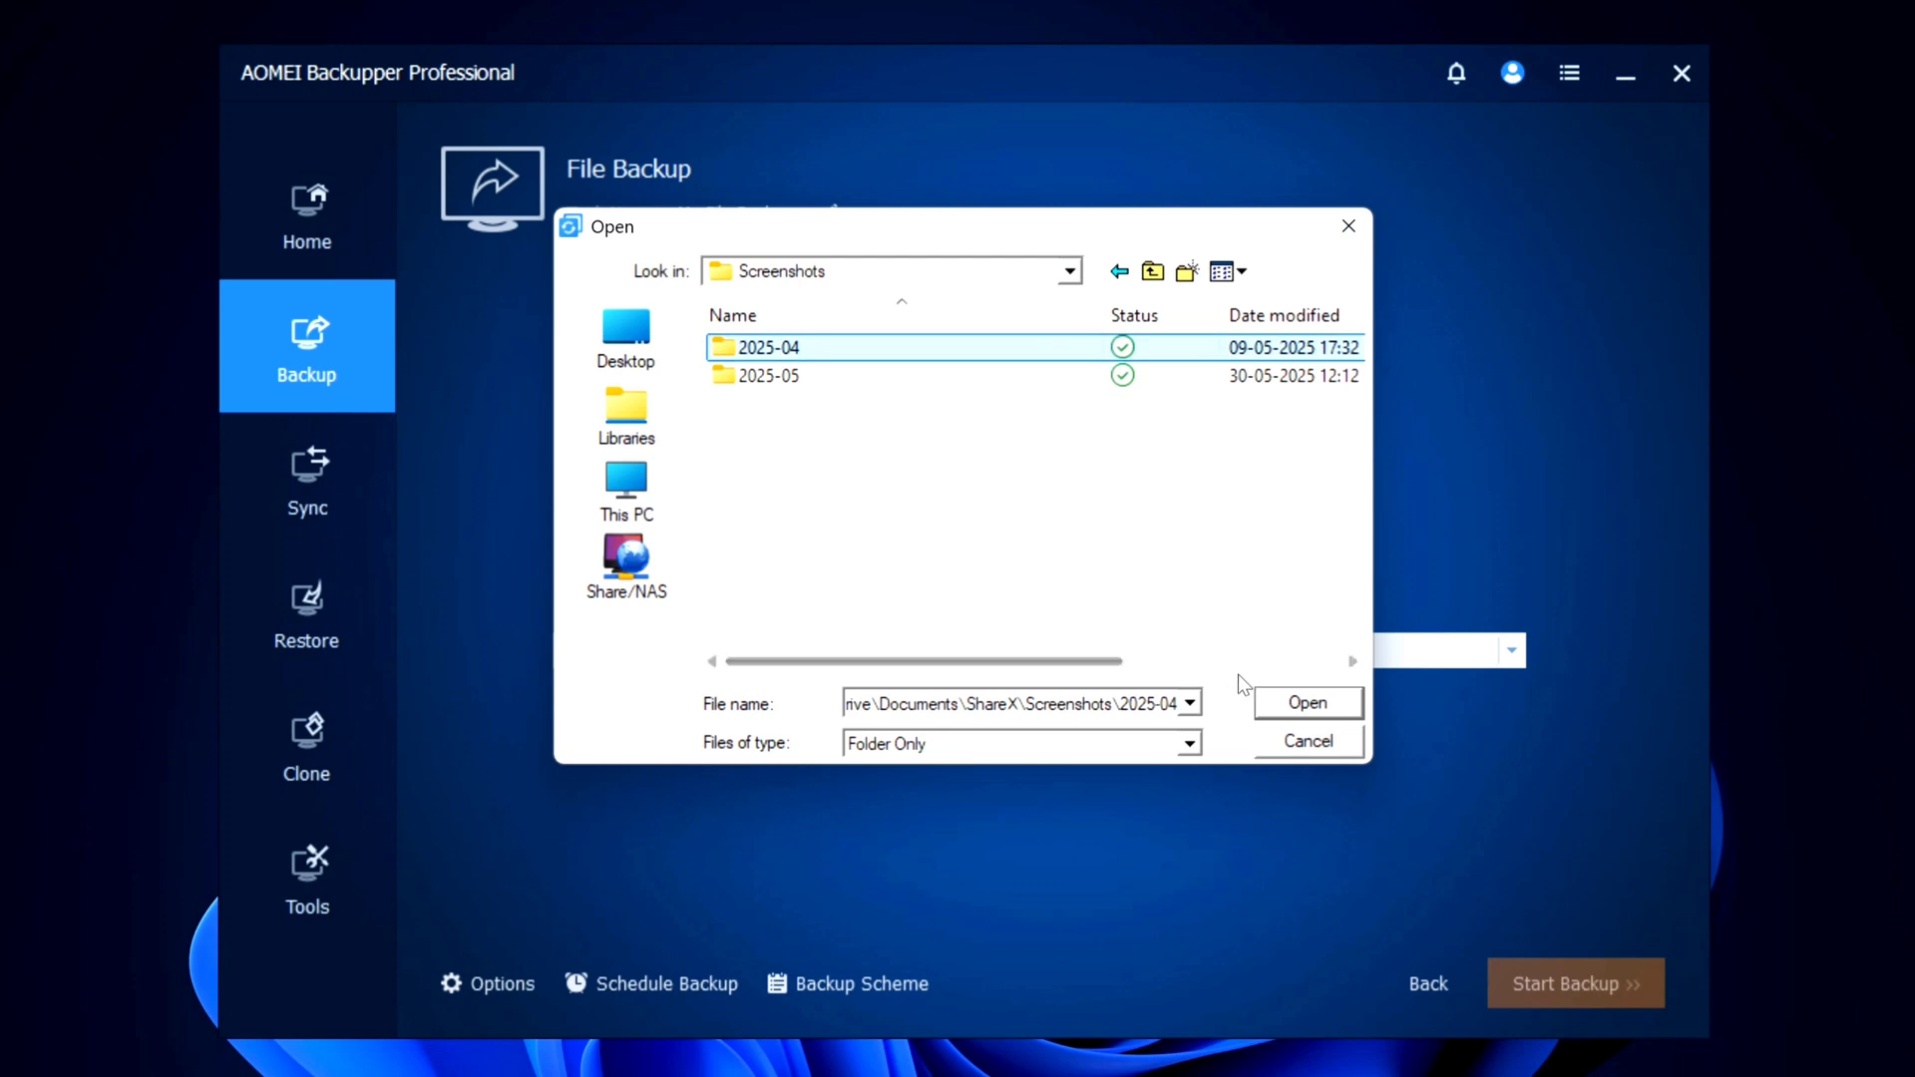
pyautogui.click(1285, 695)
pyautogui.click(1458, 641)
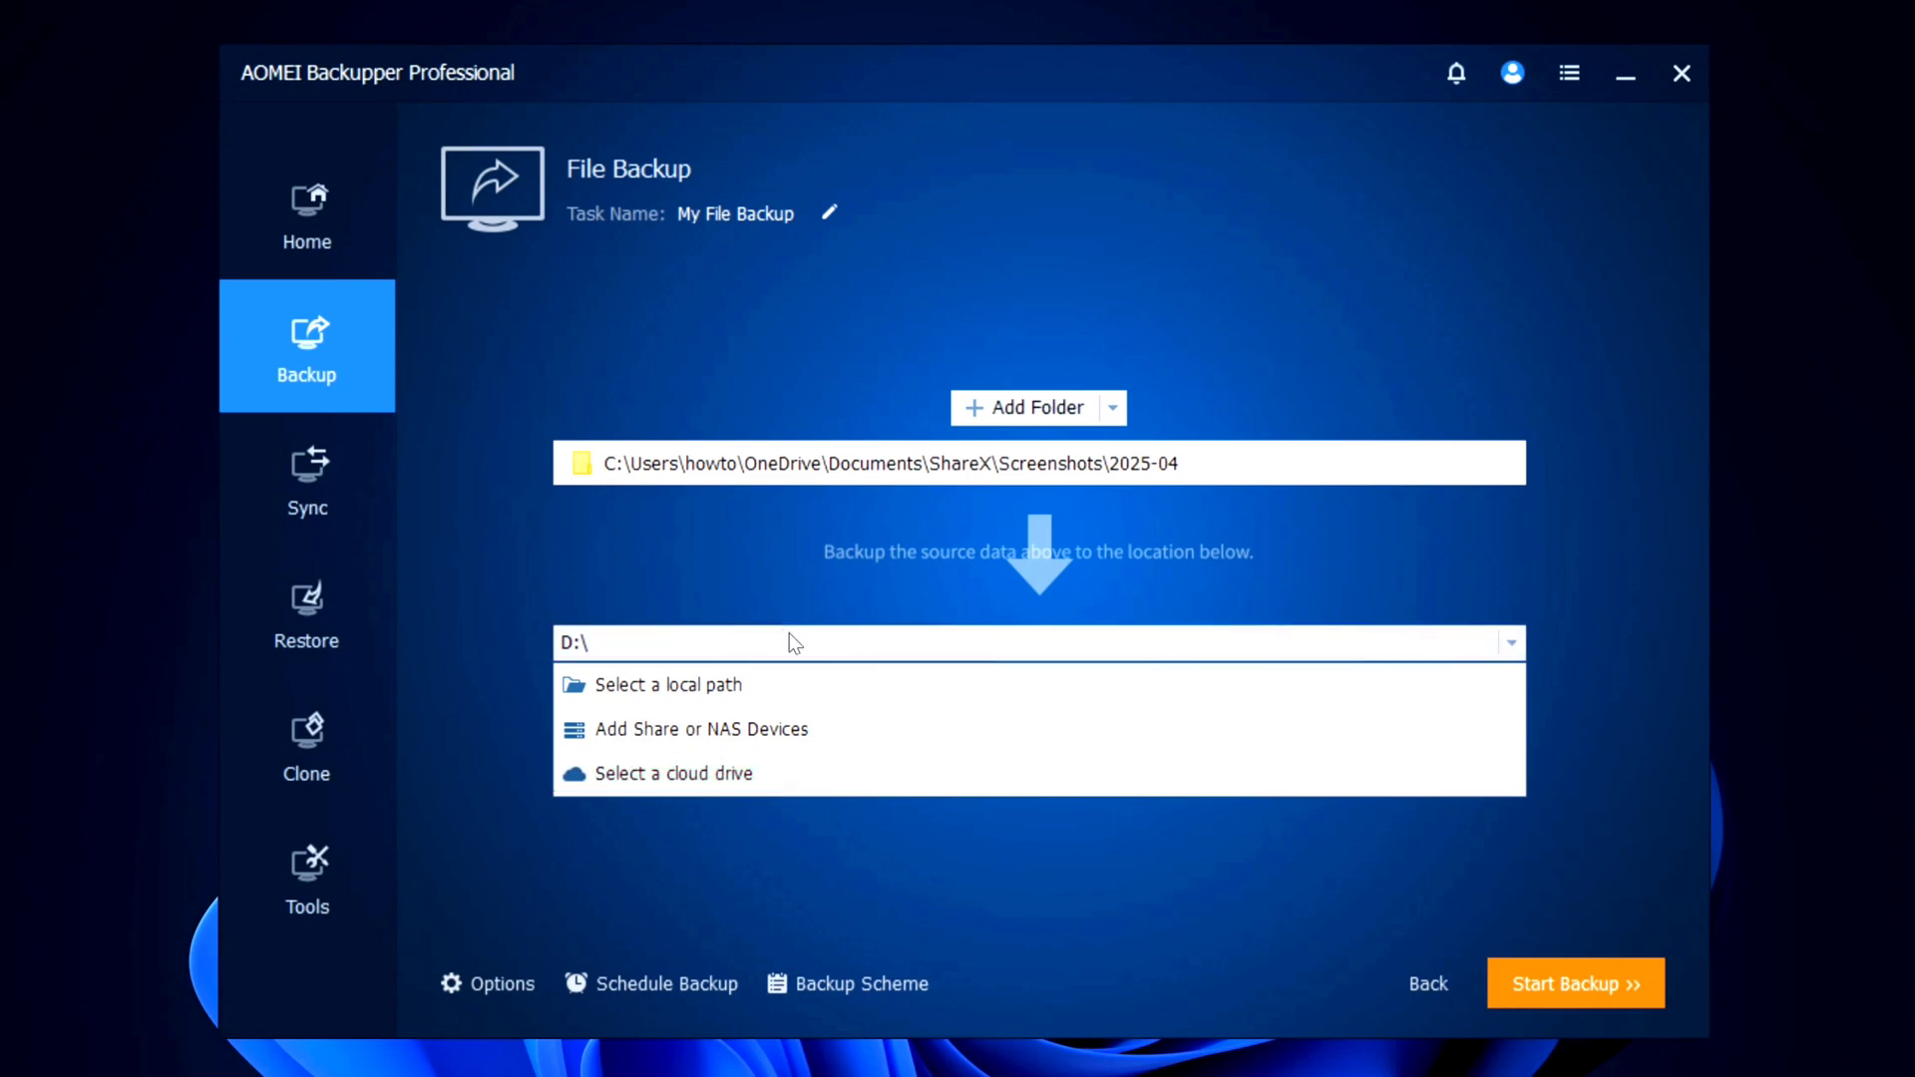
# Set New Volume (E:) as the file backup destination and start the backup.
pyautogui.click(762, 684)
pyautogui.click(655, 486)
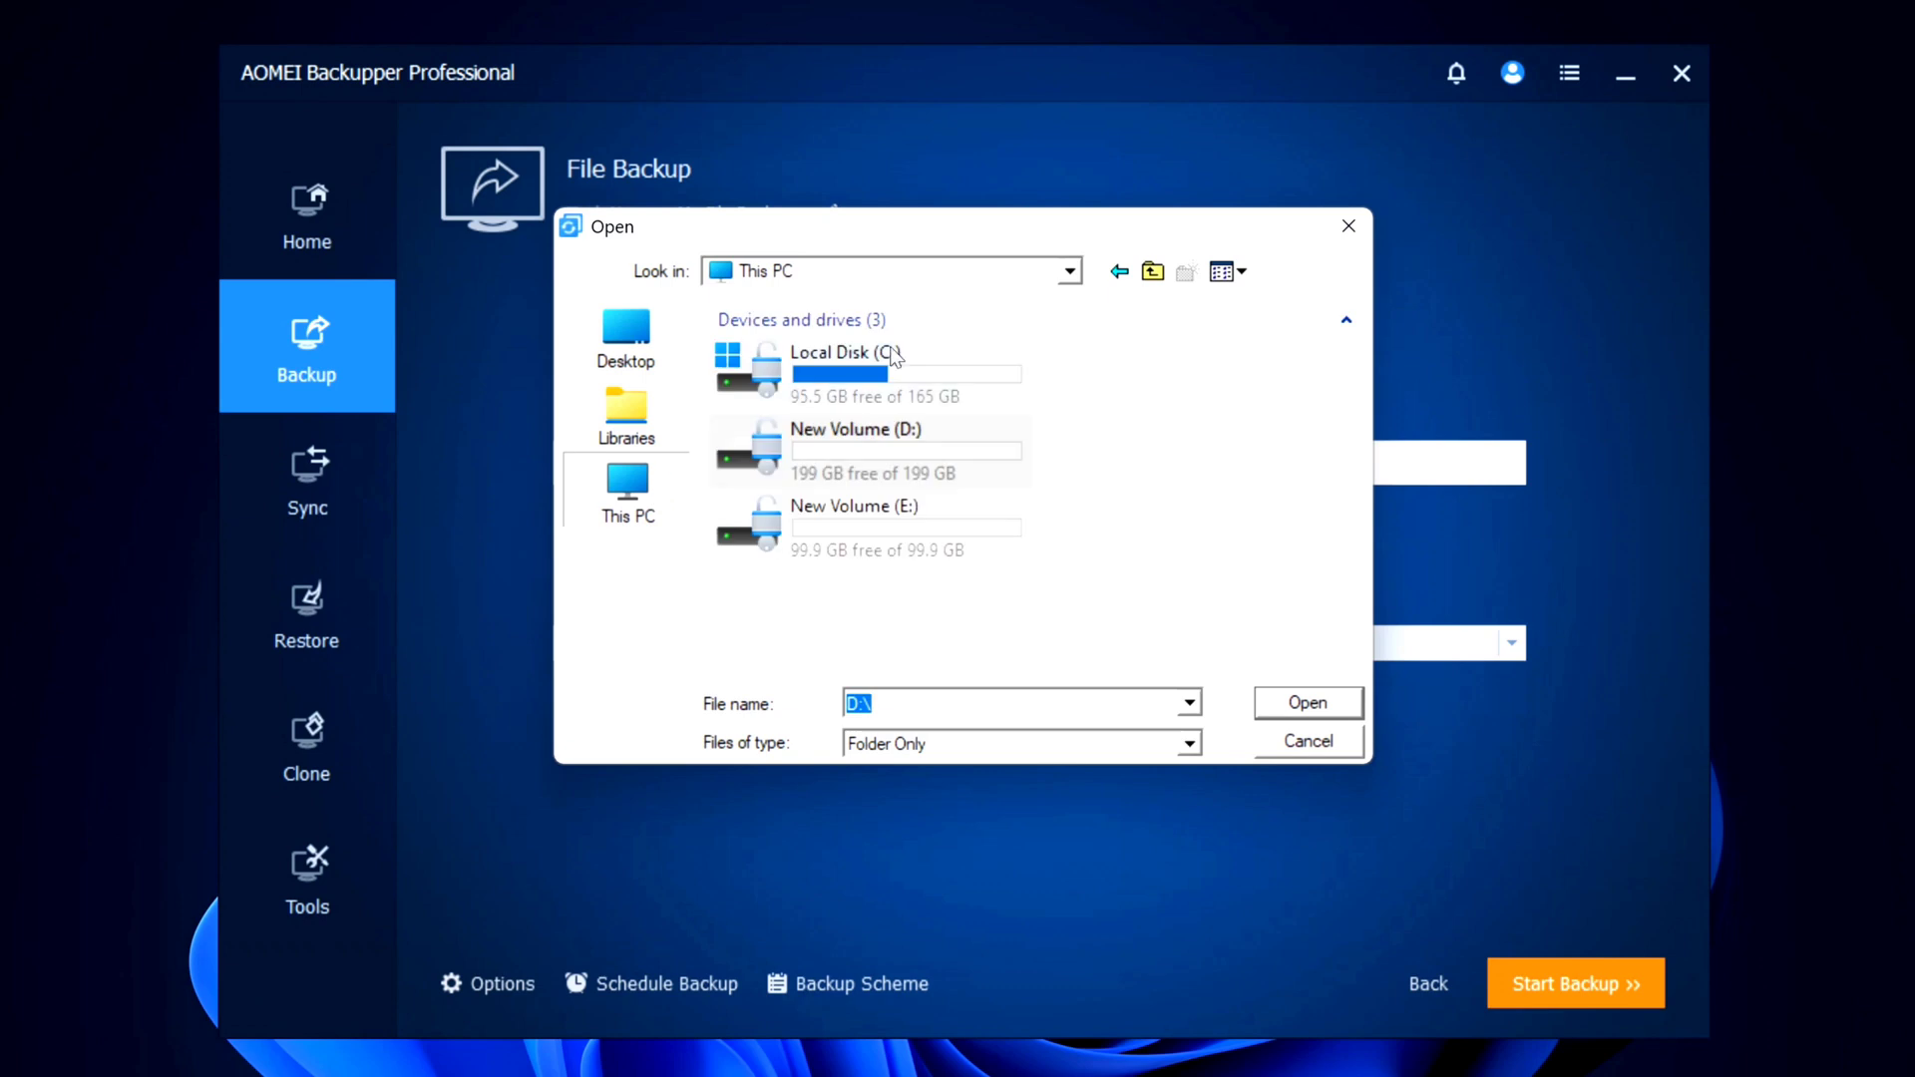
pyautogui.doubleClick(837, 559)
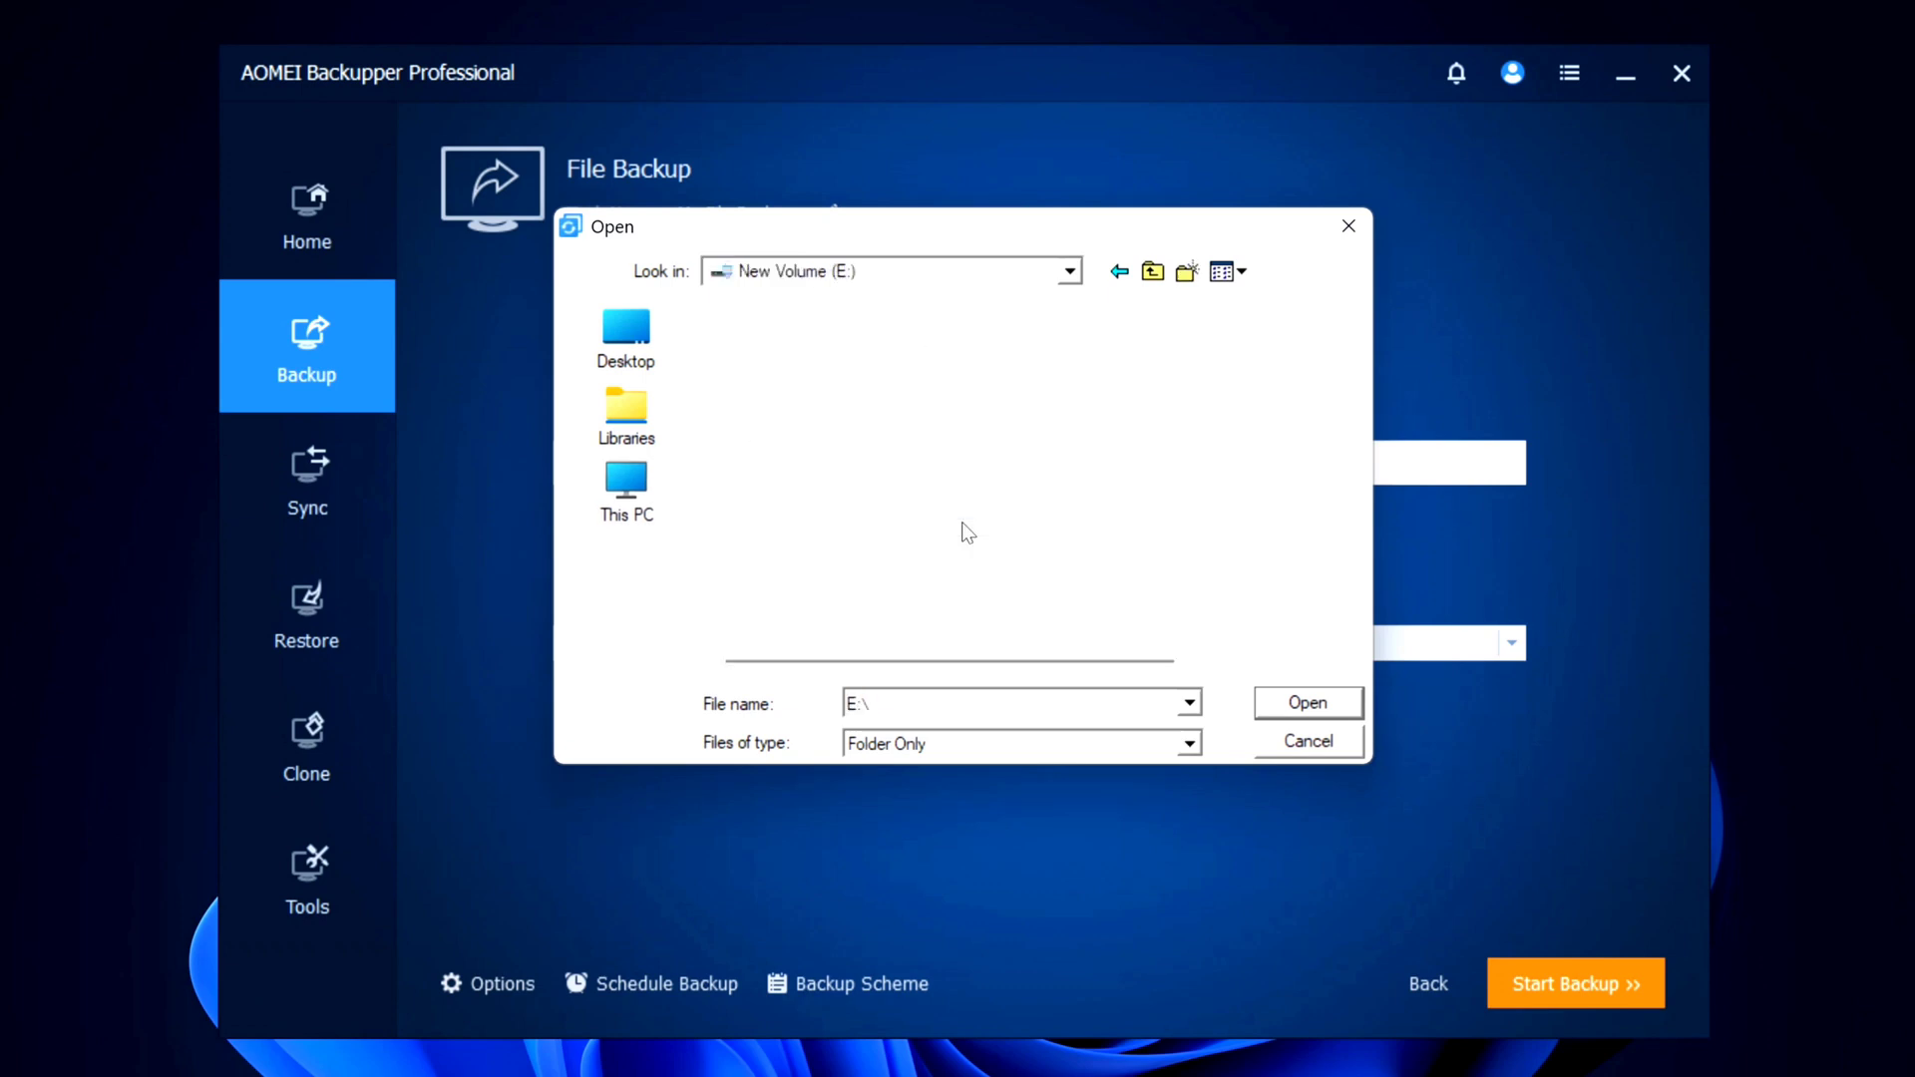
pyautogui.click(1316, 703)
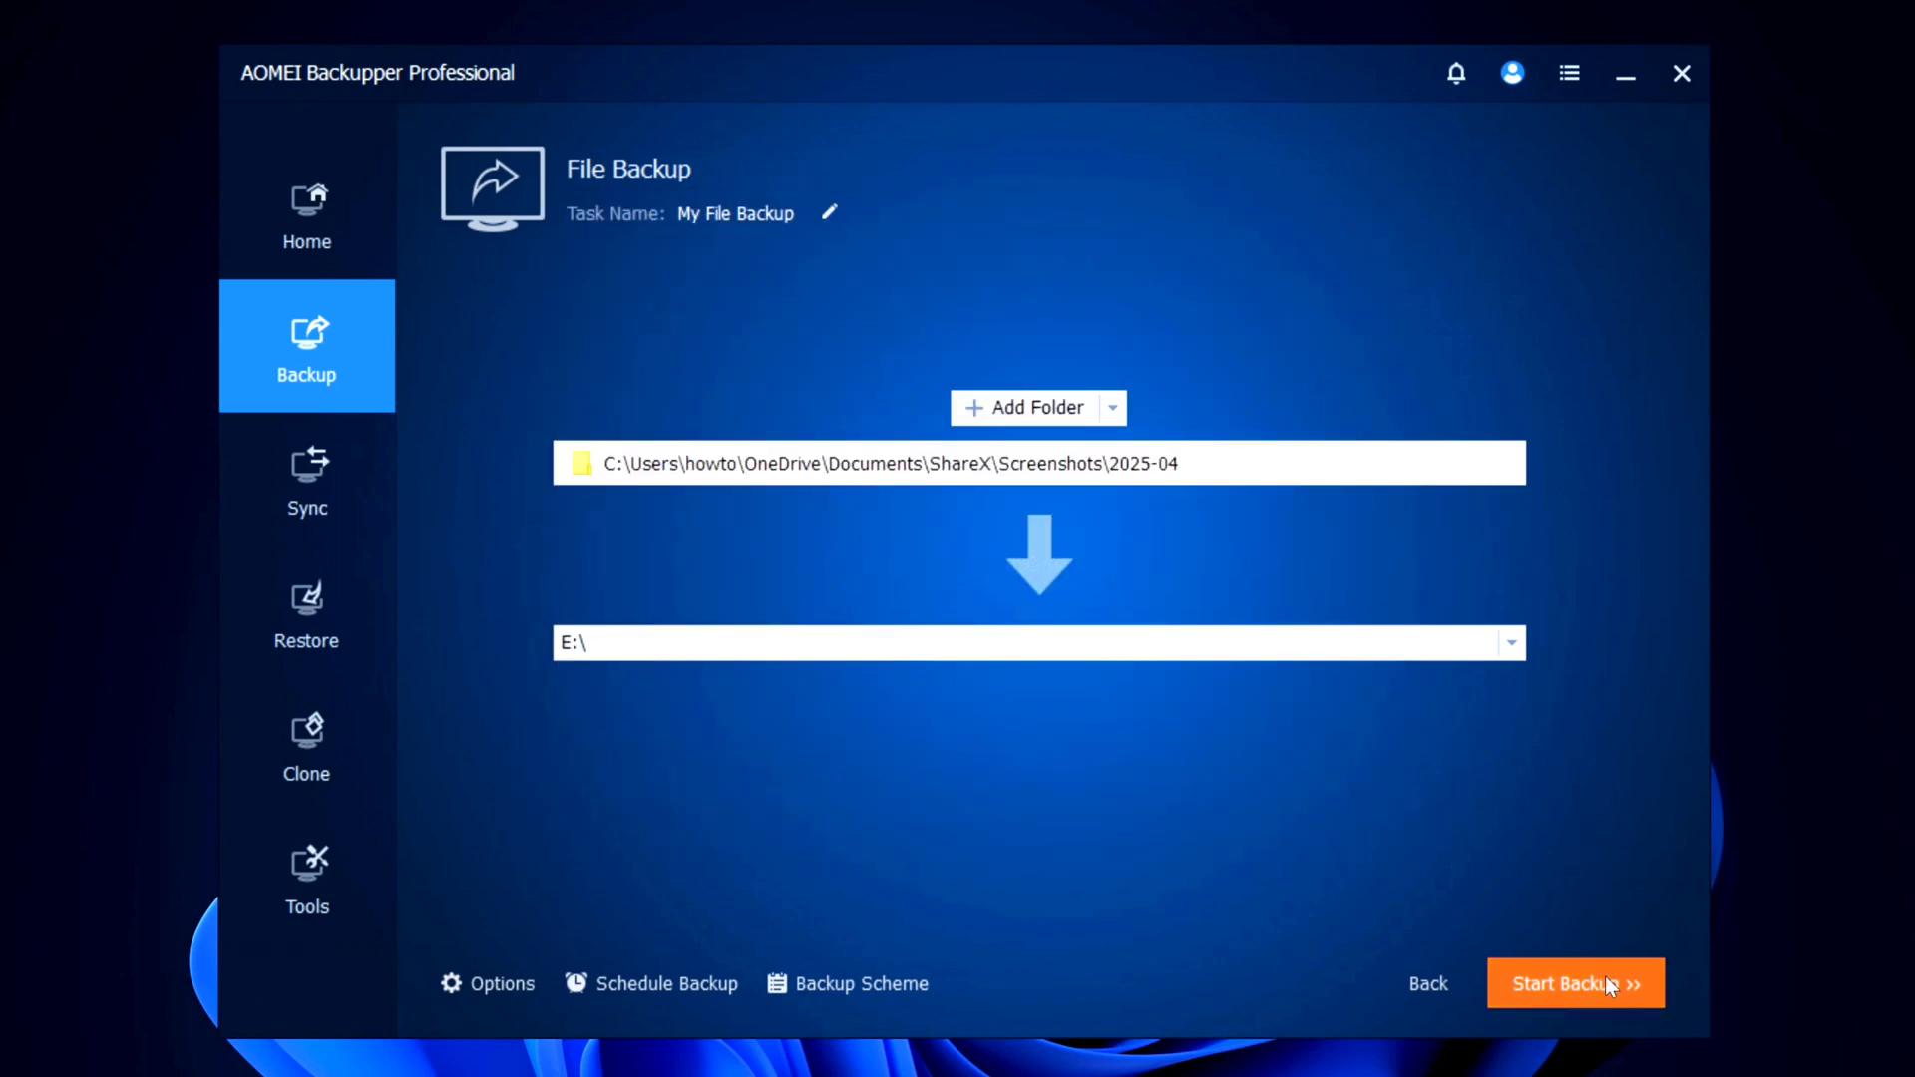
pyautogui.click(1605, 975)
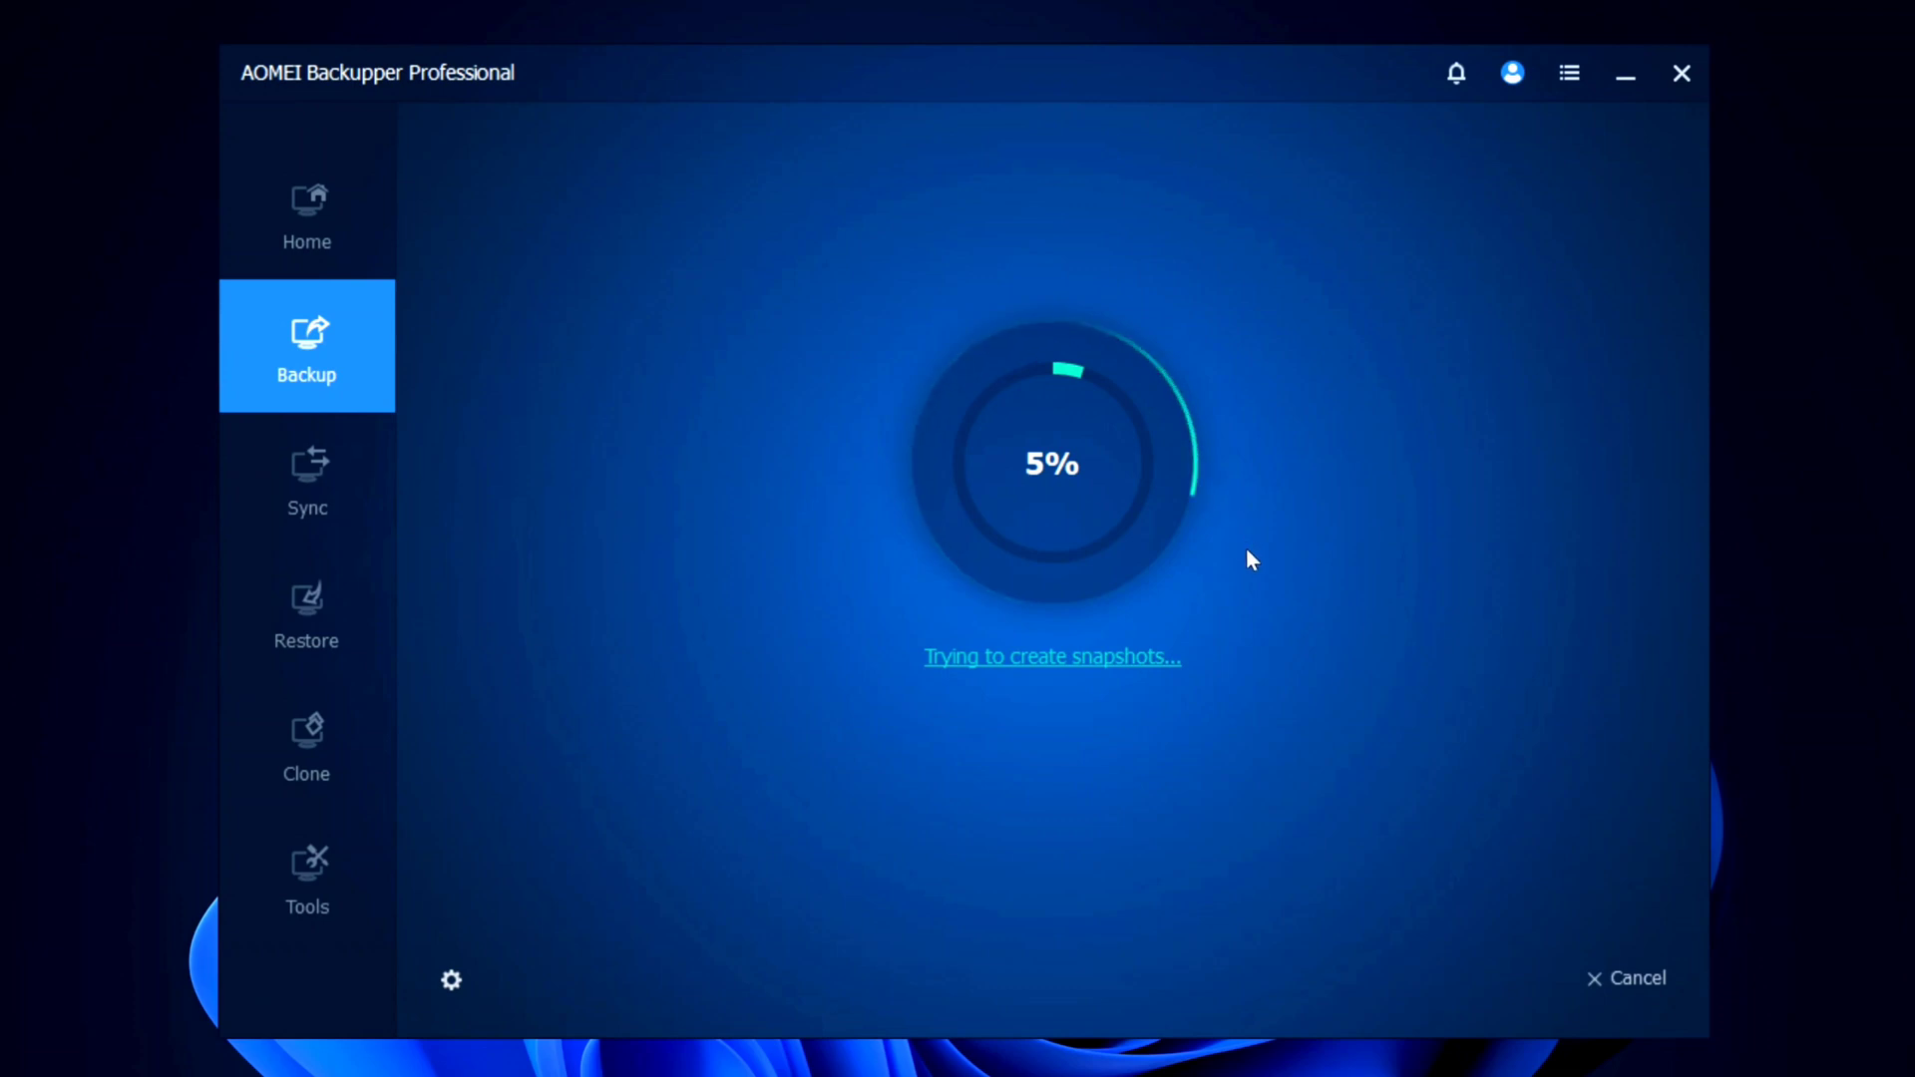
# Cancel the running My File Backup and return to the Home page.
pyautogui.click(1626, 979)
pyautogui.click(1259, 655)
pyautogui.click(1080, 766)
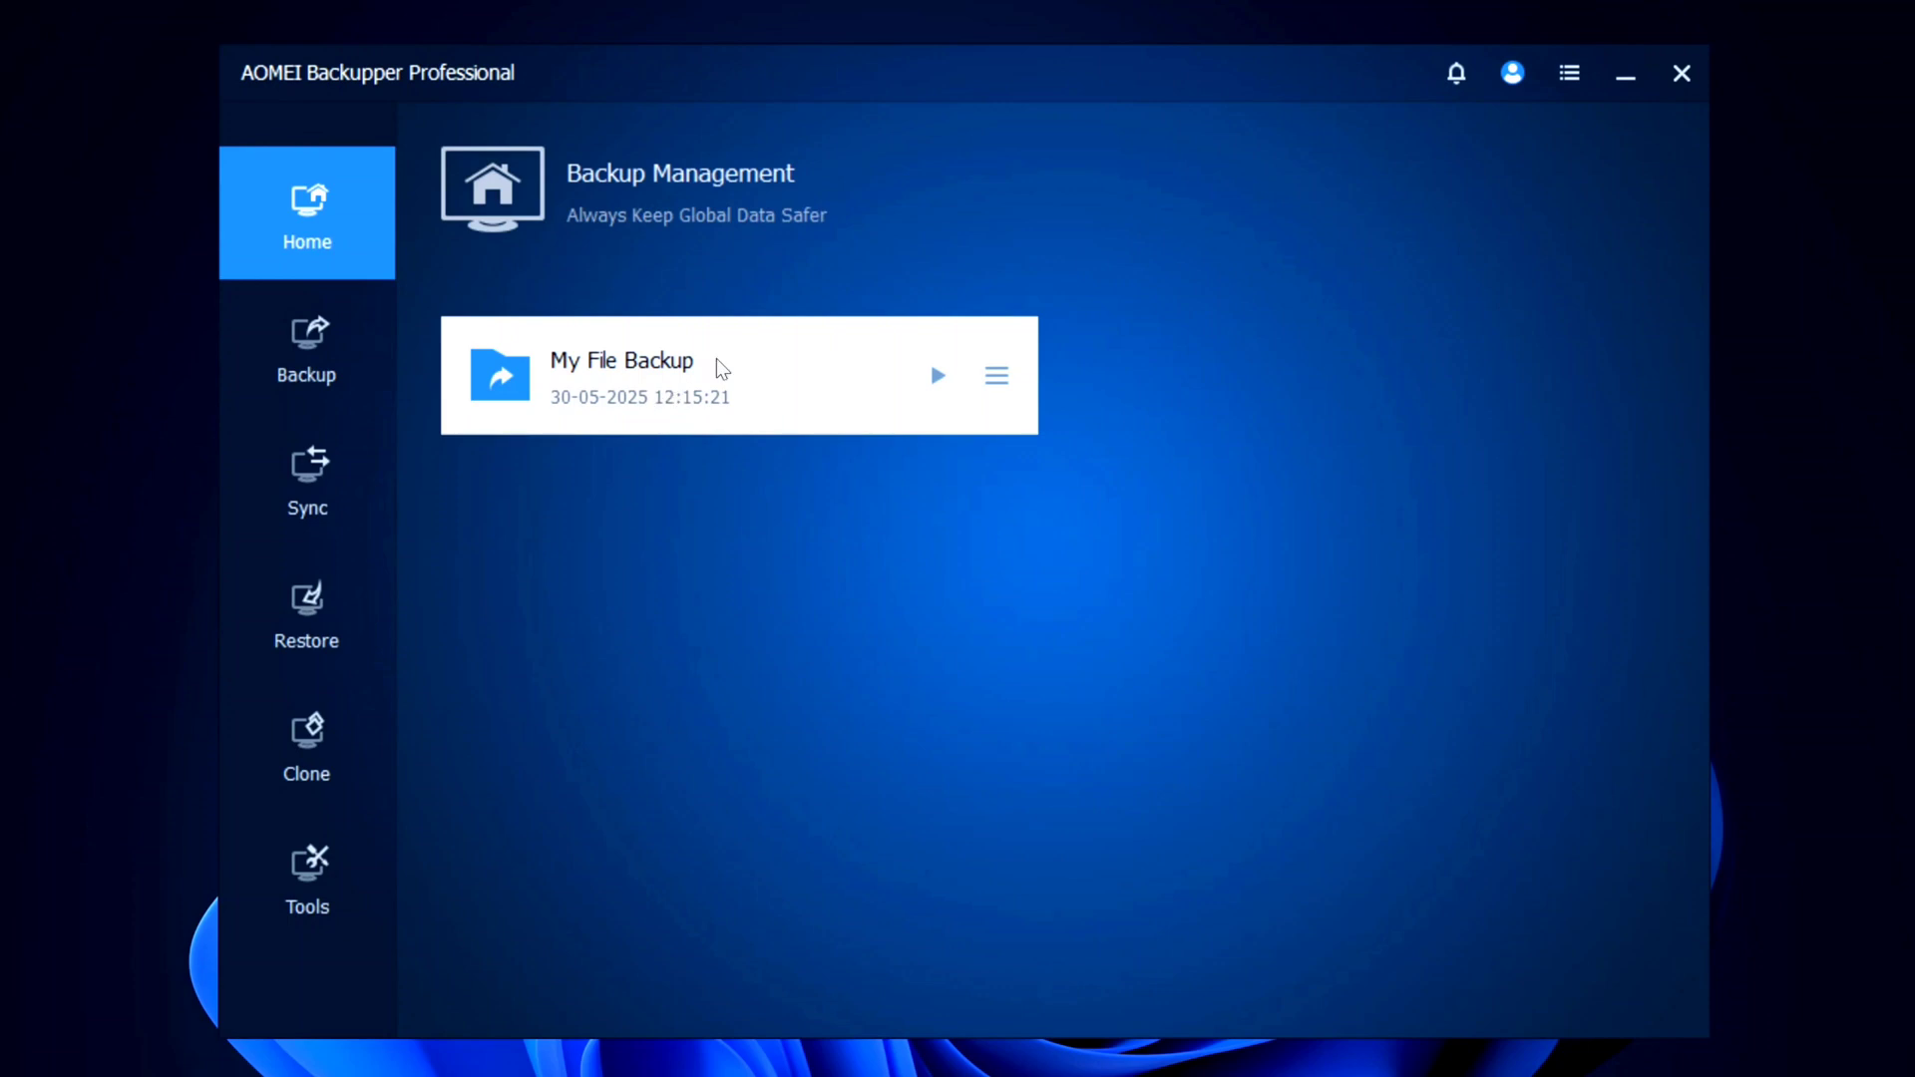
# Rerun My File Backup, close the incremental Comments prompt unused, and open the Backup page.
pyautogui.click(938, 379)
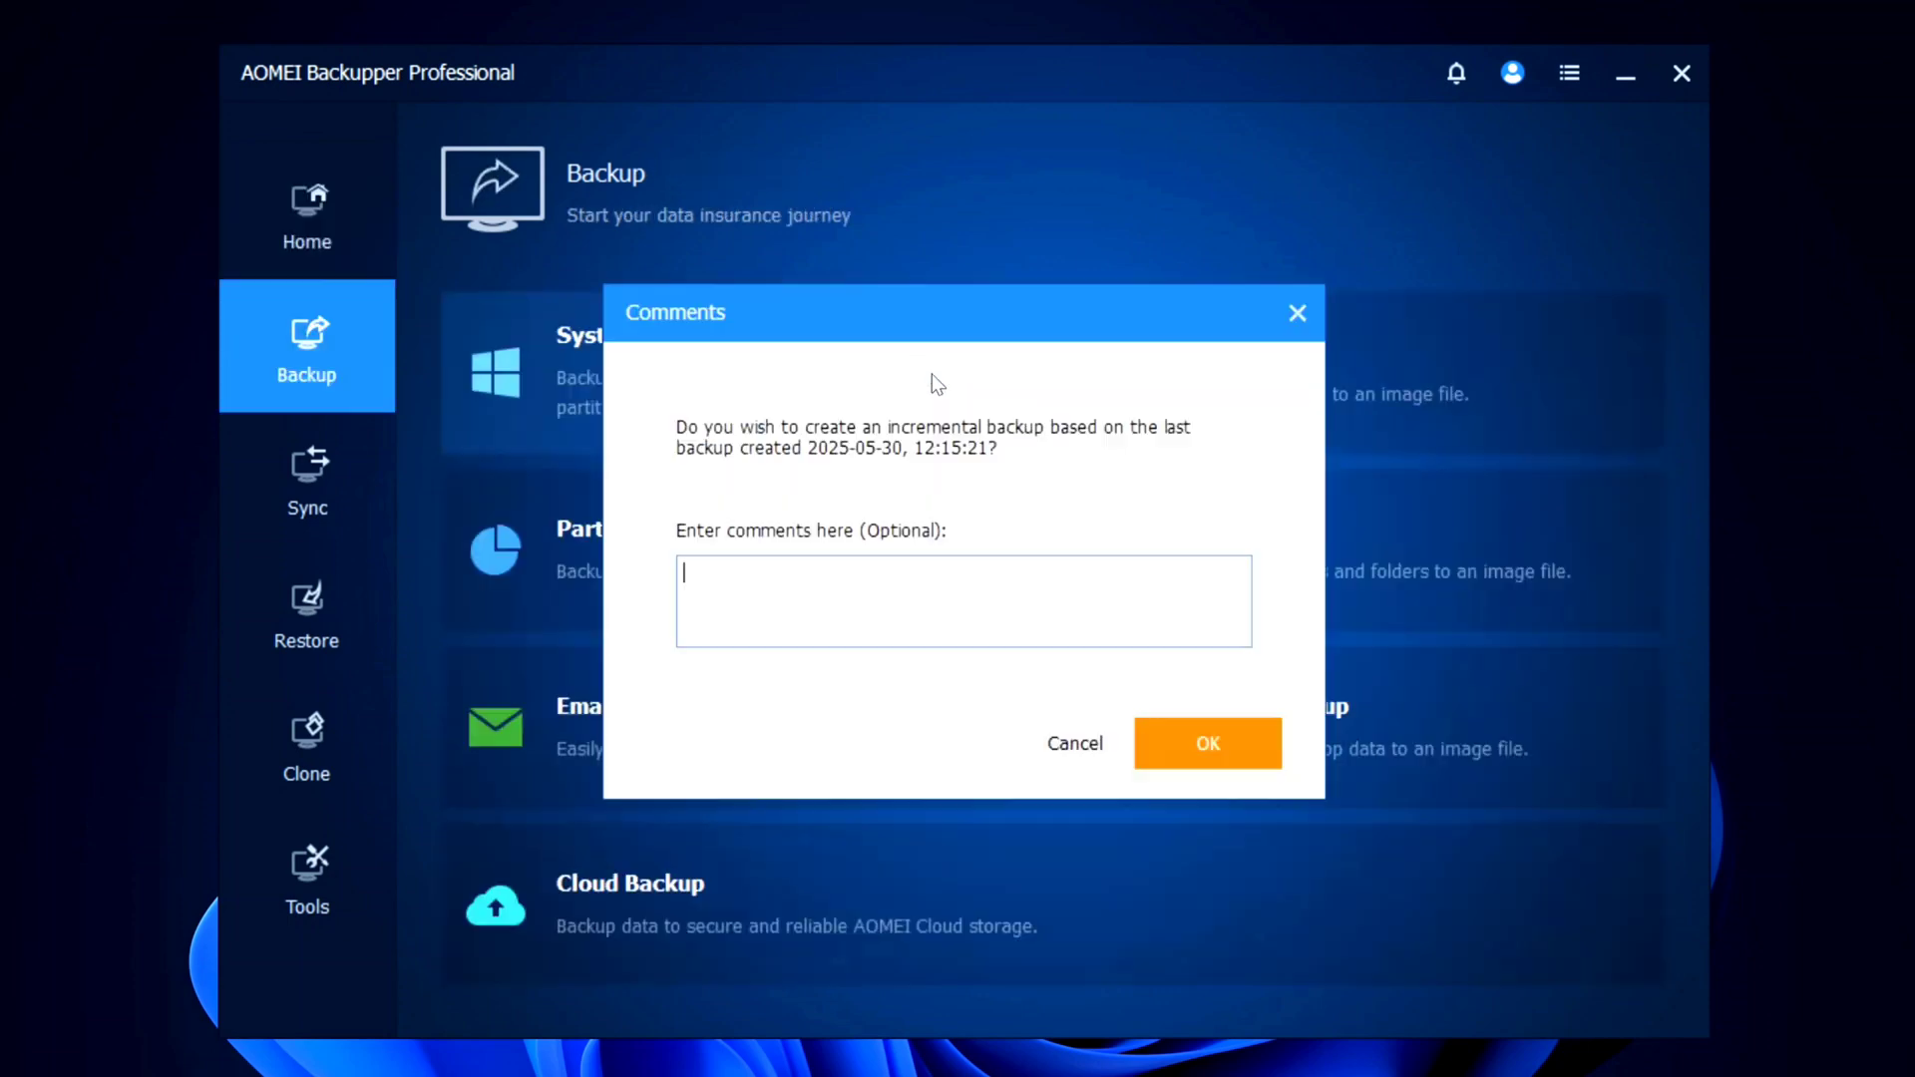
pyautogui.click(1277, 308)
pyautogui.click(315, 329)
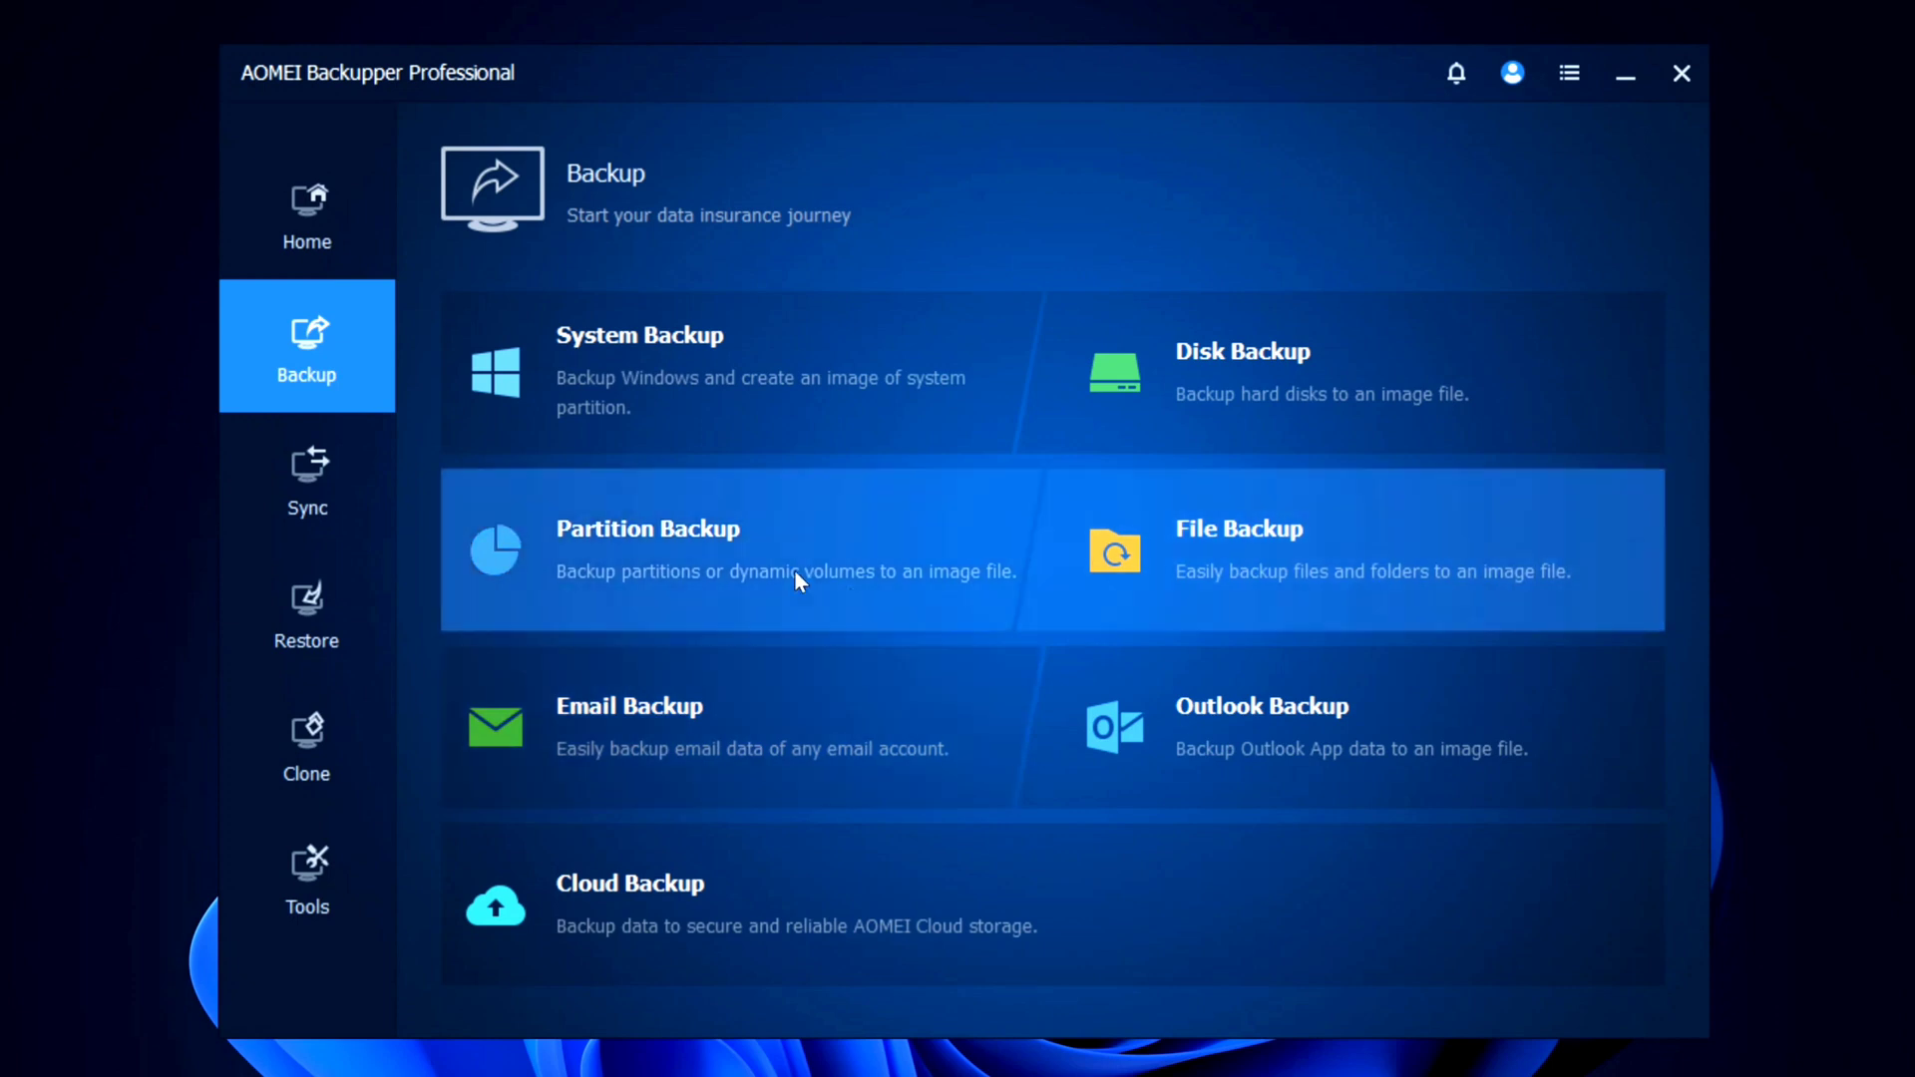
# Create a Partition Backup with C: as the source, declining the switch to System Backup.
pyautogui.click(706, 539)
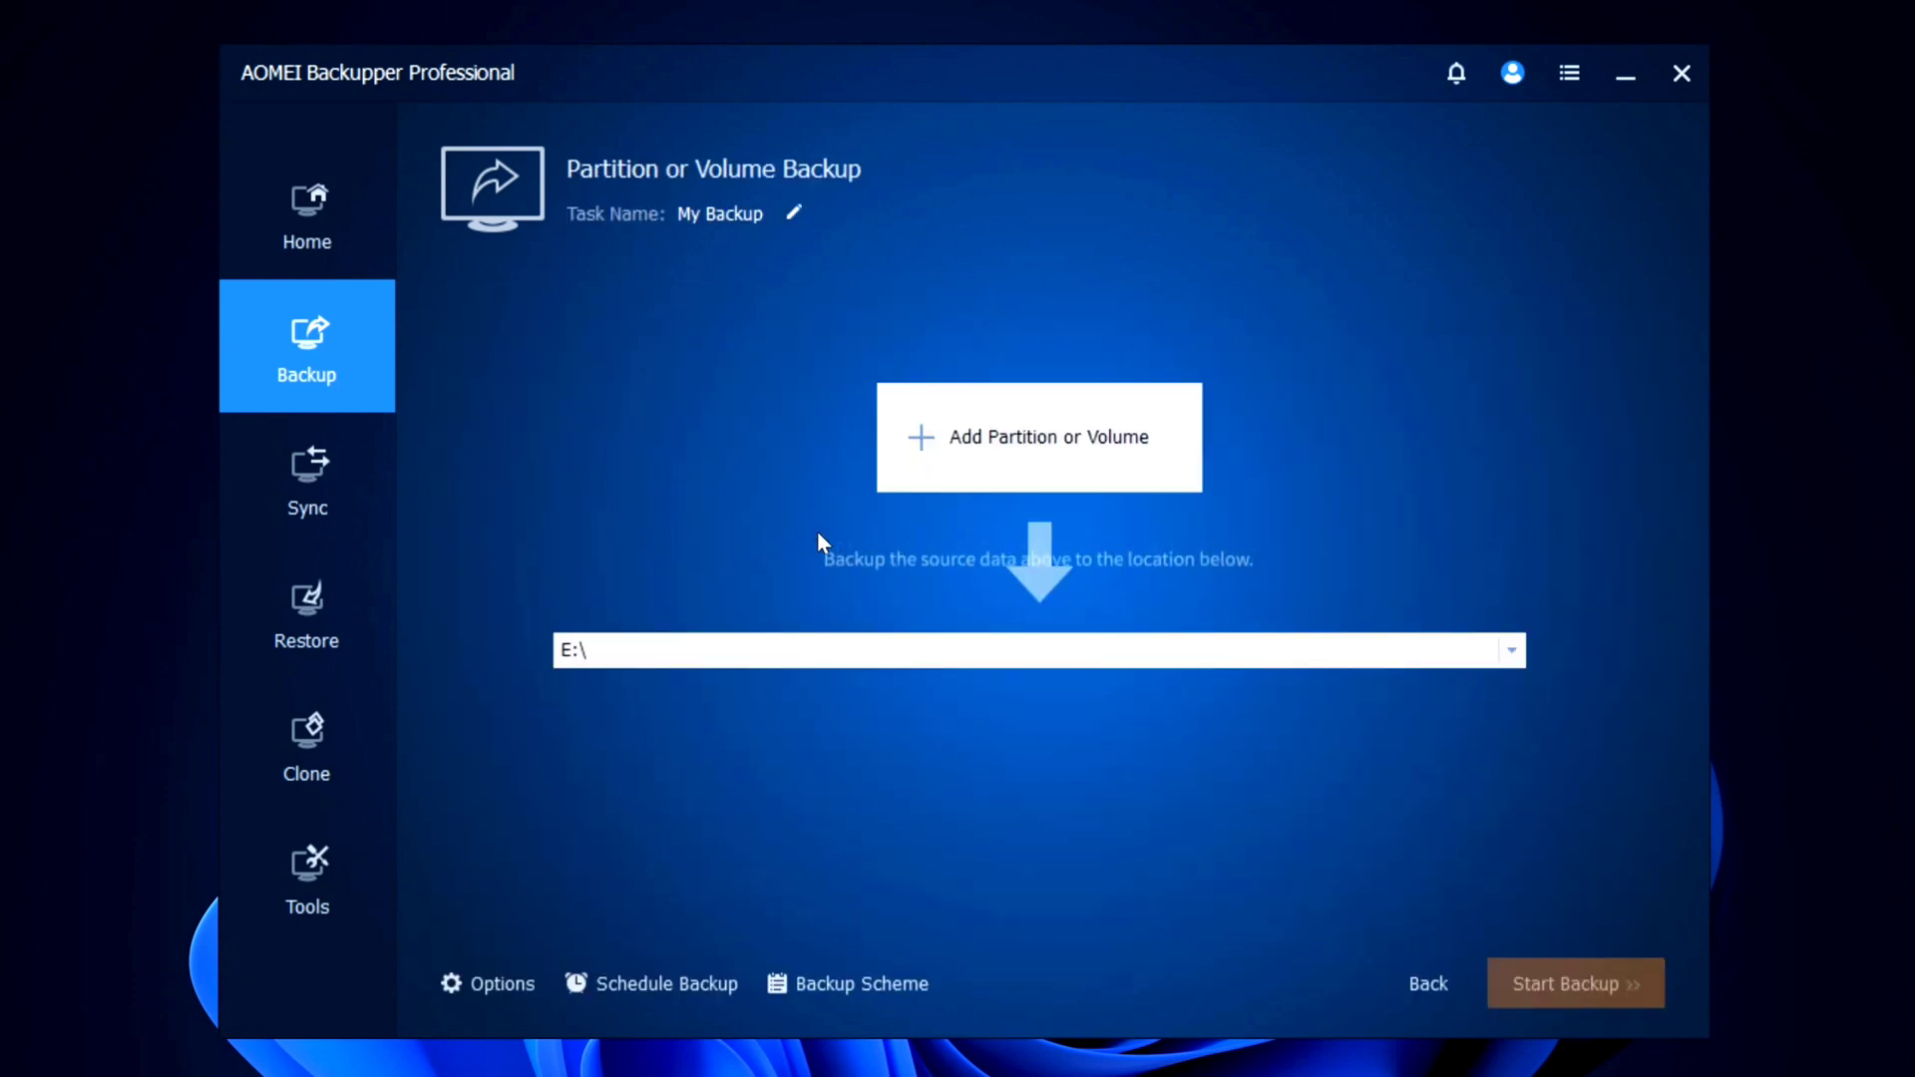
pyautogui.click(1013, 431)
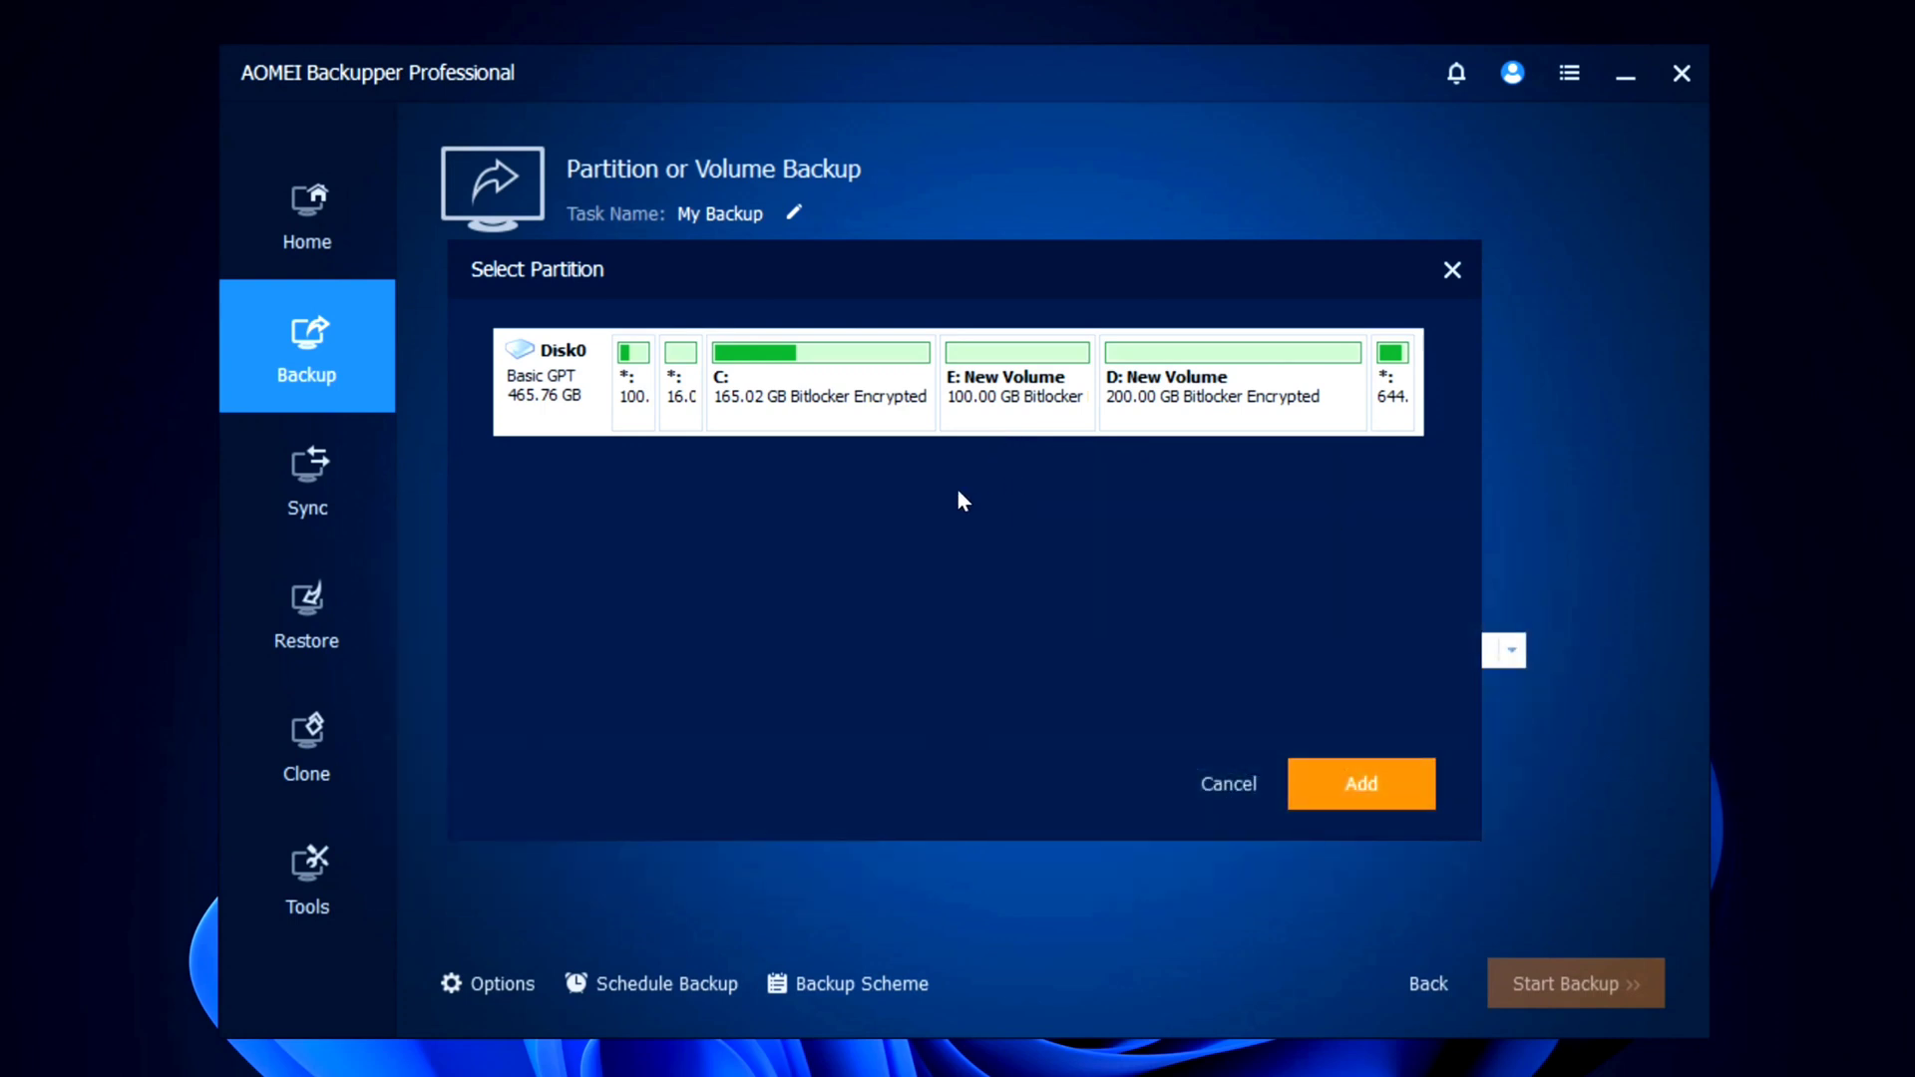
pyautogui.click(816, 397)
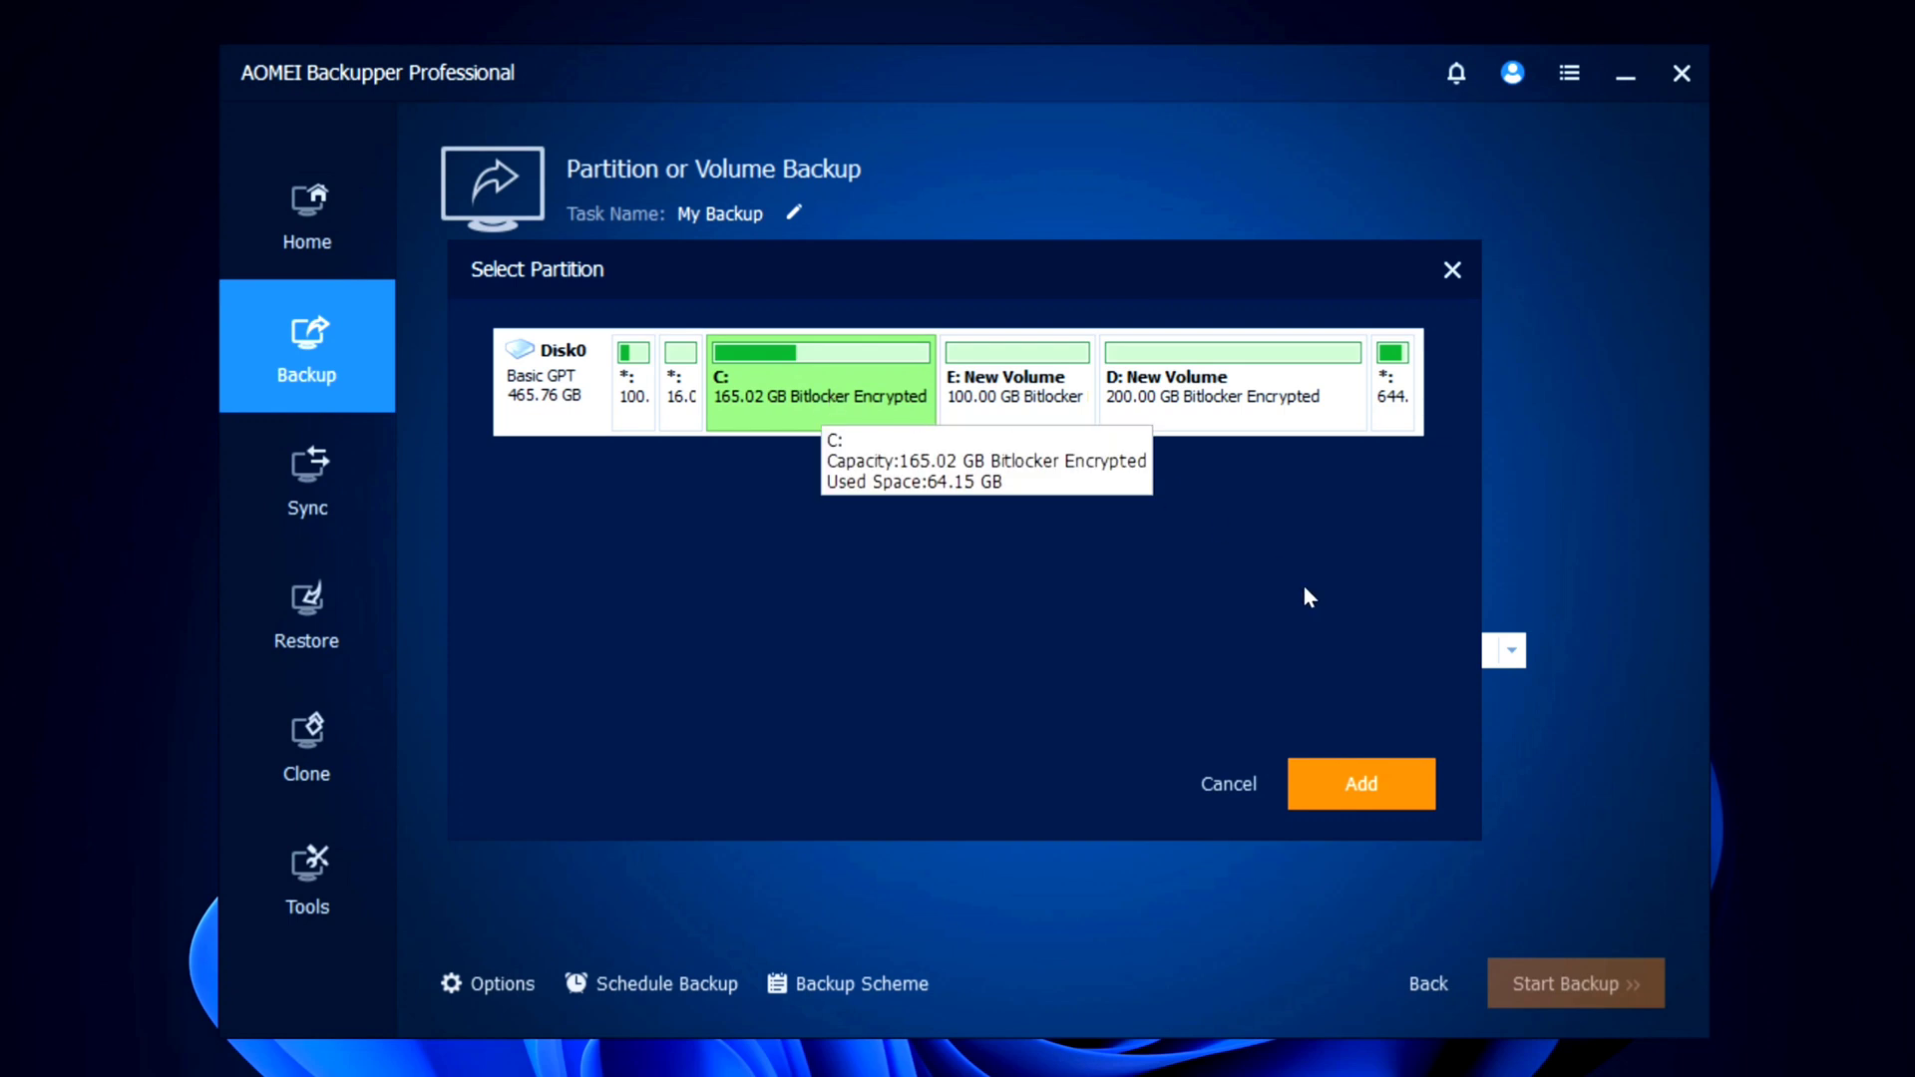
pyautogui.click(1374, 777)
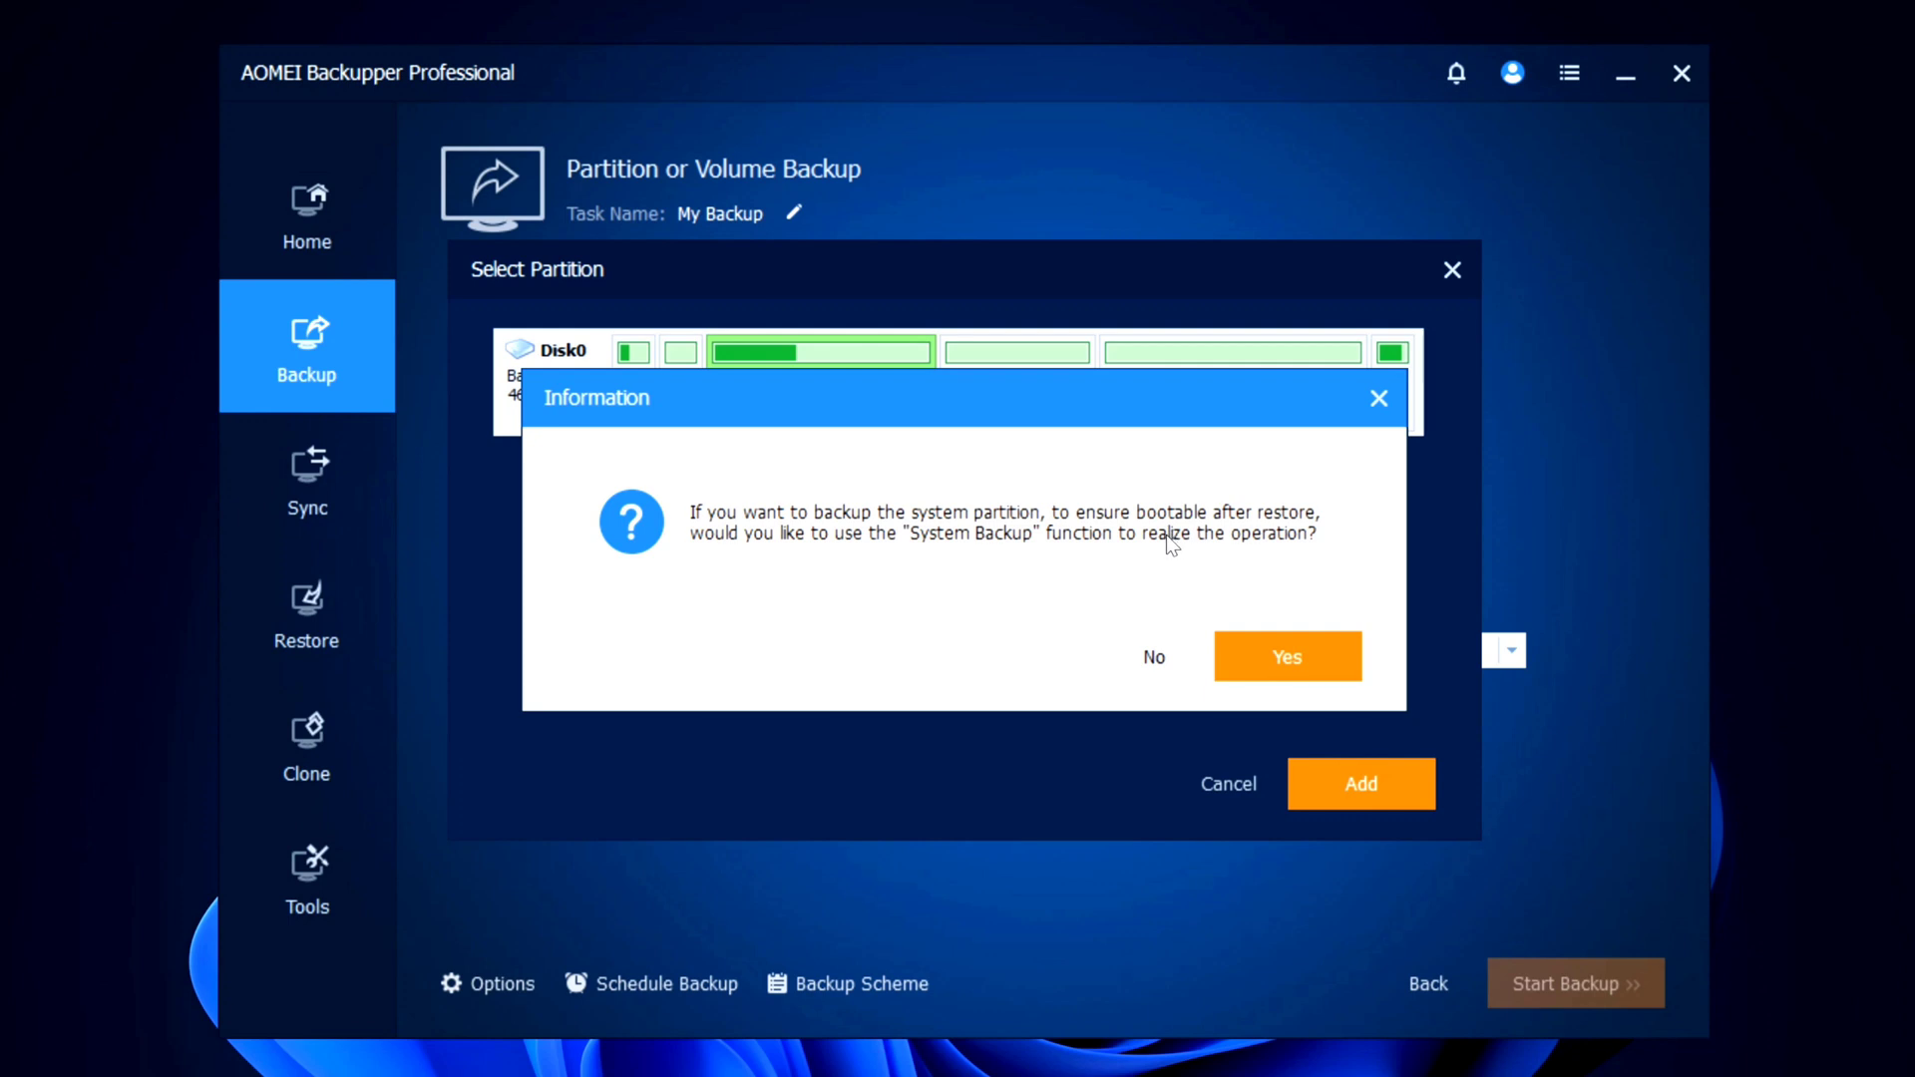
pyautogui.click(1150, 657)
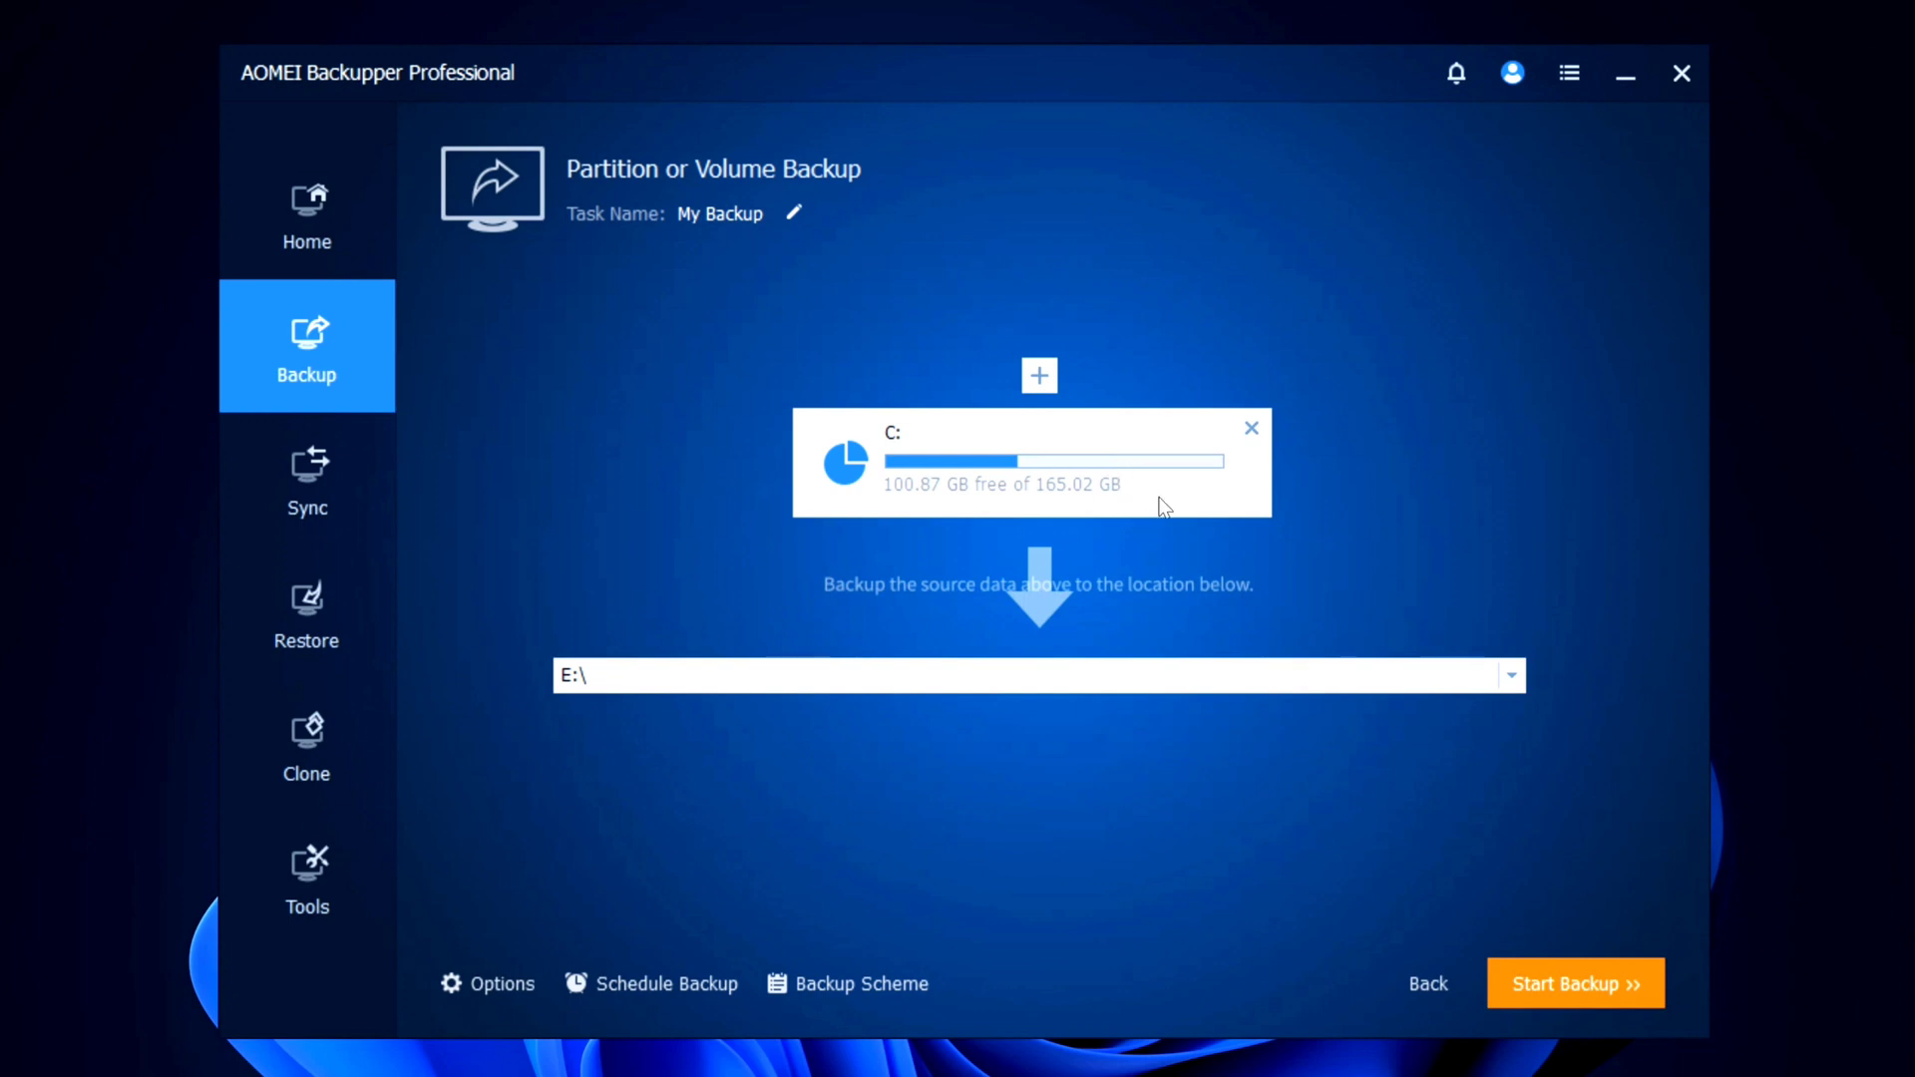
# Change the partition backup destination from E: to New Volume (D:).
pyautogui.click(1111, 672)
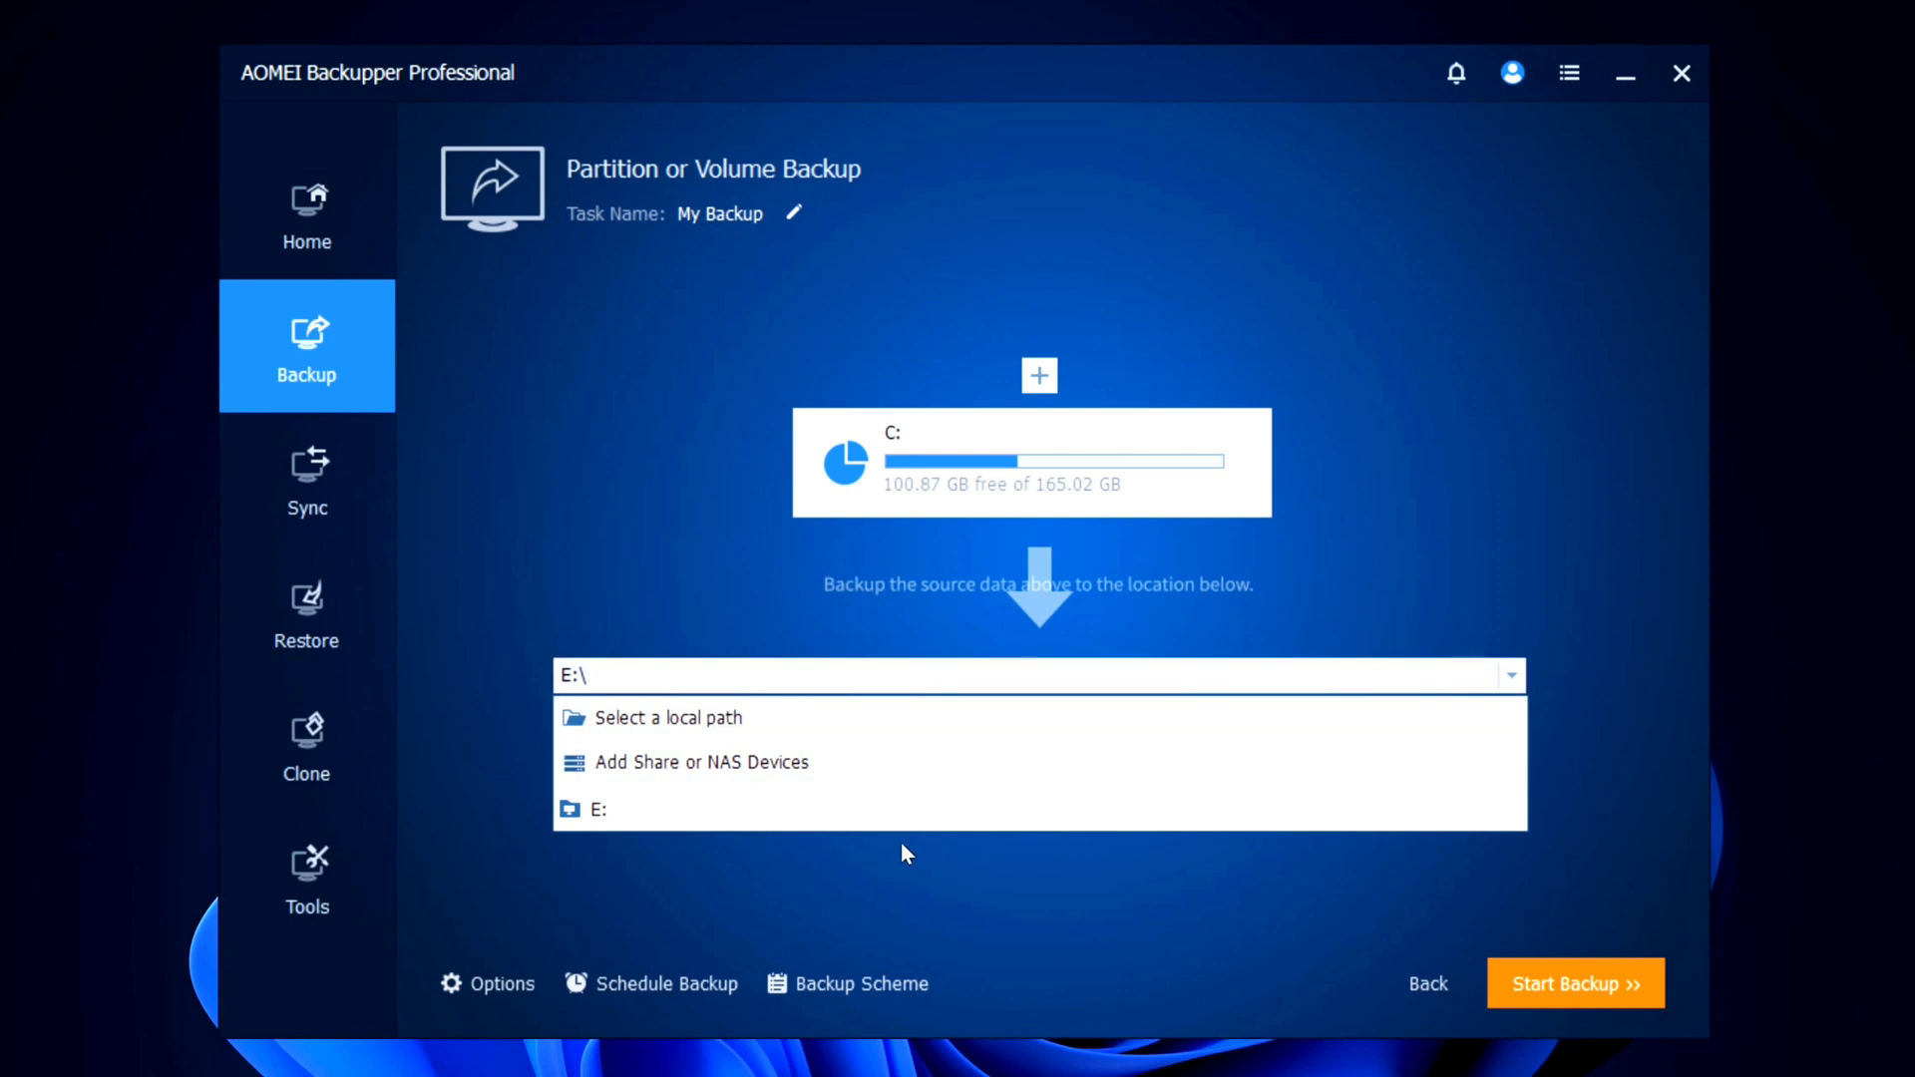
pyautogui.click(900, 809)
pyautogui.click(1111, 673)
pyautogui.click(798, 720)
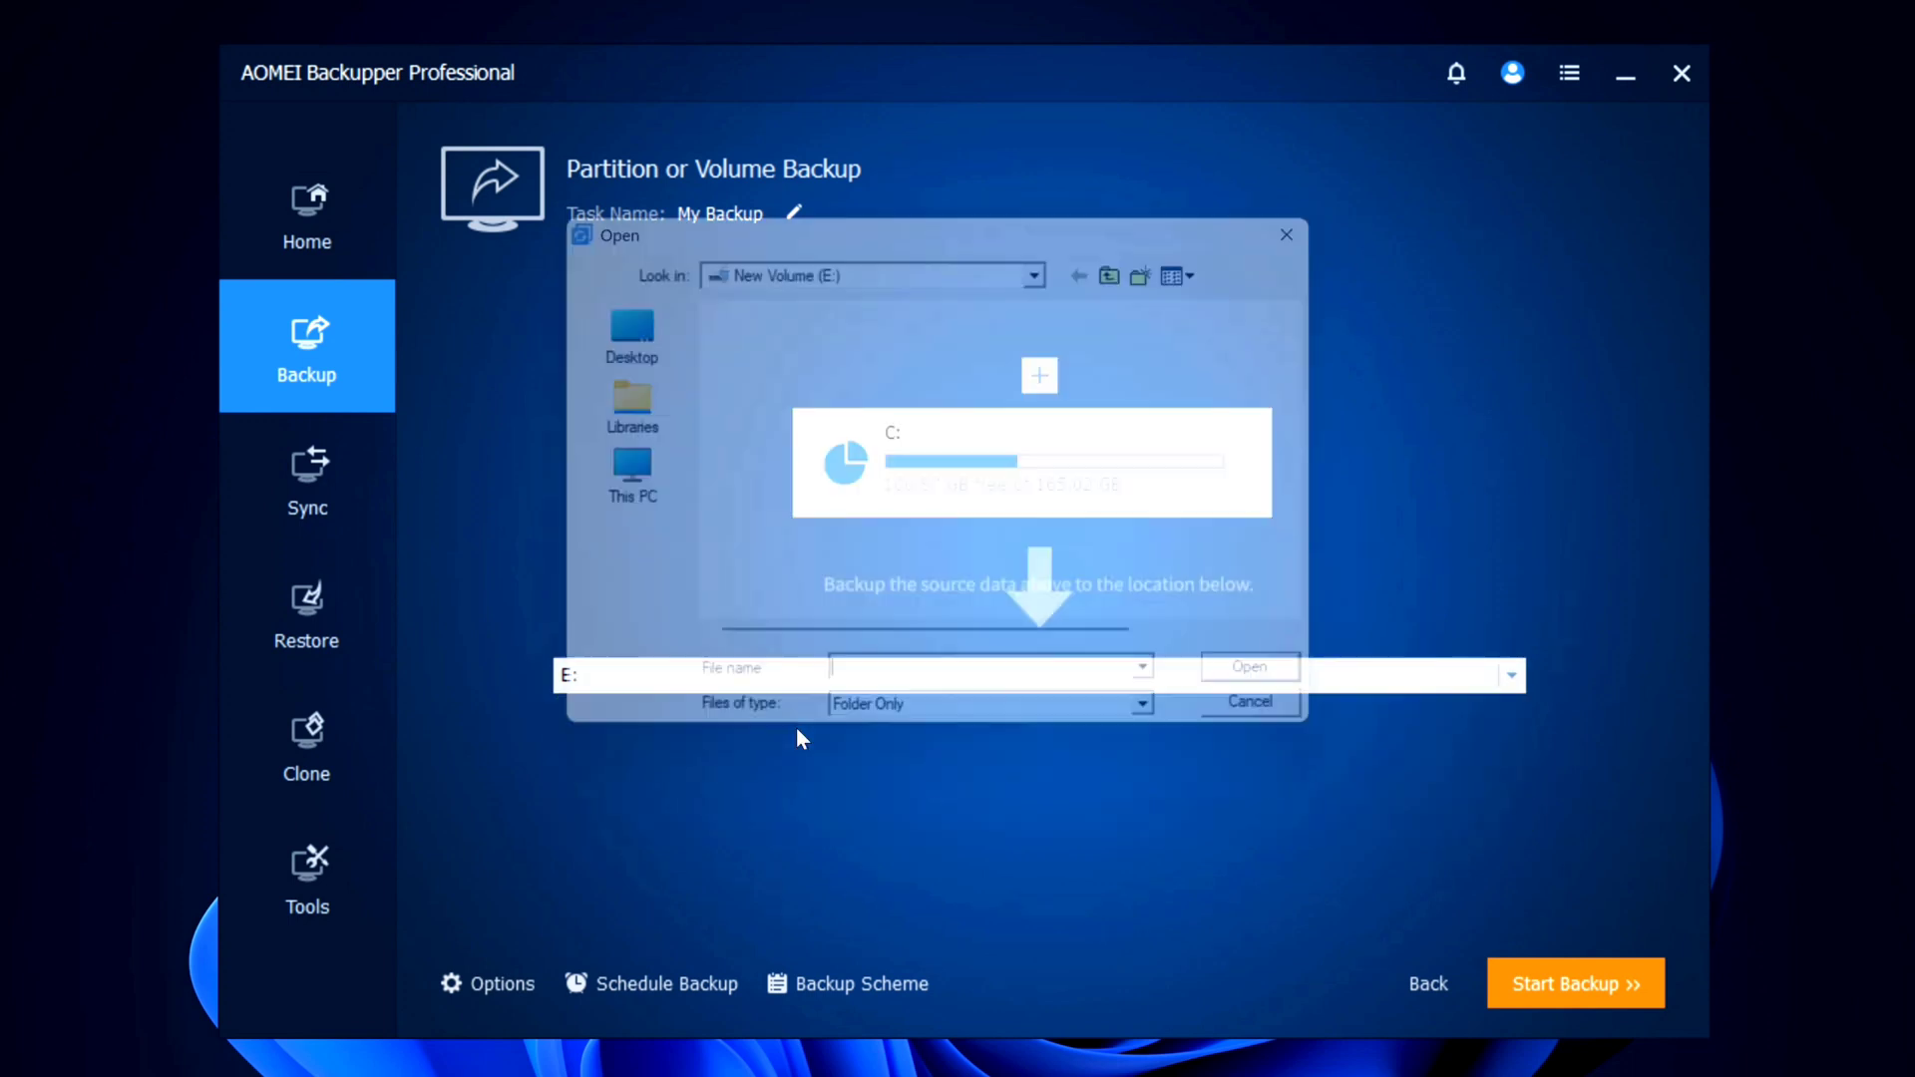
pyautogui.click(662, 496)
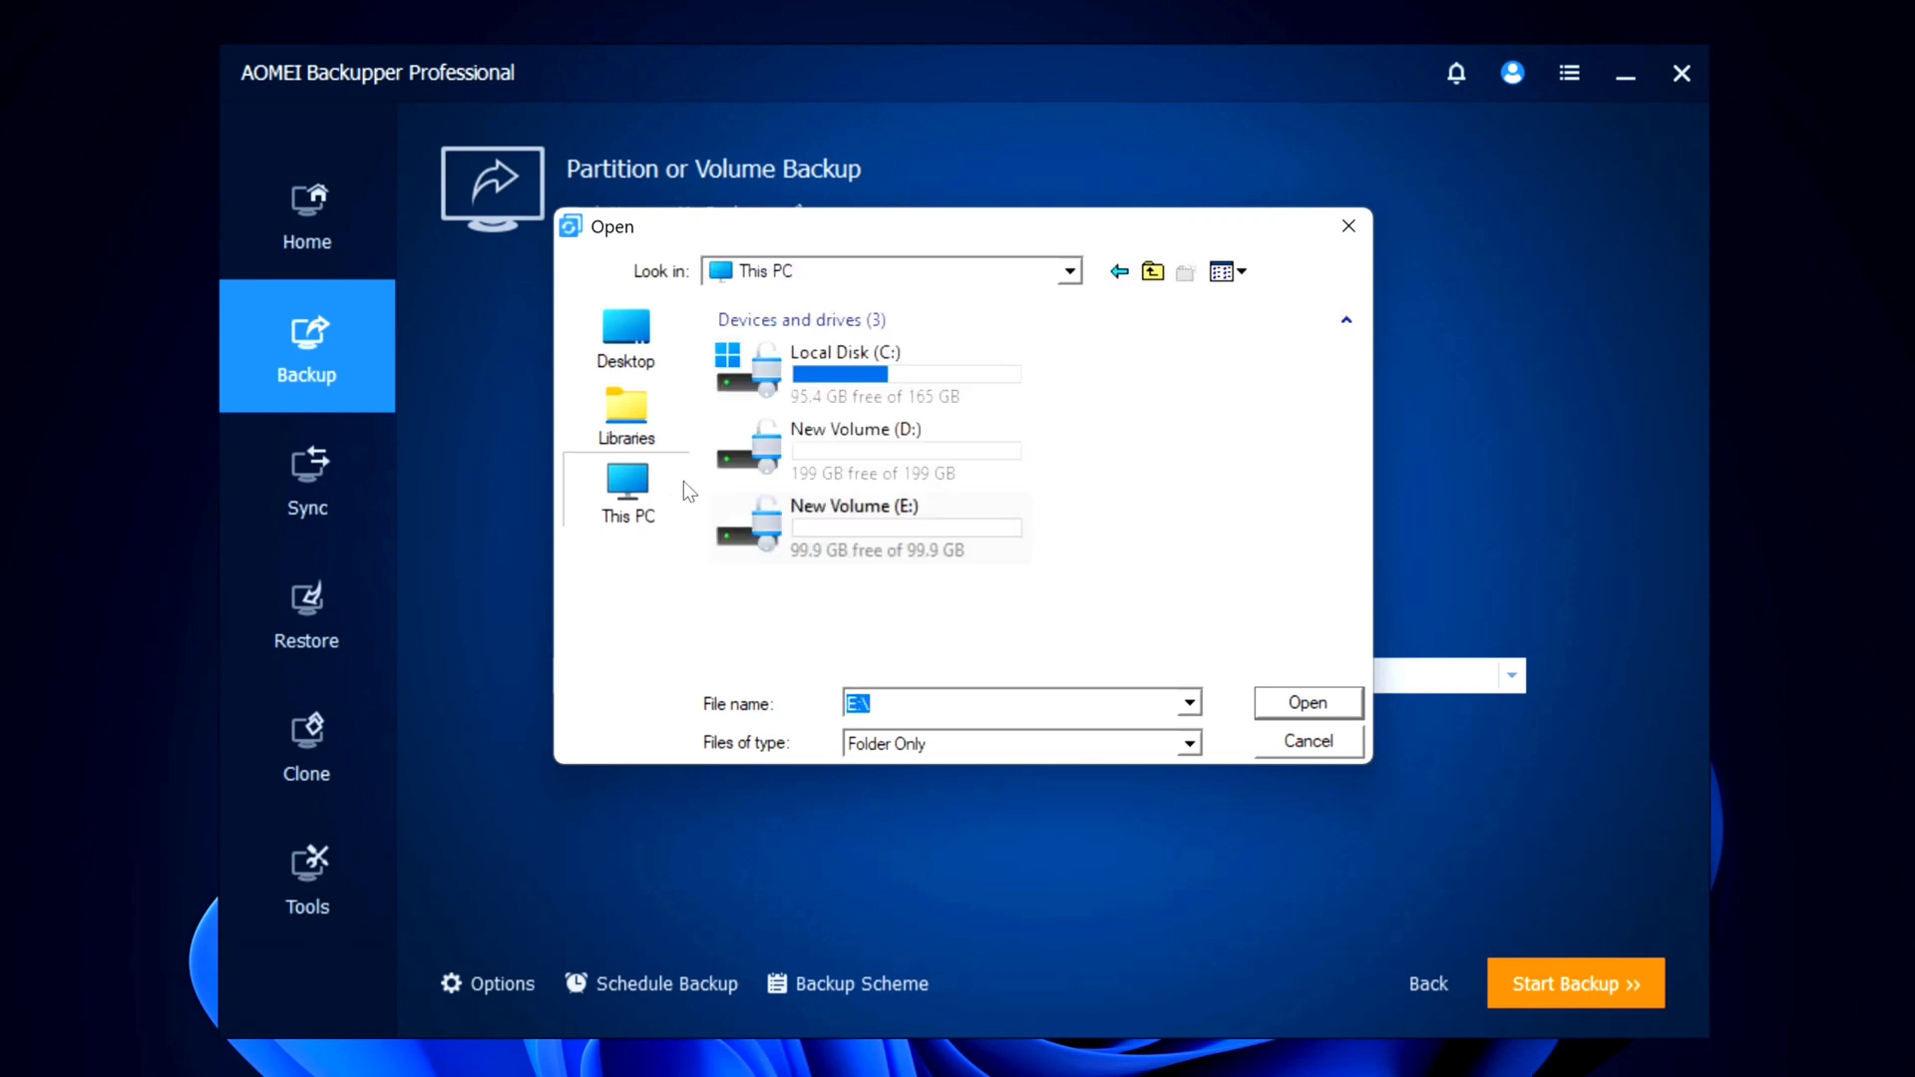
pyautogui.click(980, 519)
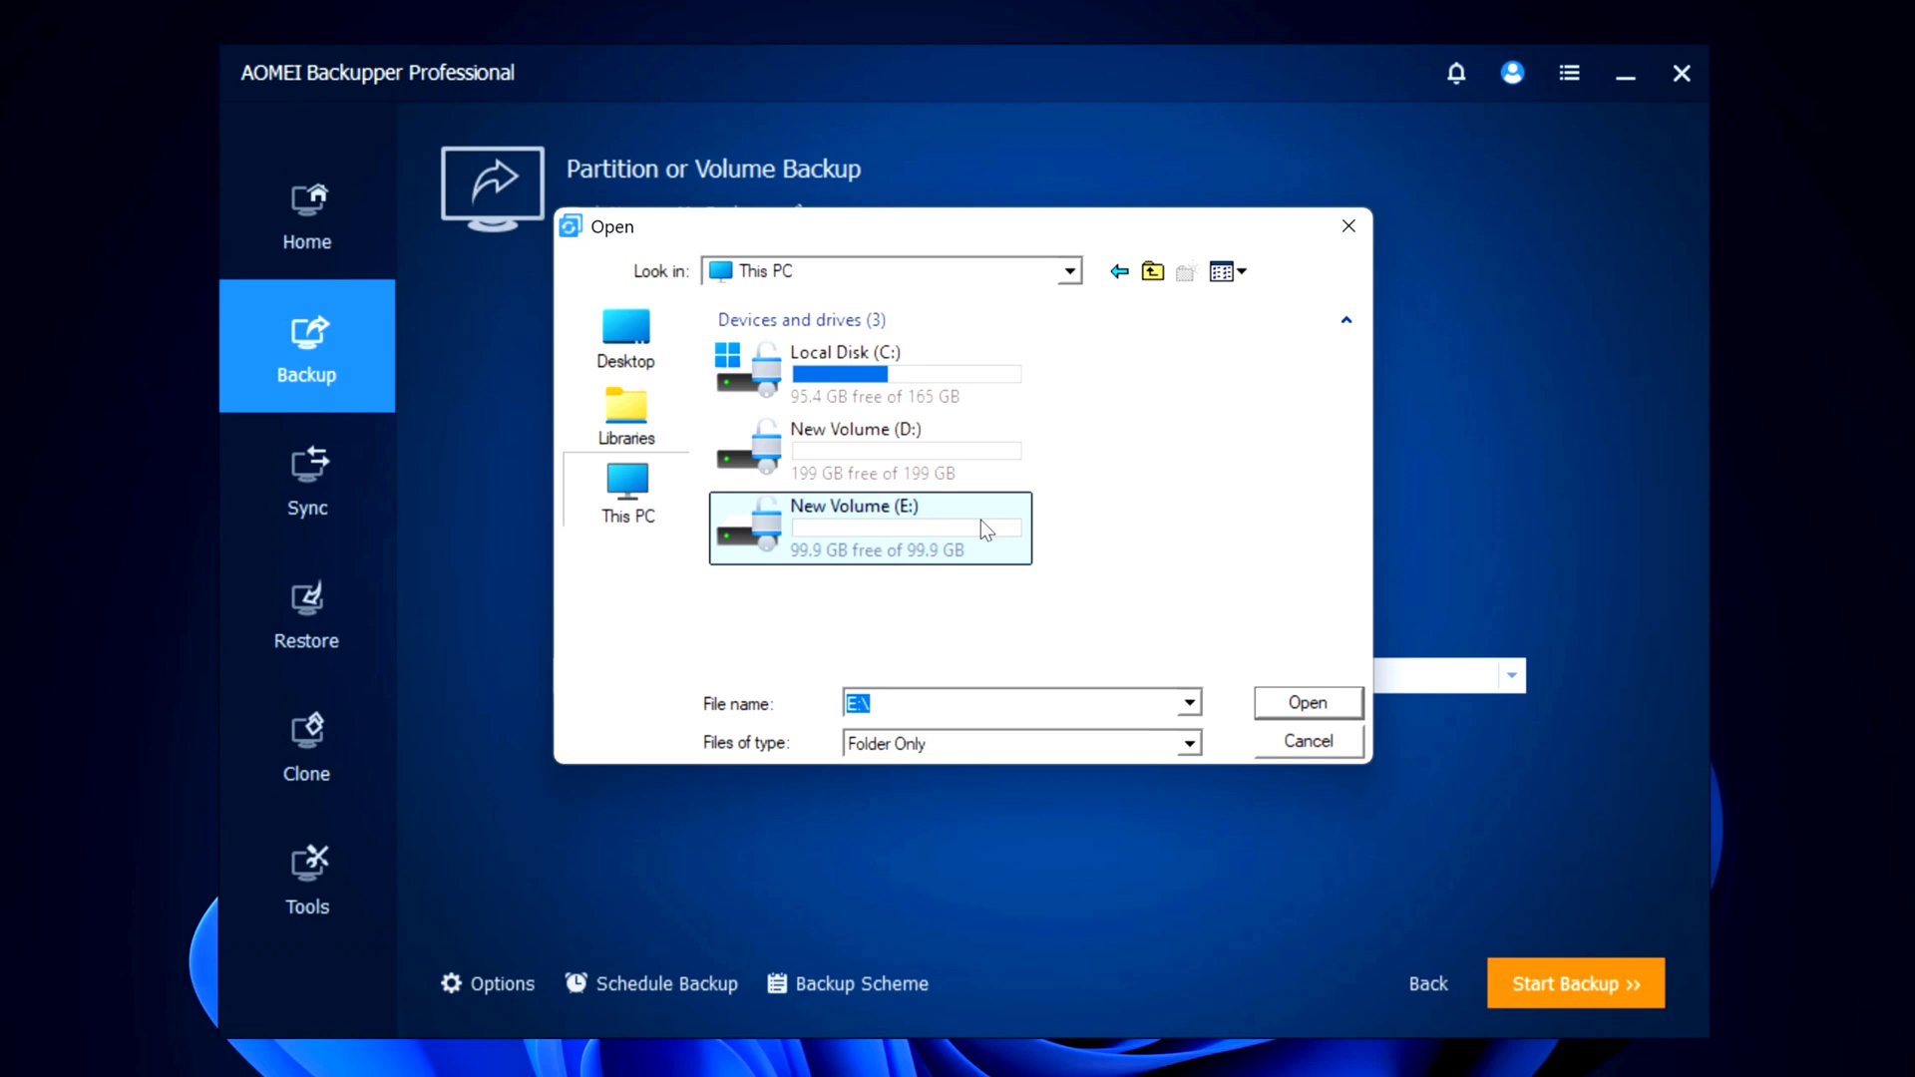
pyautogui.click(972, 456)
pyautogui.click(1296, 702)
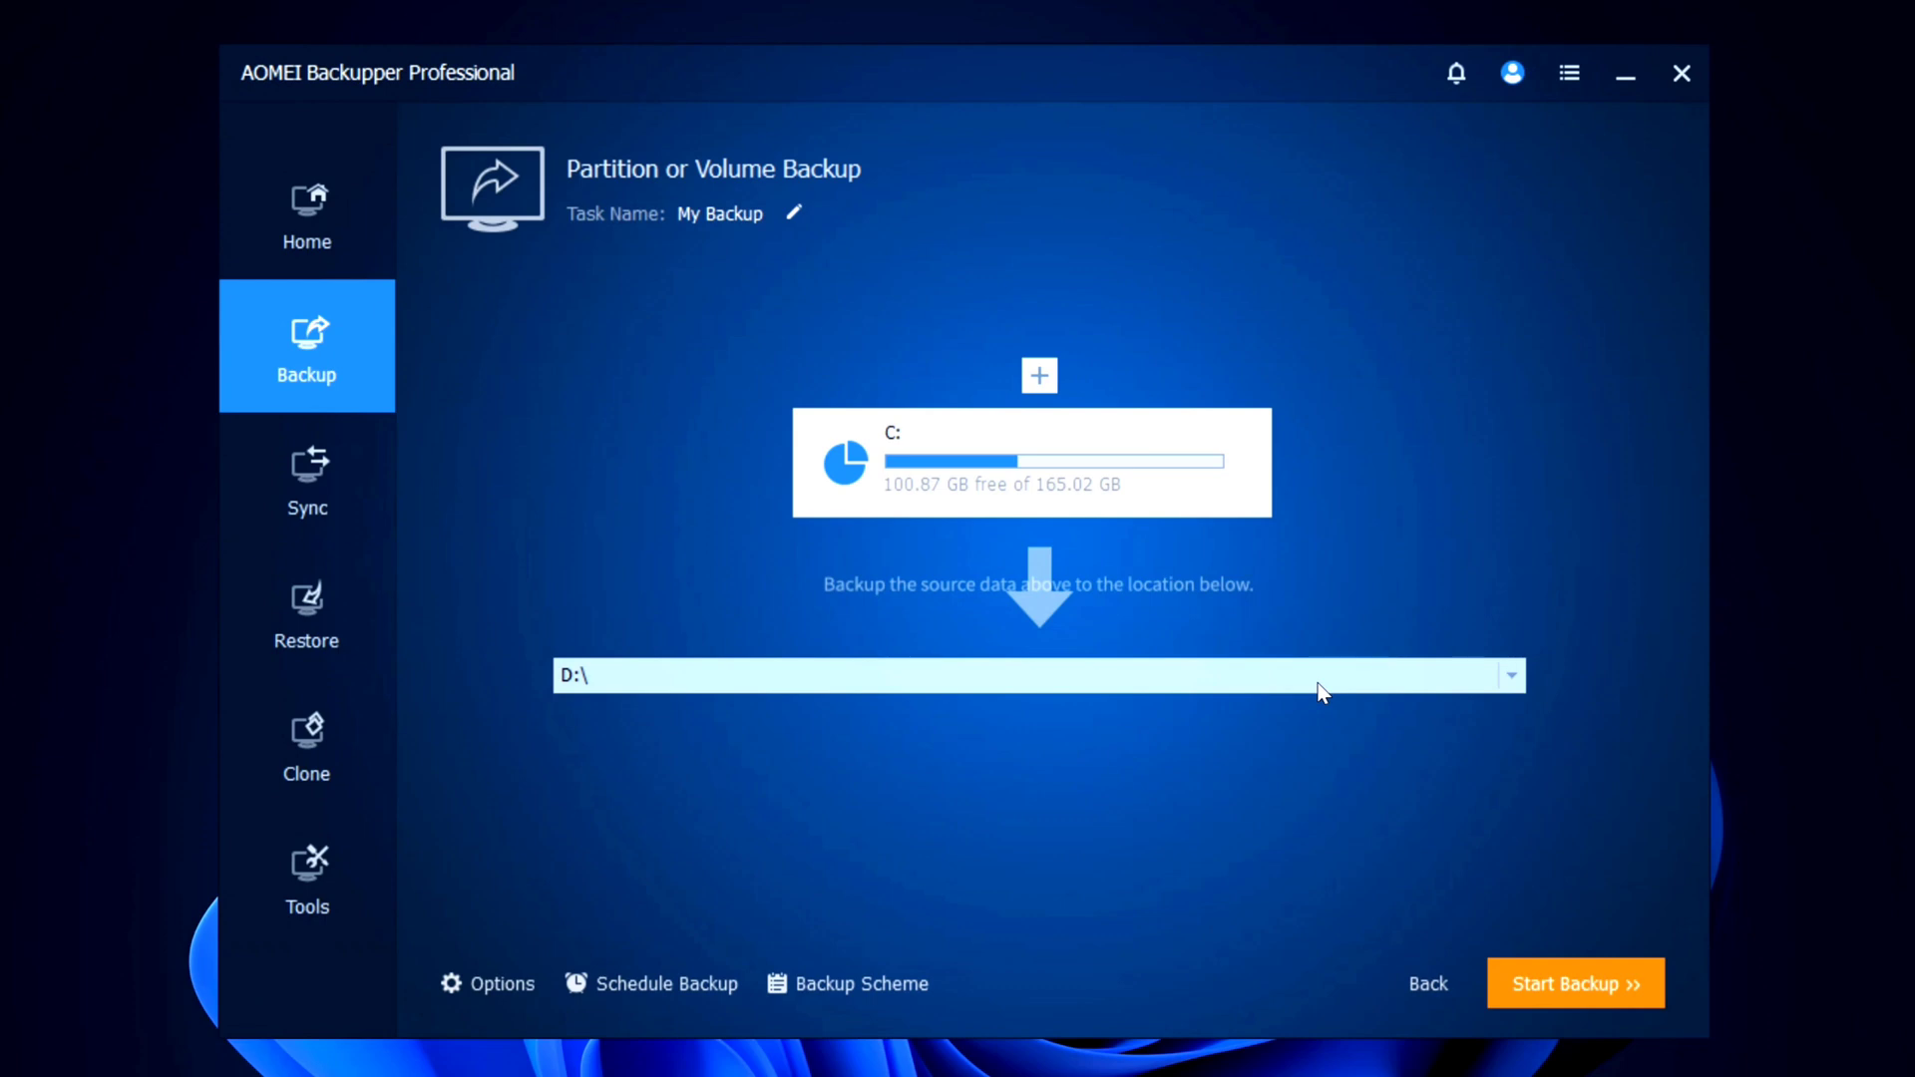
# Run the C: partition backup to D: through to completion.
pyautogui.click(1582, 984)
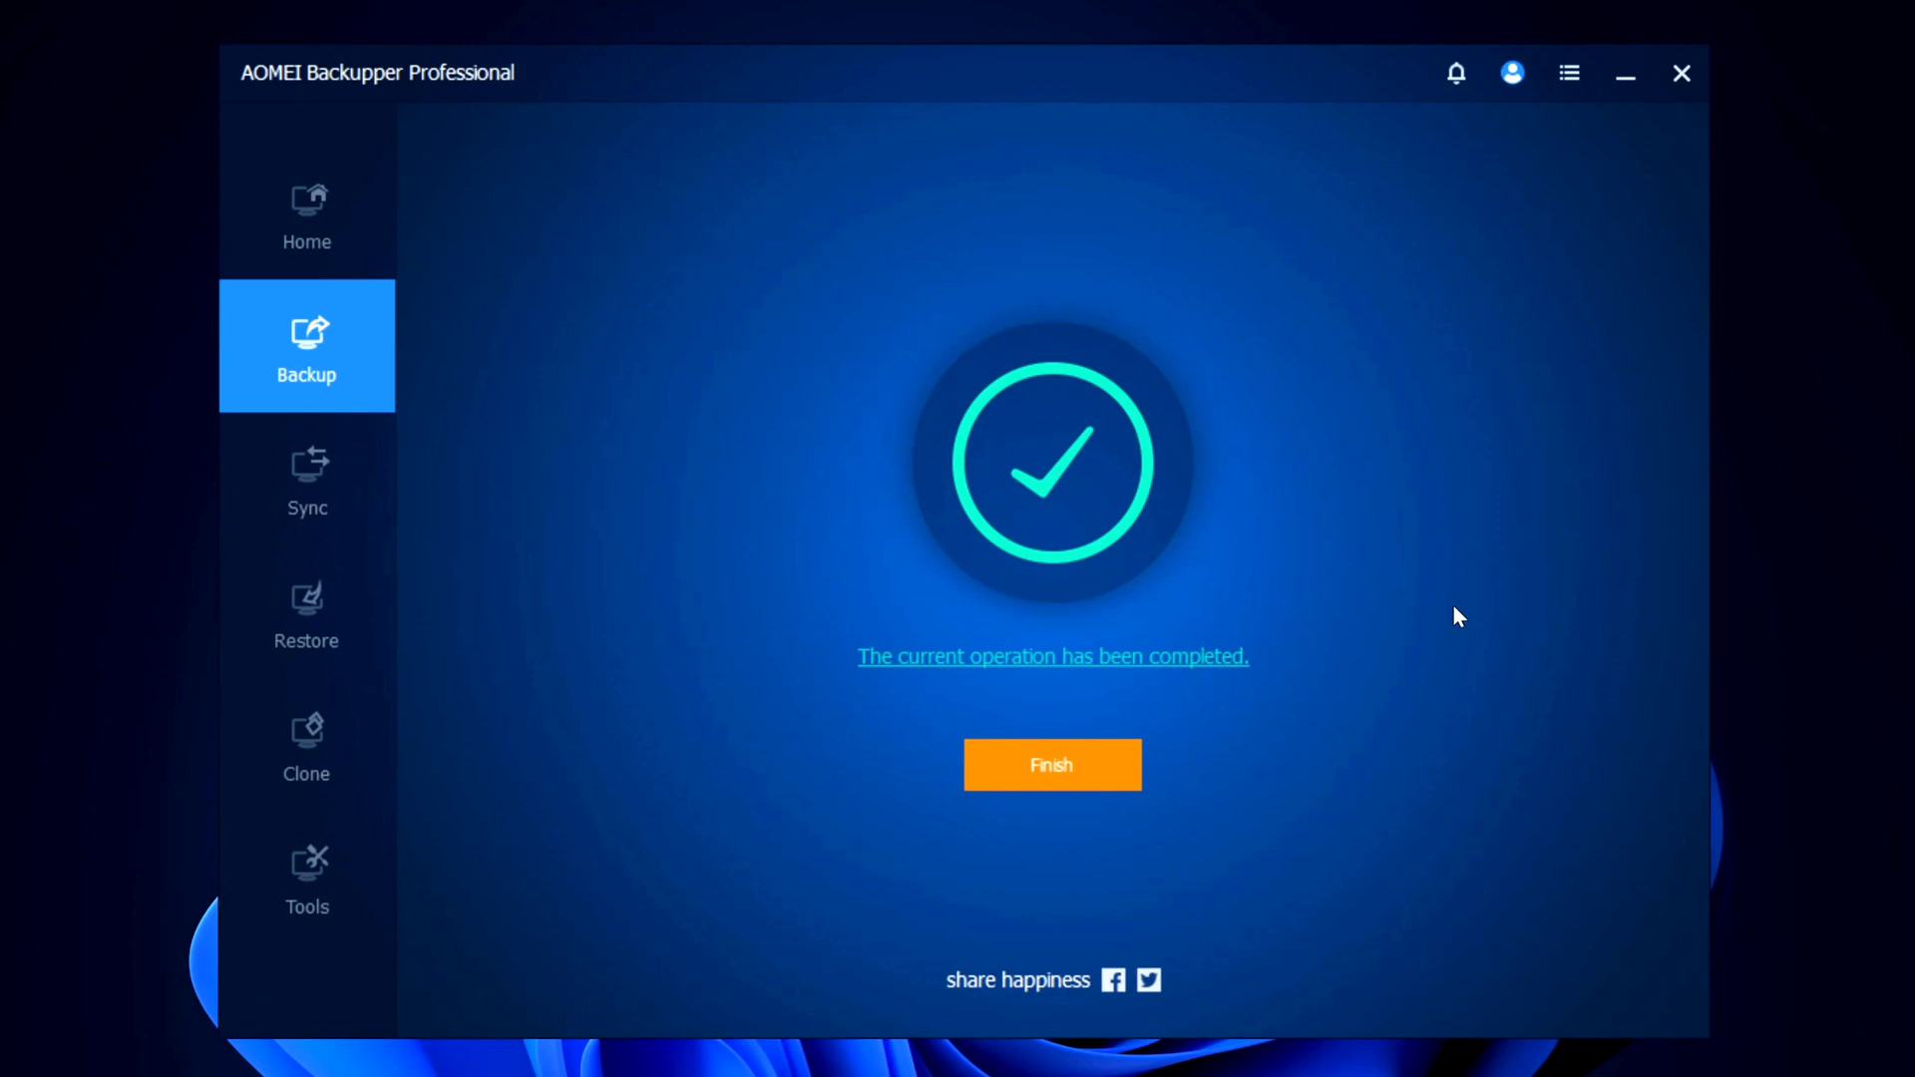
# Close the backup result and open drive D: in a maximized File Explorer window.
pyautogui.click(1016, 780)
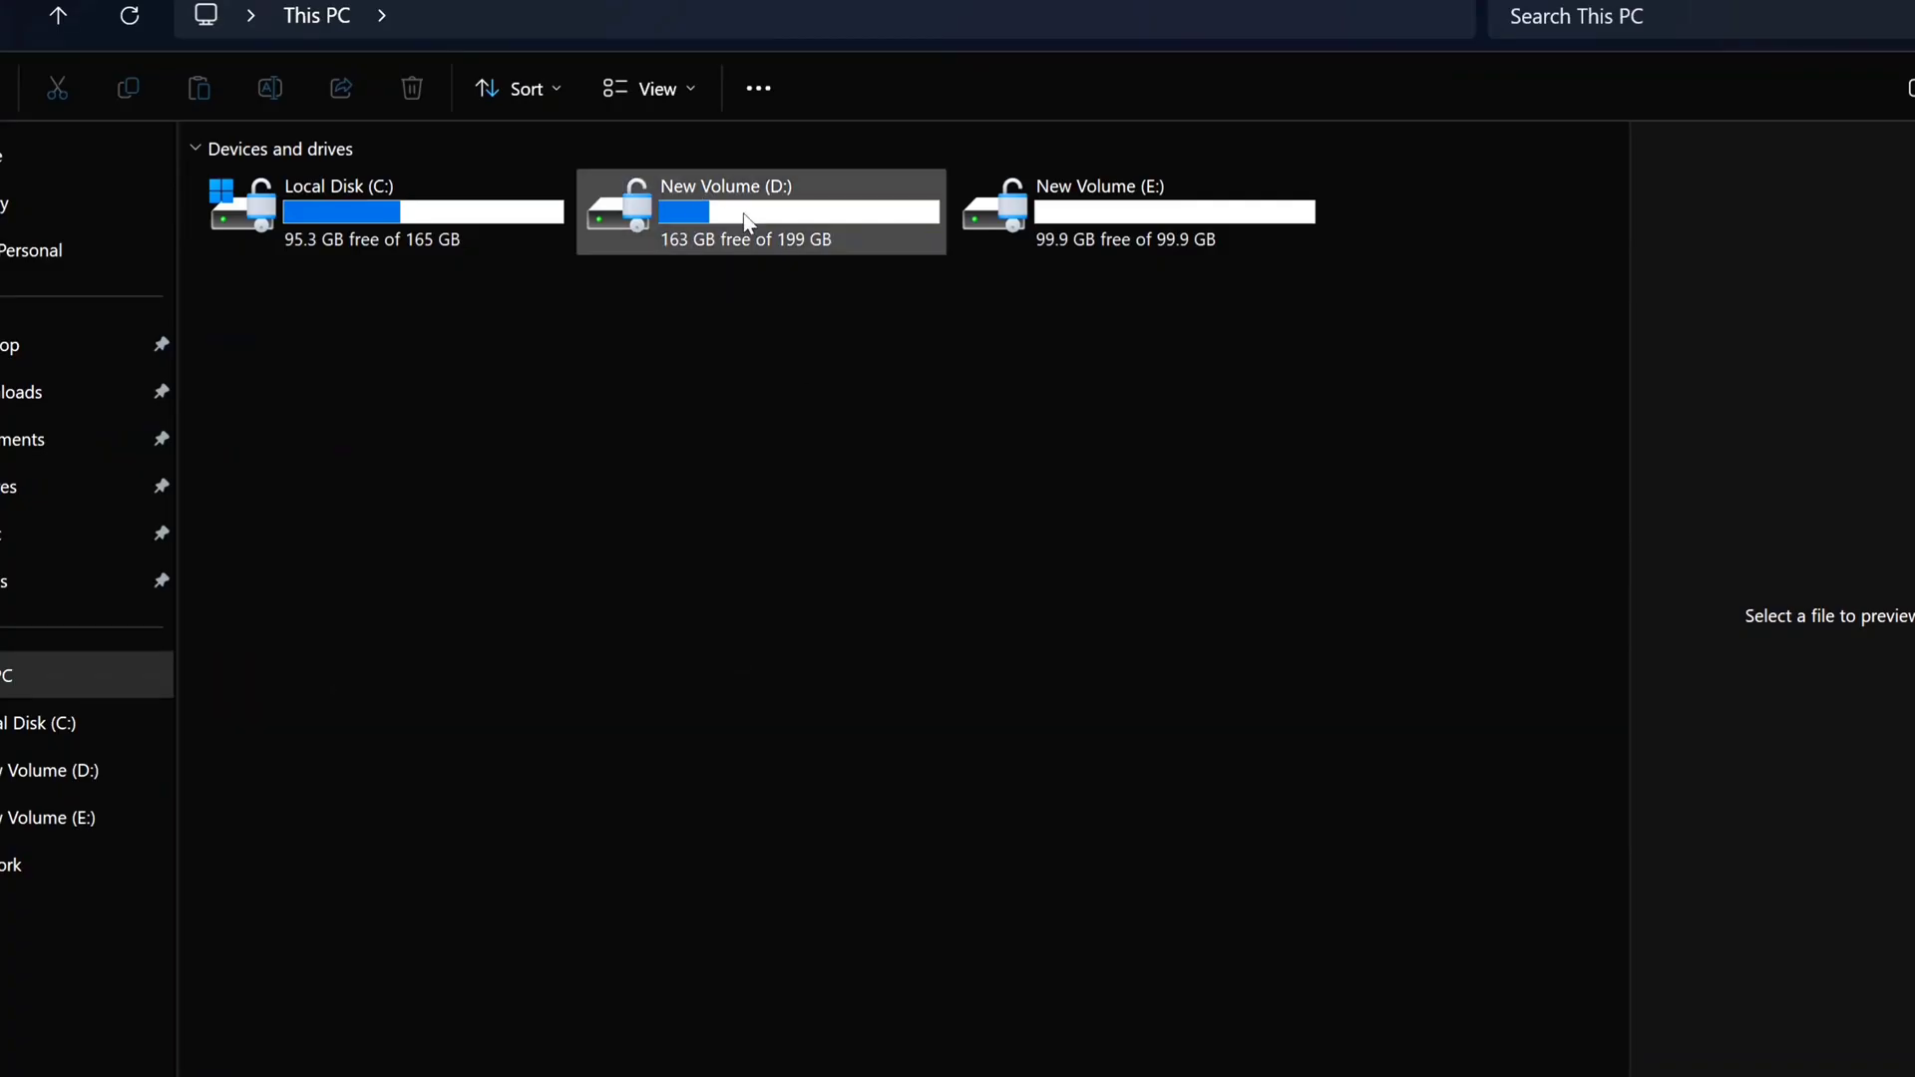
pyautogui.doubleClick(748, 221)
pyautogui.doubleClick(654, 194)
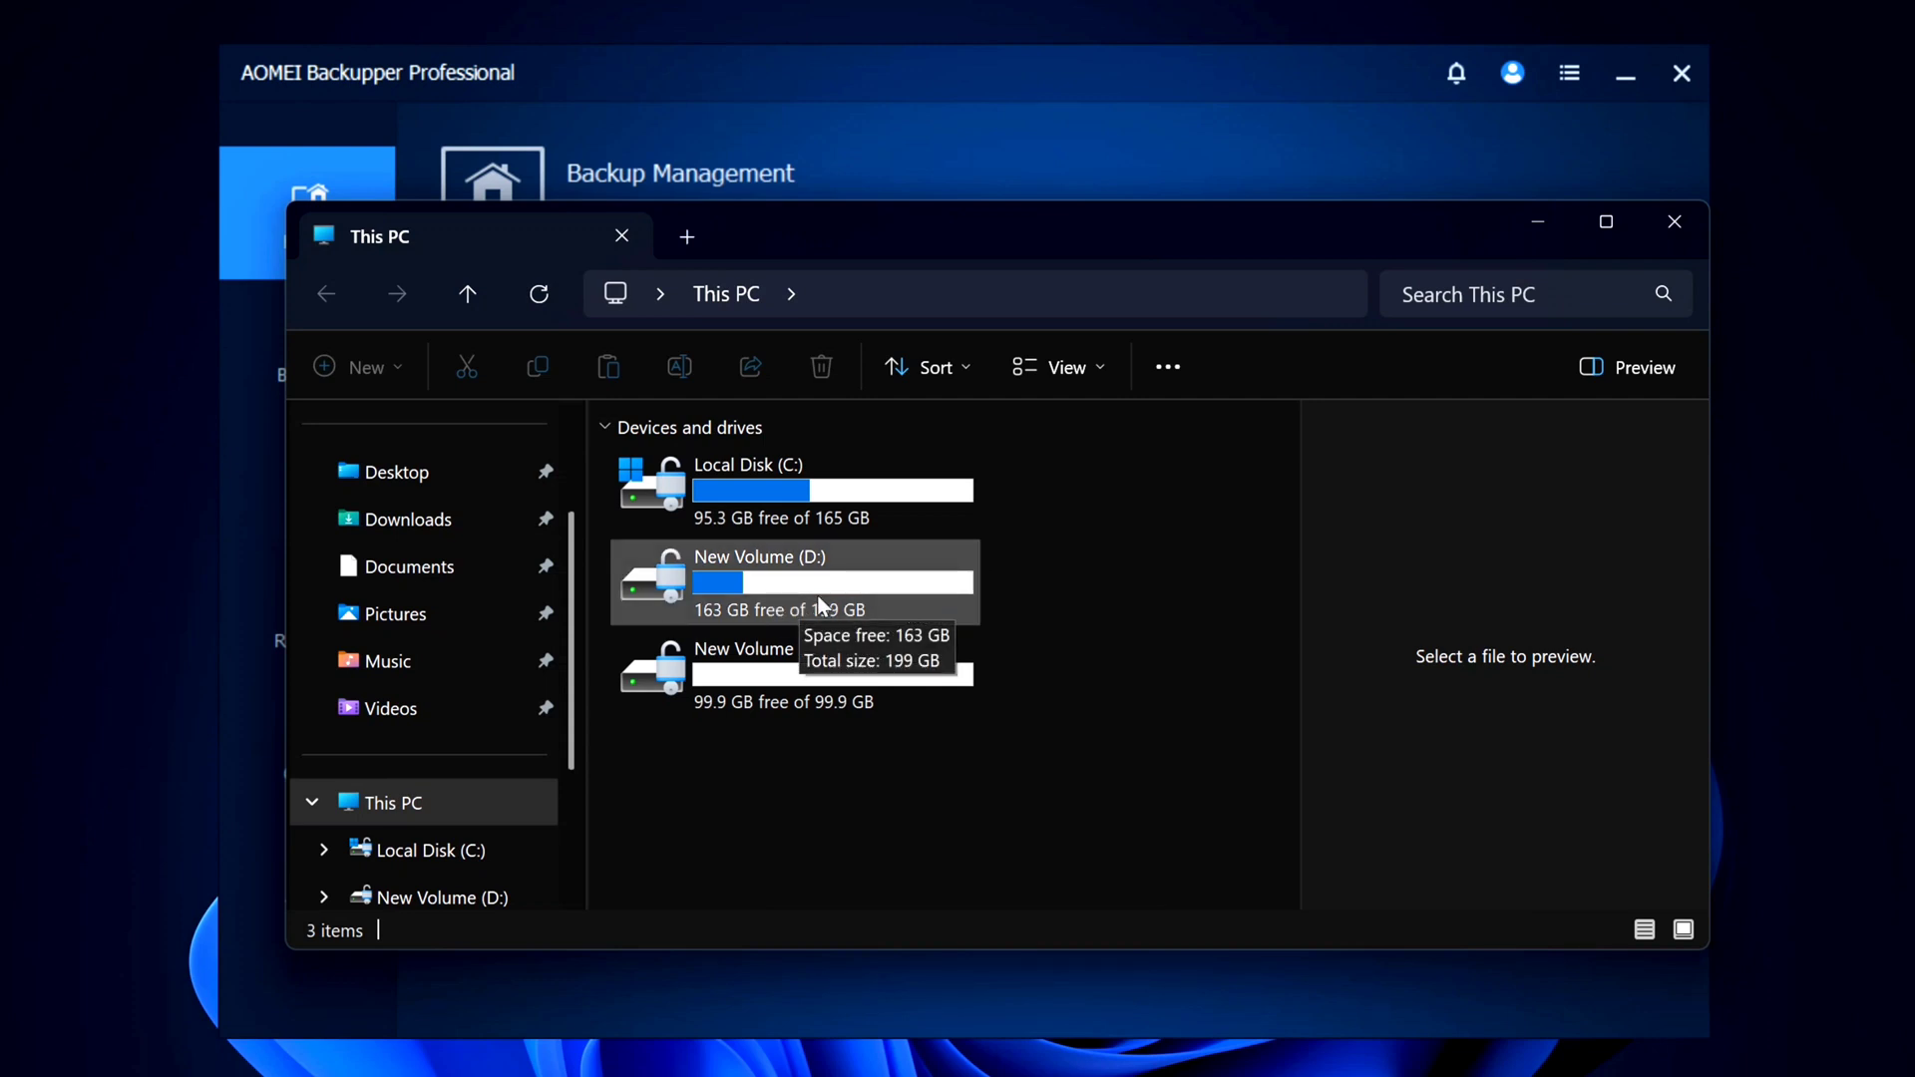
pyautogui.doubleClick(773, 249)
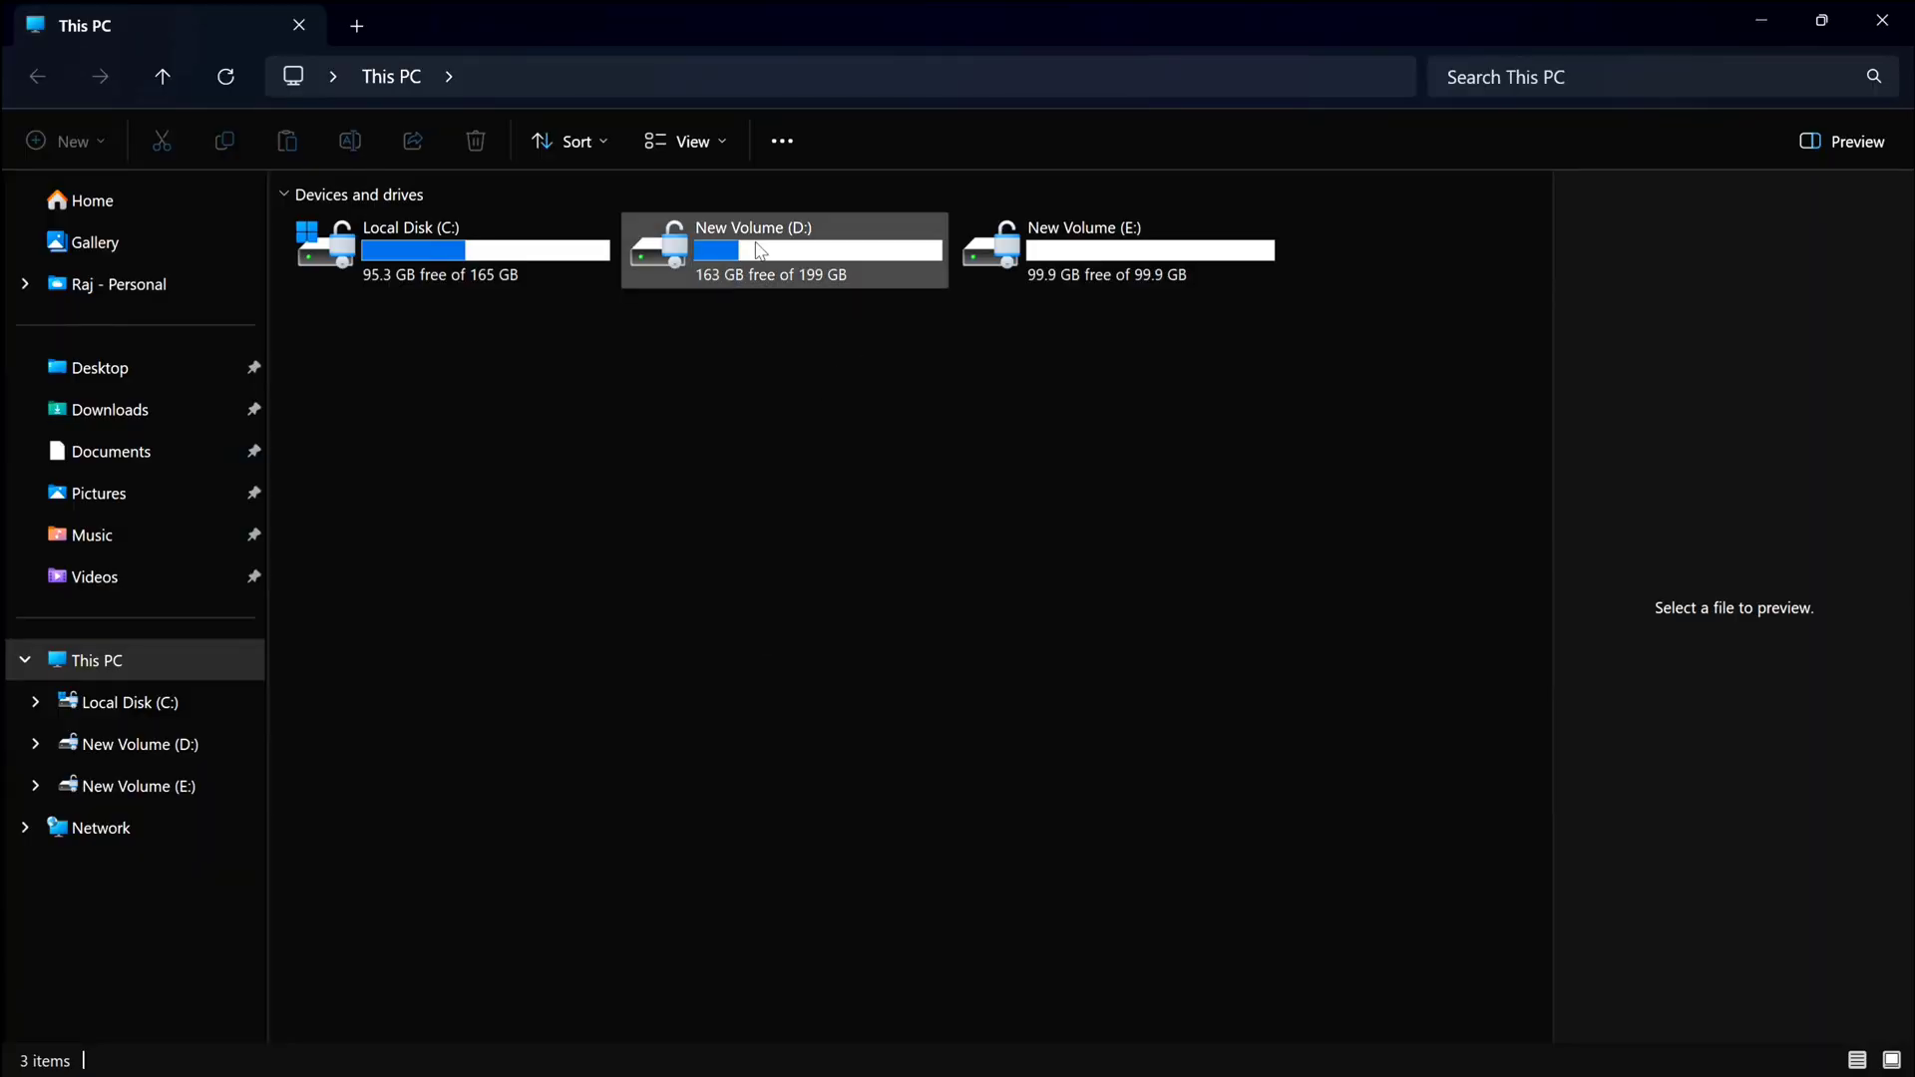
pyautogui.doubleClick(772, 257)
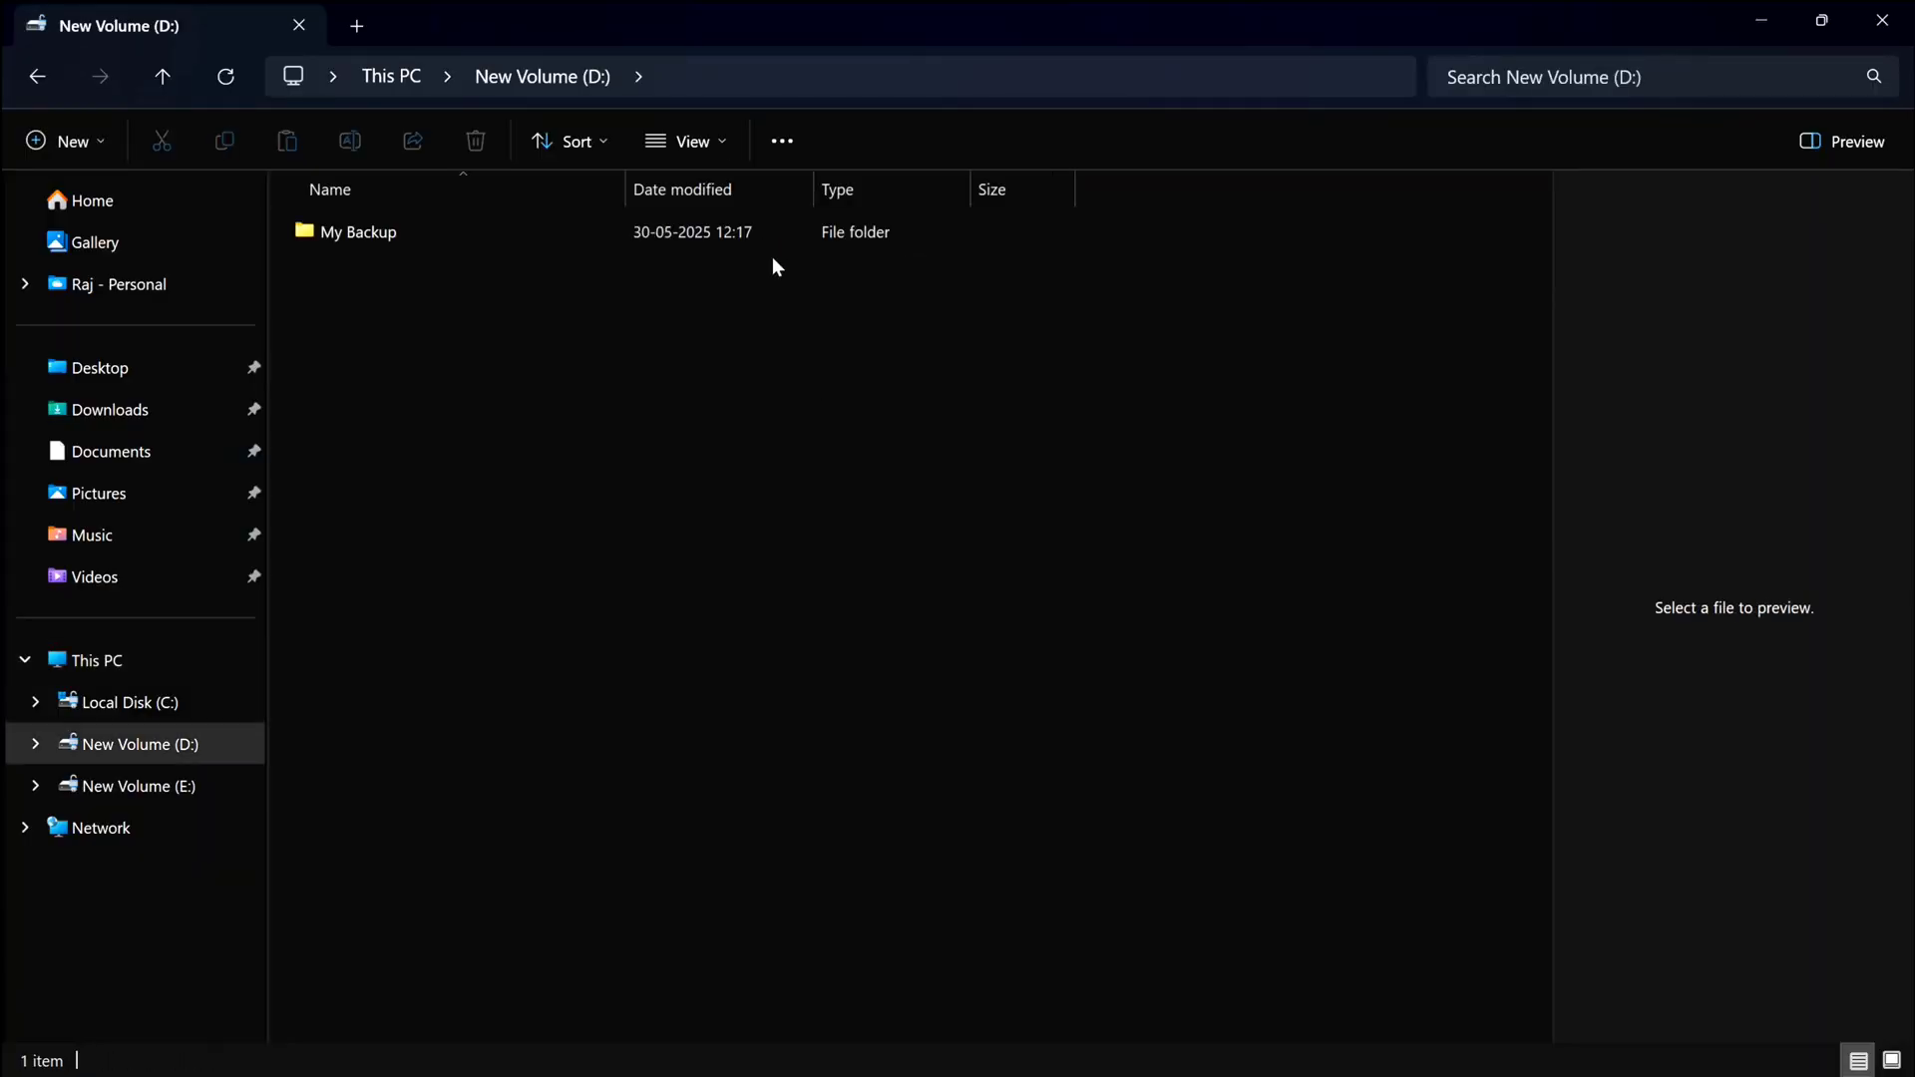
# Open the My Backup folder and check the image's 36.5 GB size in Properties.
pyautogui.doubleClick(690, 236)
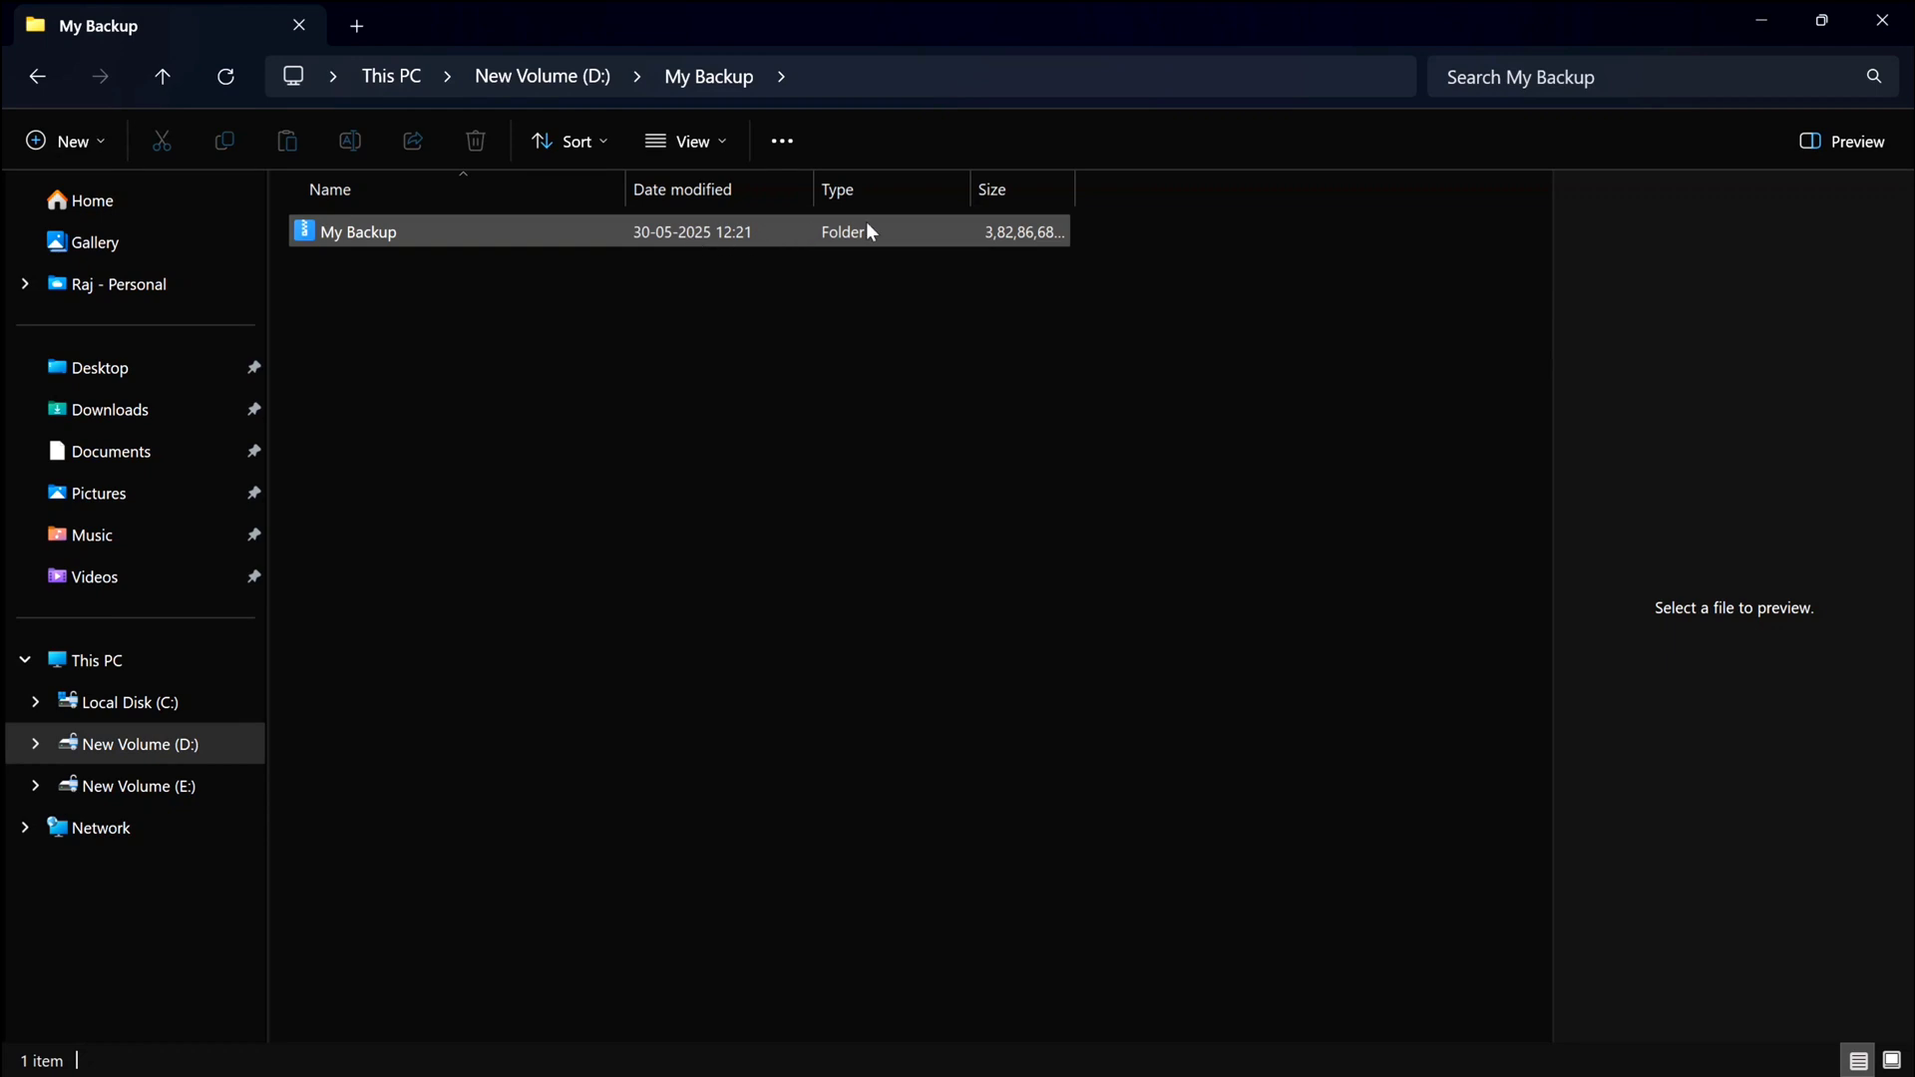
pyautogui.rightClick(904, 234)
pyautogui.click(1049, 453)
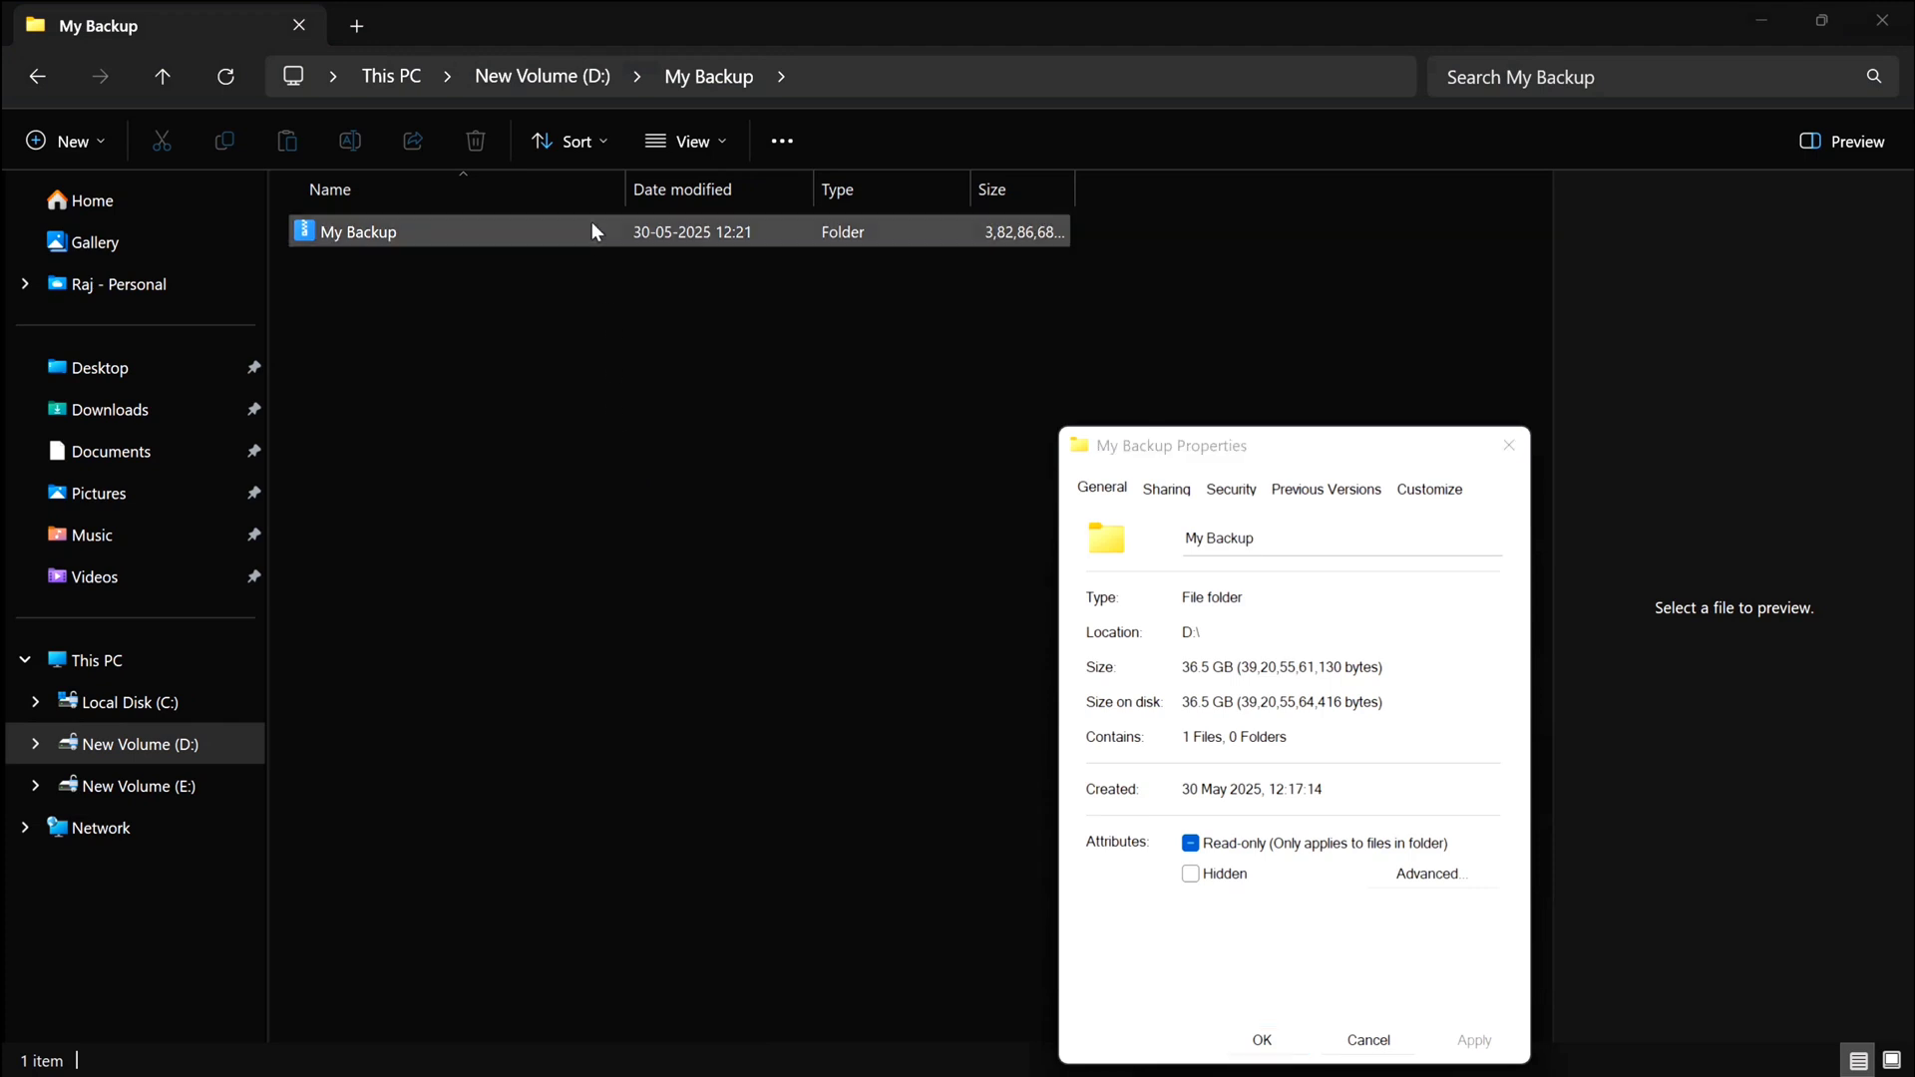
# Open the backup image and browse the C: partition files stored inside it.
pyautogui.click(618, 225)
pyautogui.doubleClick(620, 228)
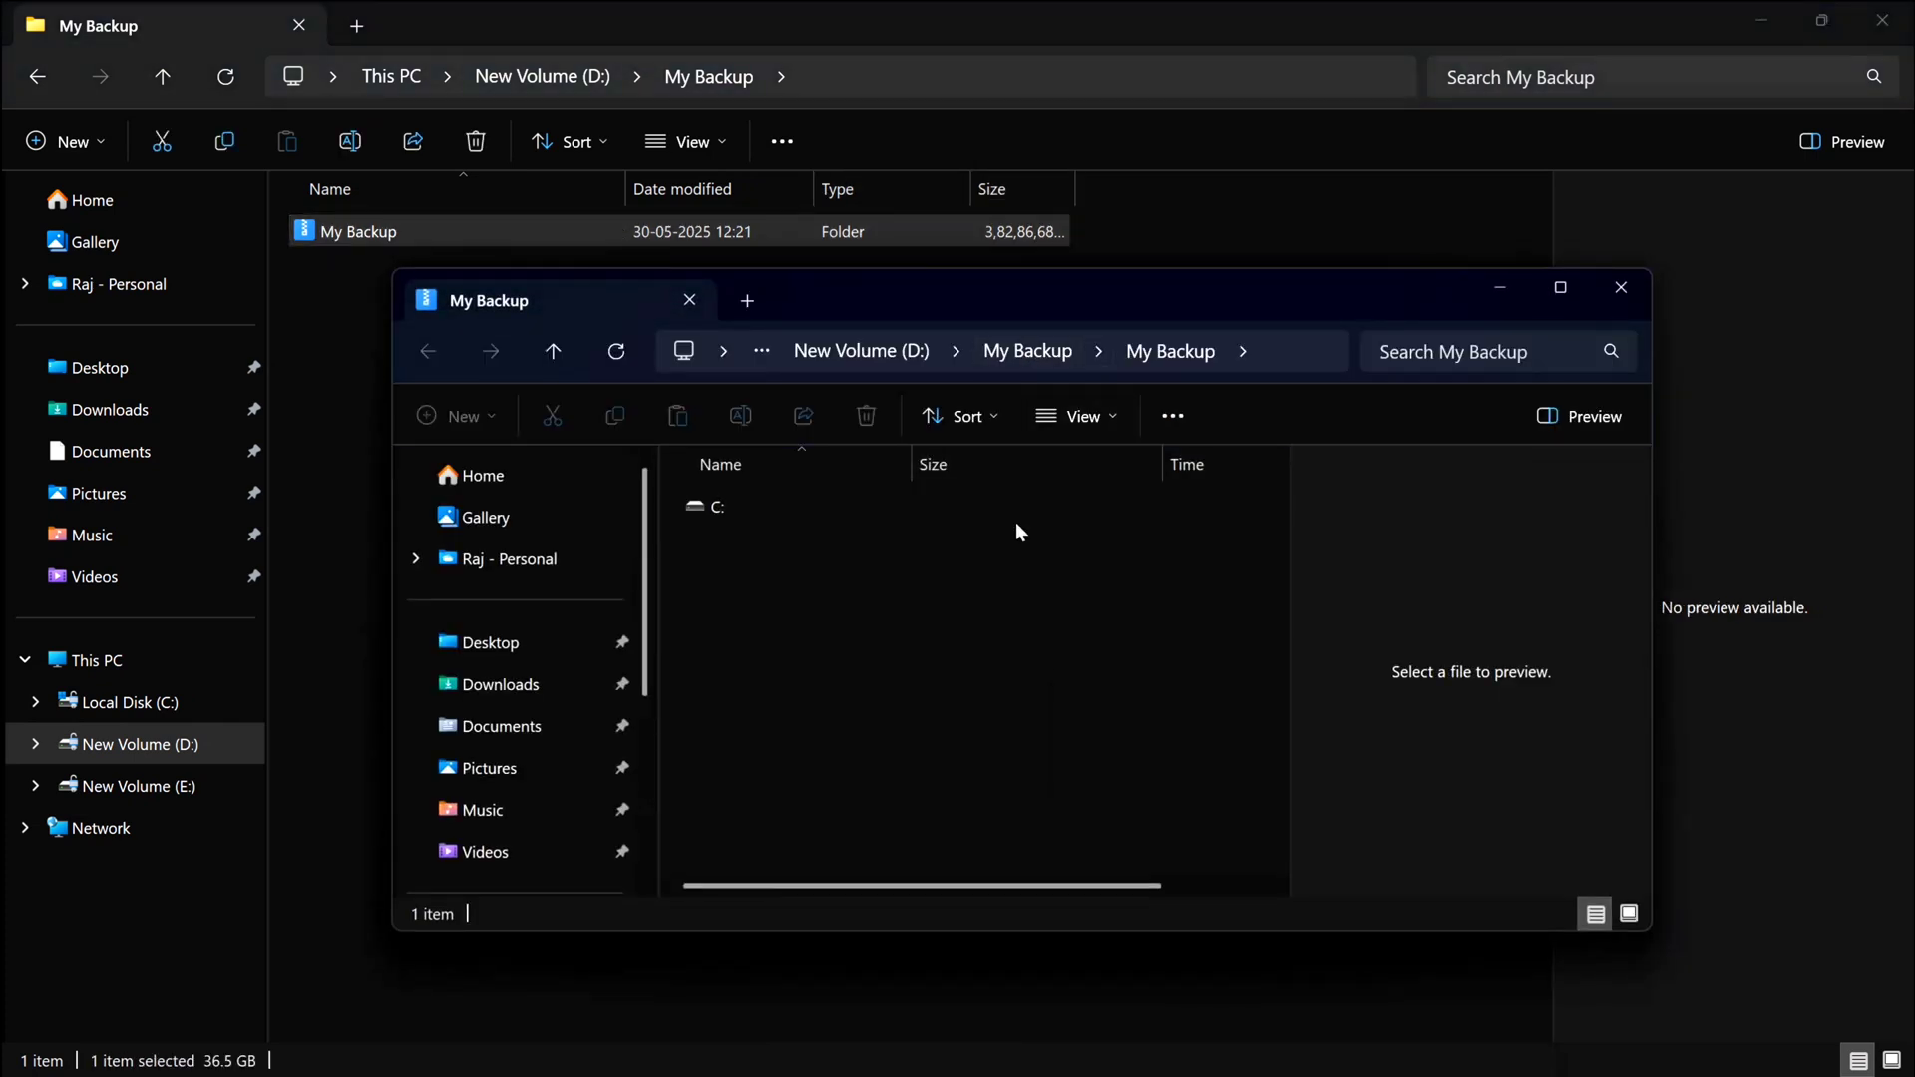
pyautogui.doubleClick(736, 507)
pyautogui.scroll(-4, 980, 627)
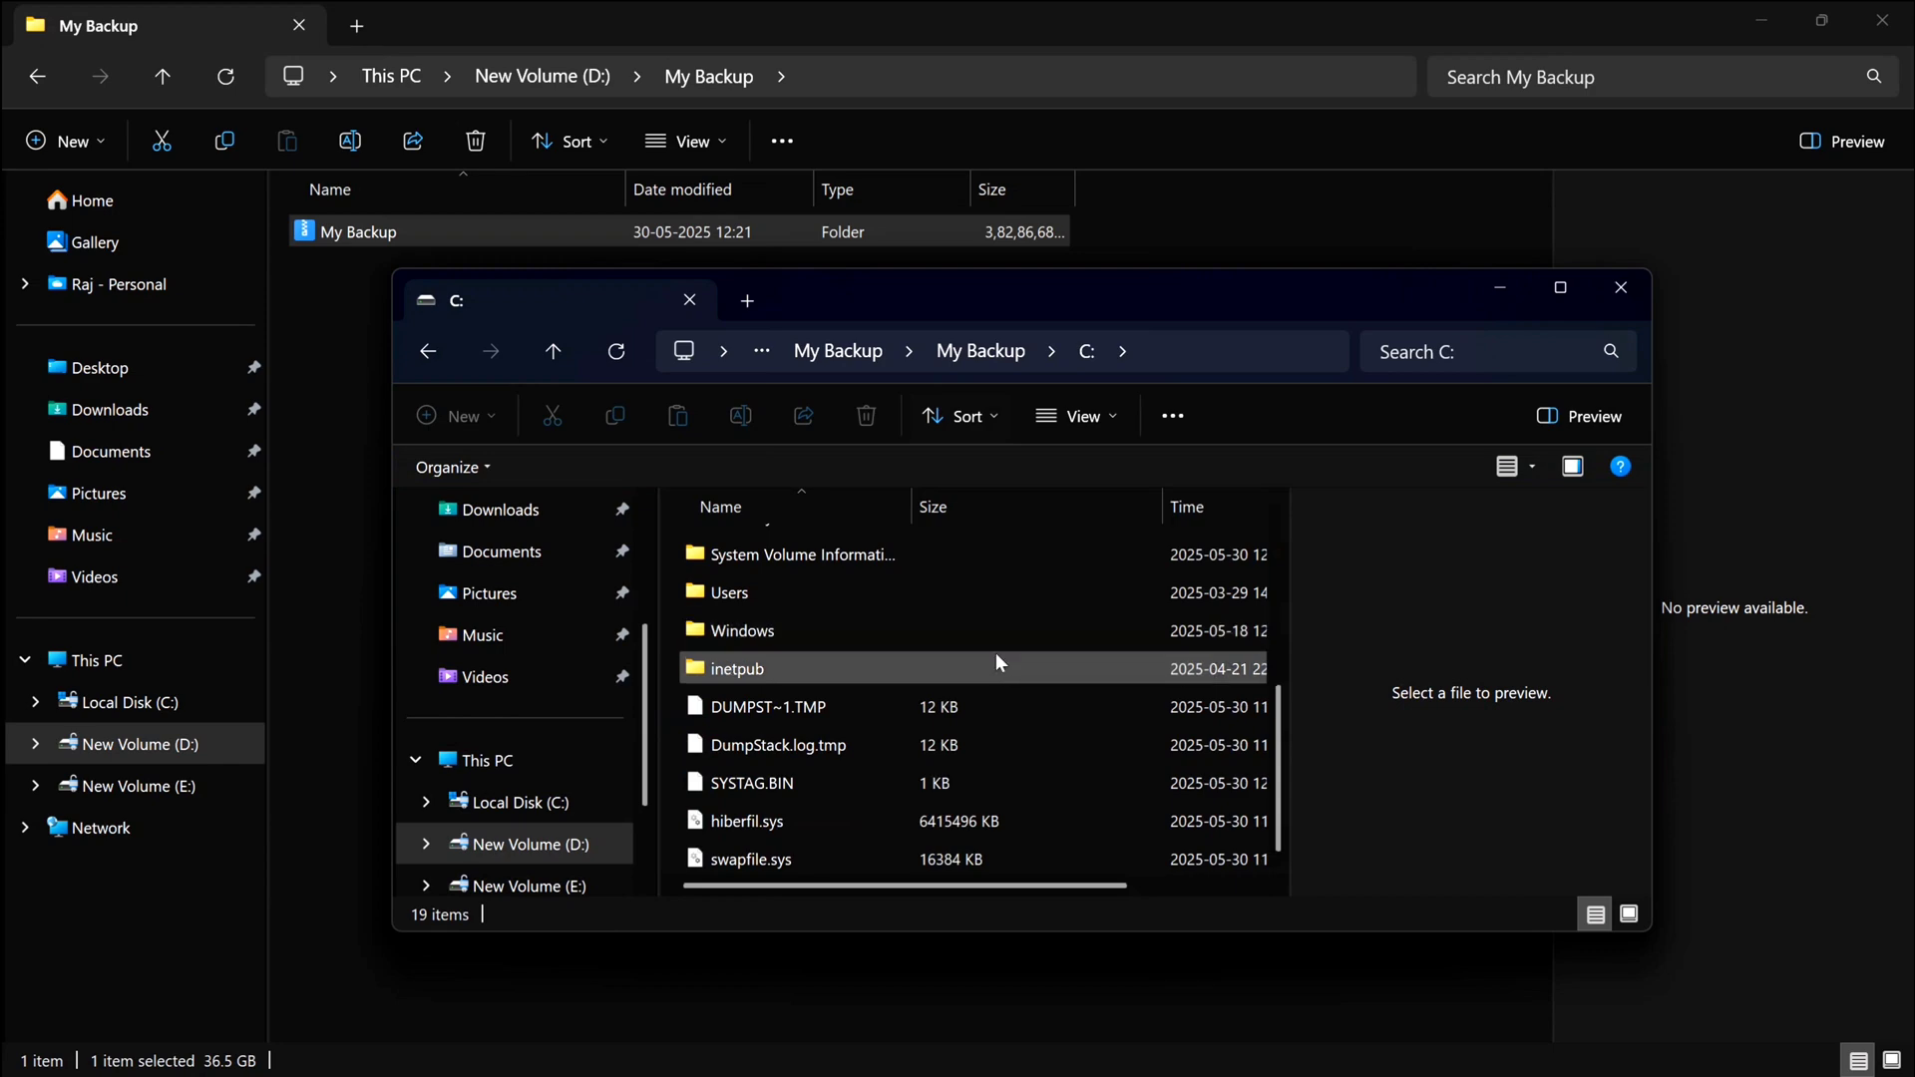
pyautogui.scroll(4, 995, 653)
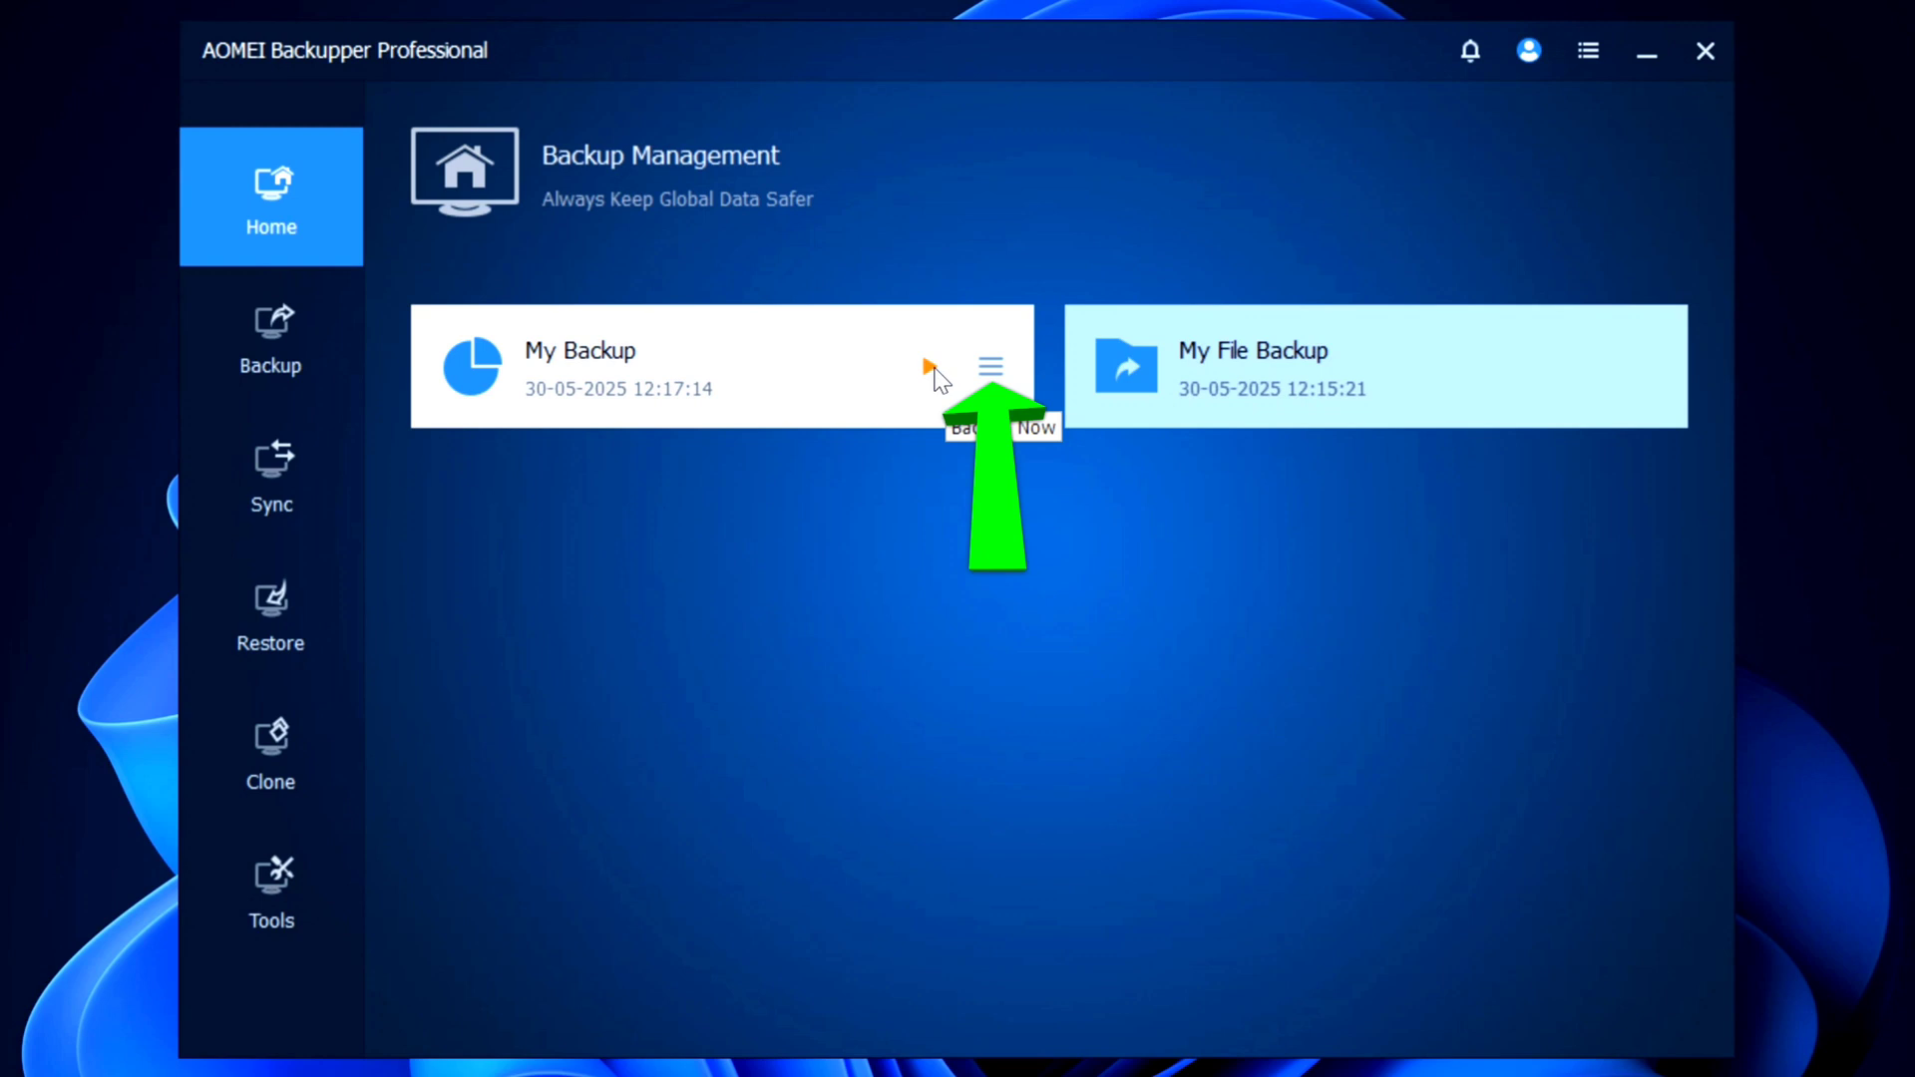
# Open the Schedule settings for My Backup and enable scheduled backups.
pyautogui.click(992, 369)
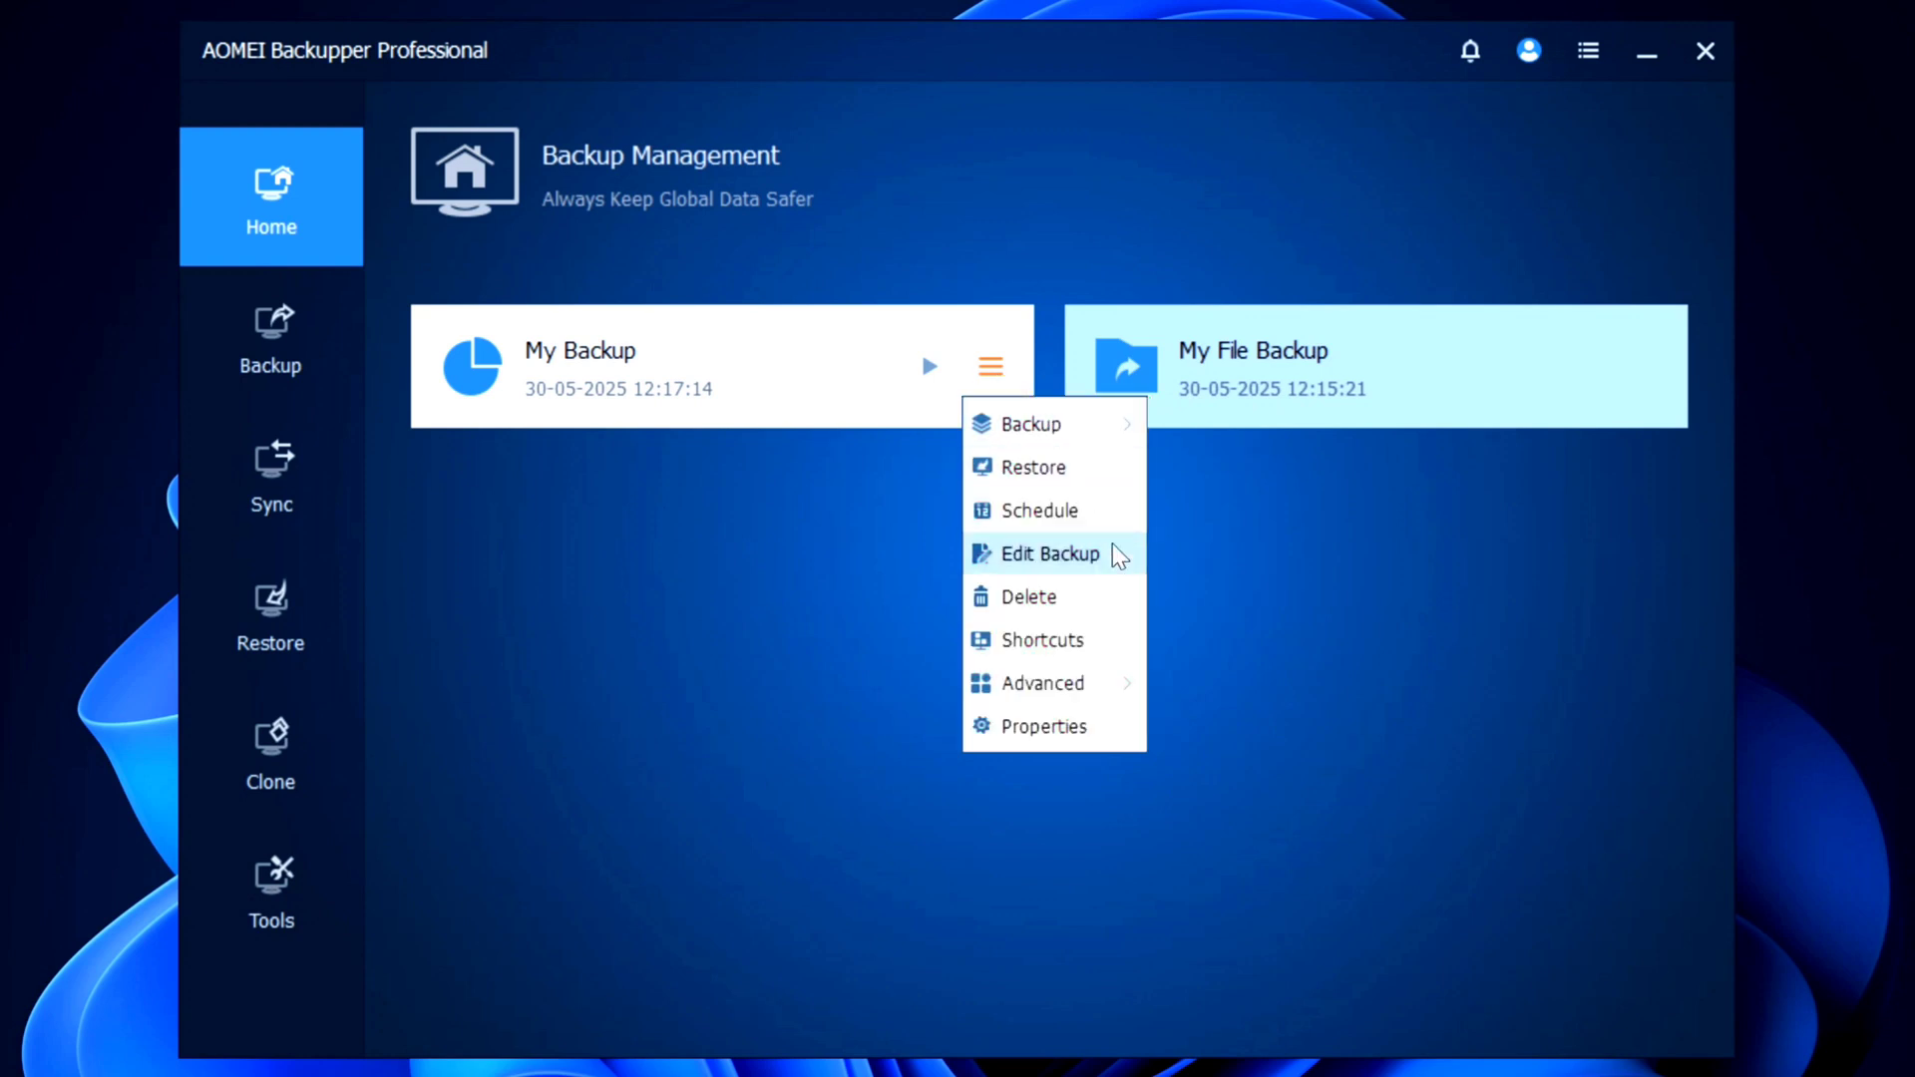
pyautogui.moveTo(1102, 693)
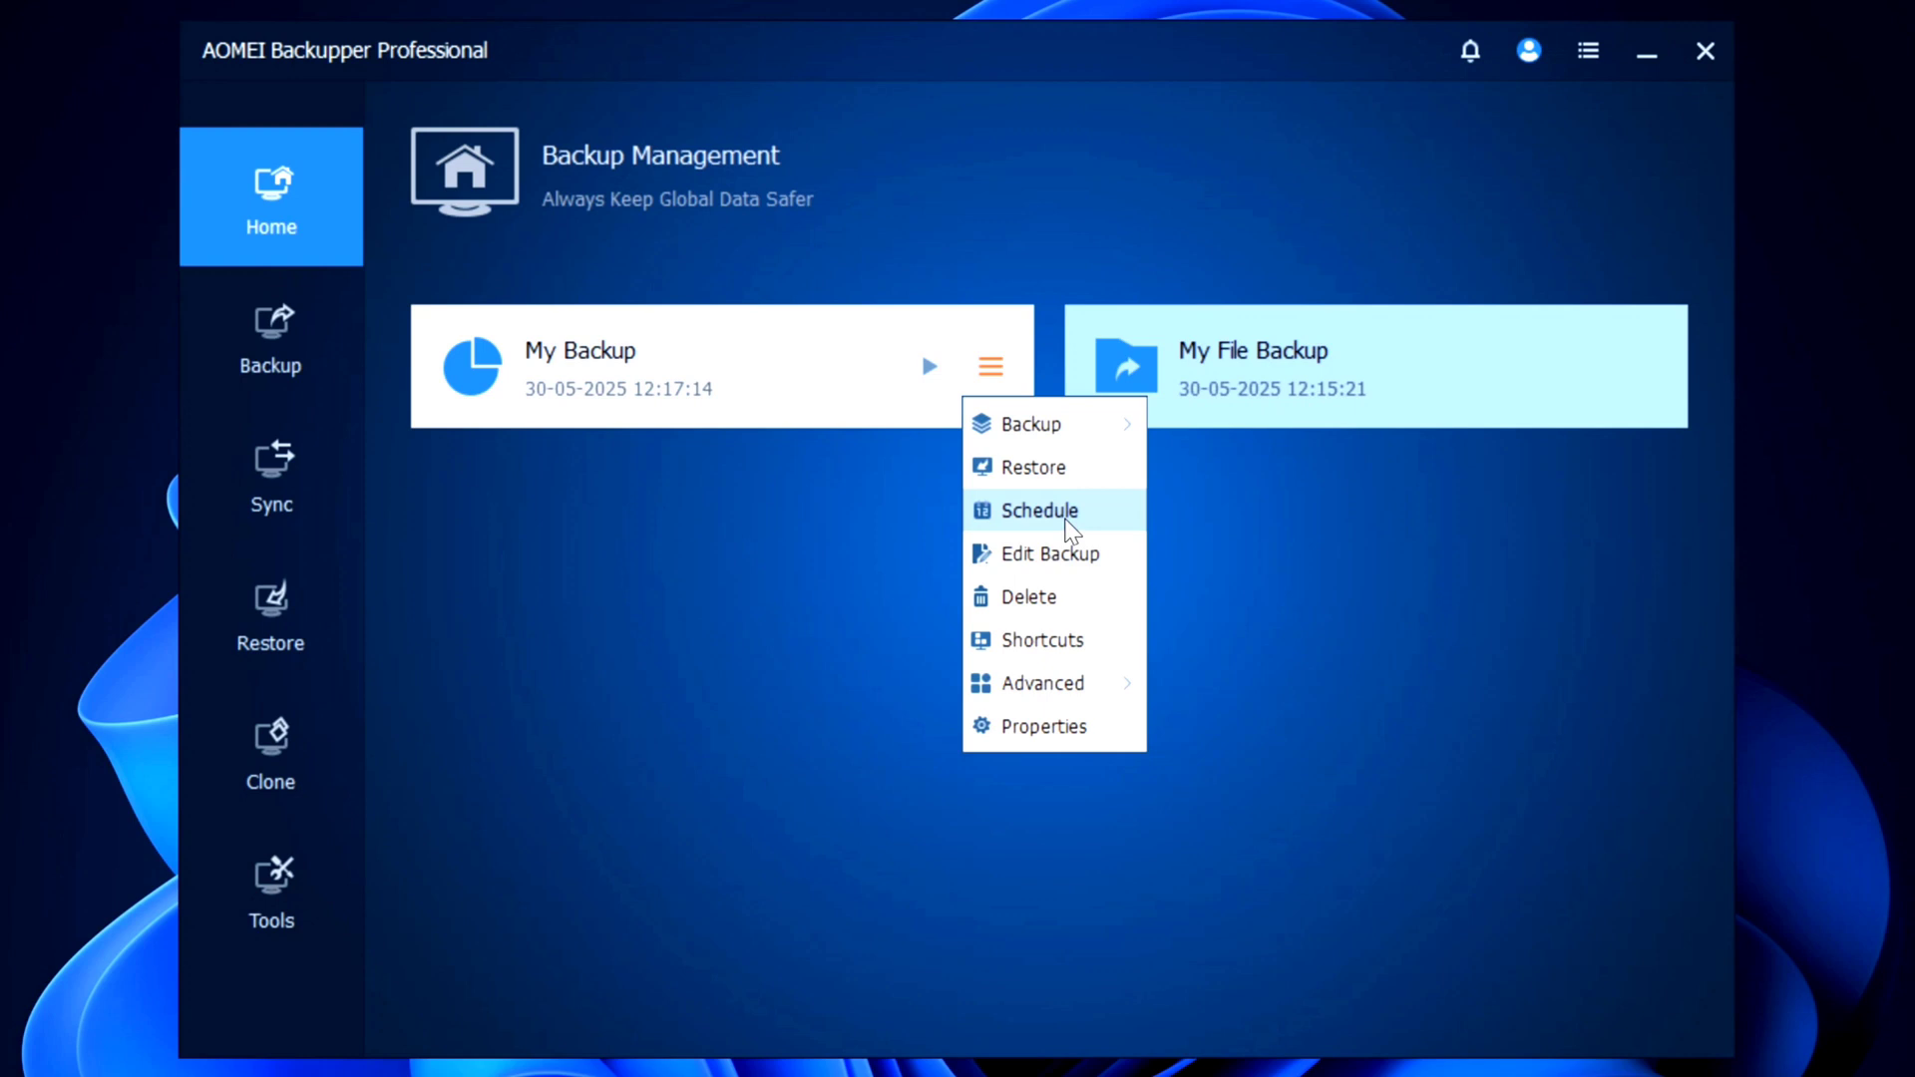
pyautogui.click(1066, 520)
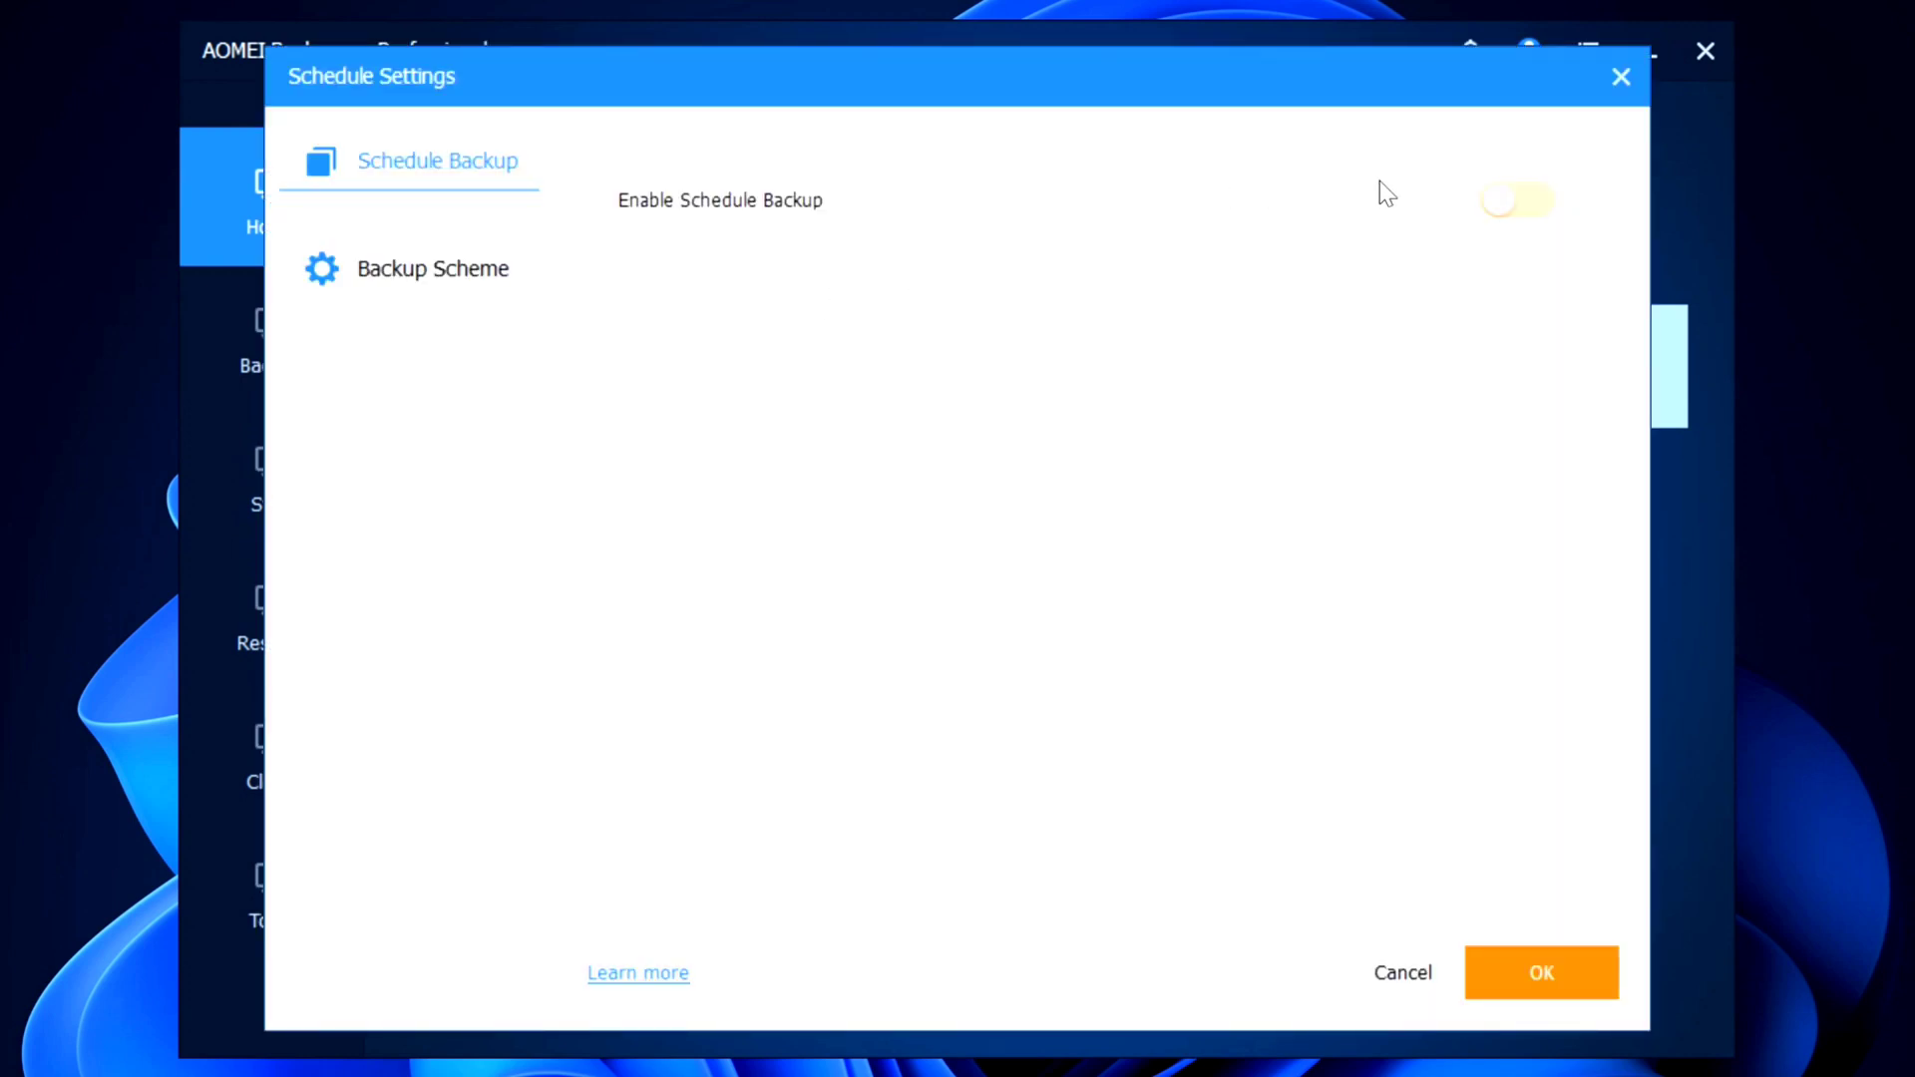
pyautogui.click(1533, 201)
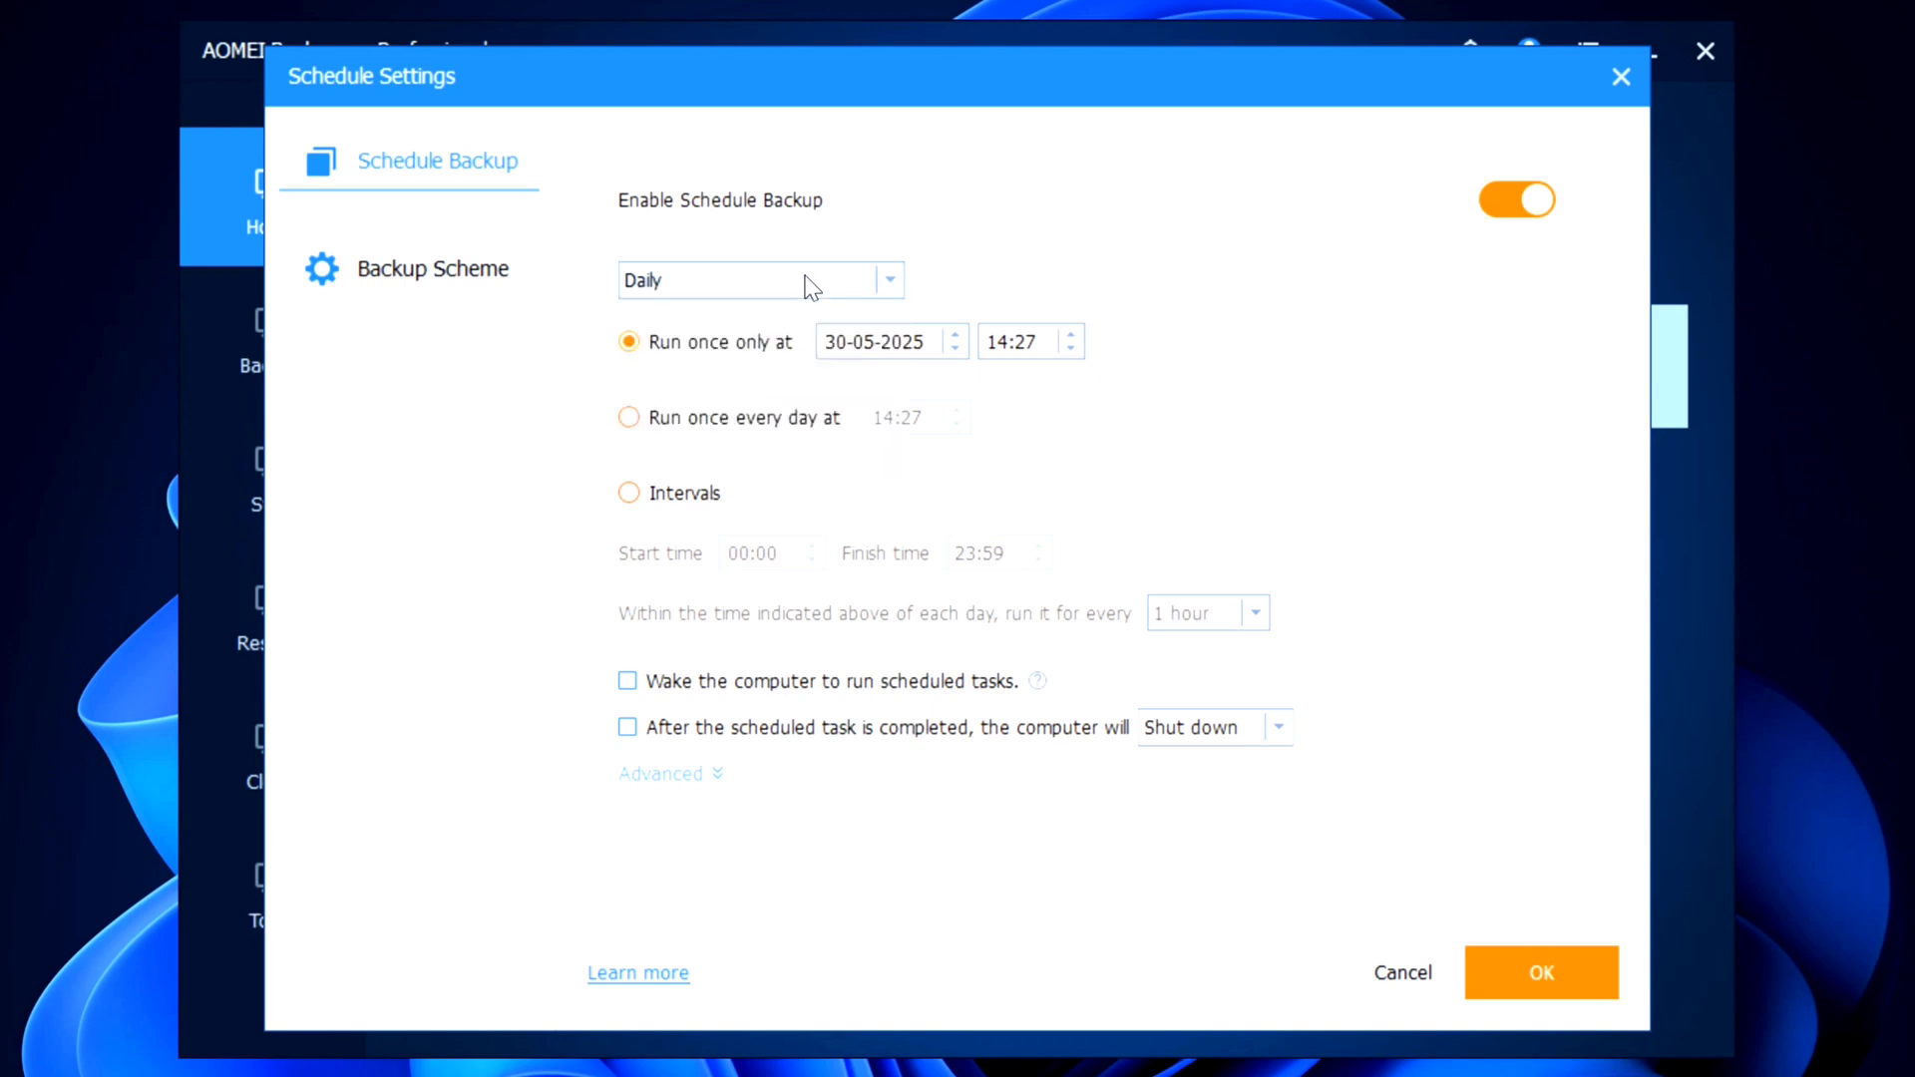
# Schedule monthly on the fourth Thursday at 14:27, waking the PC and shutting down afterwards.
pyautogui.click(799, 277)
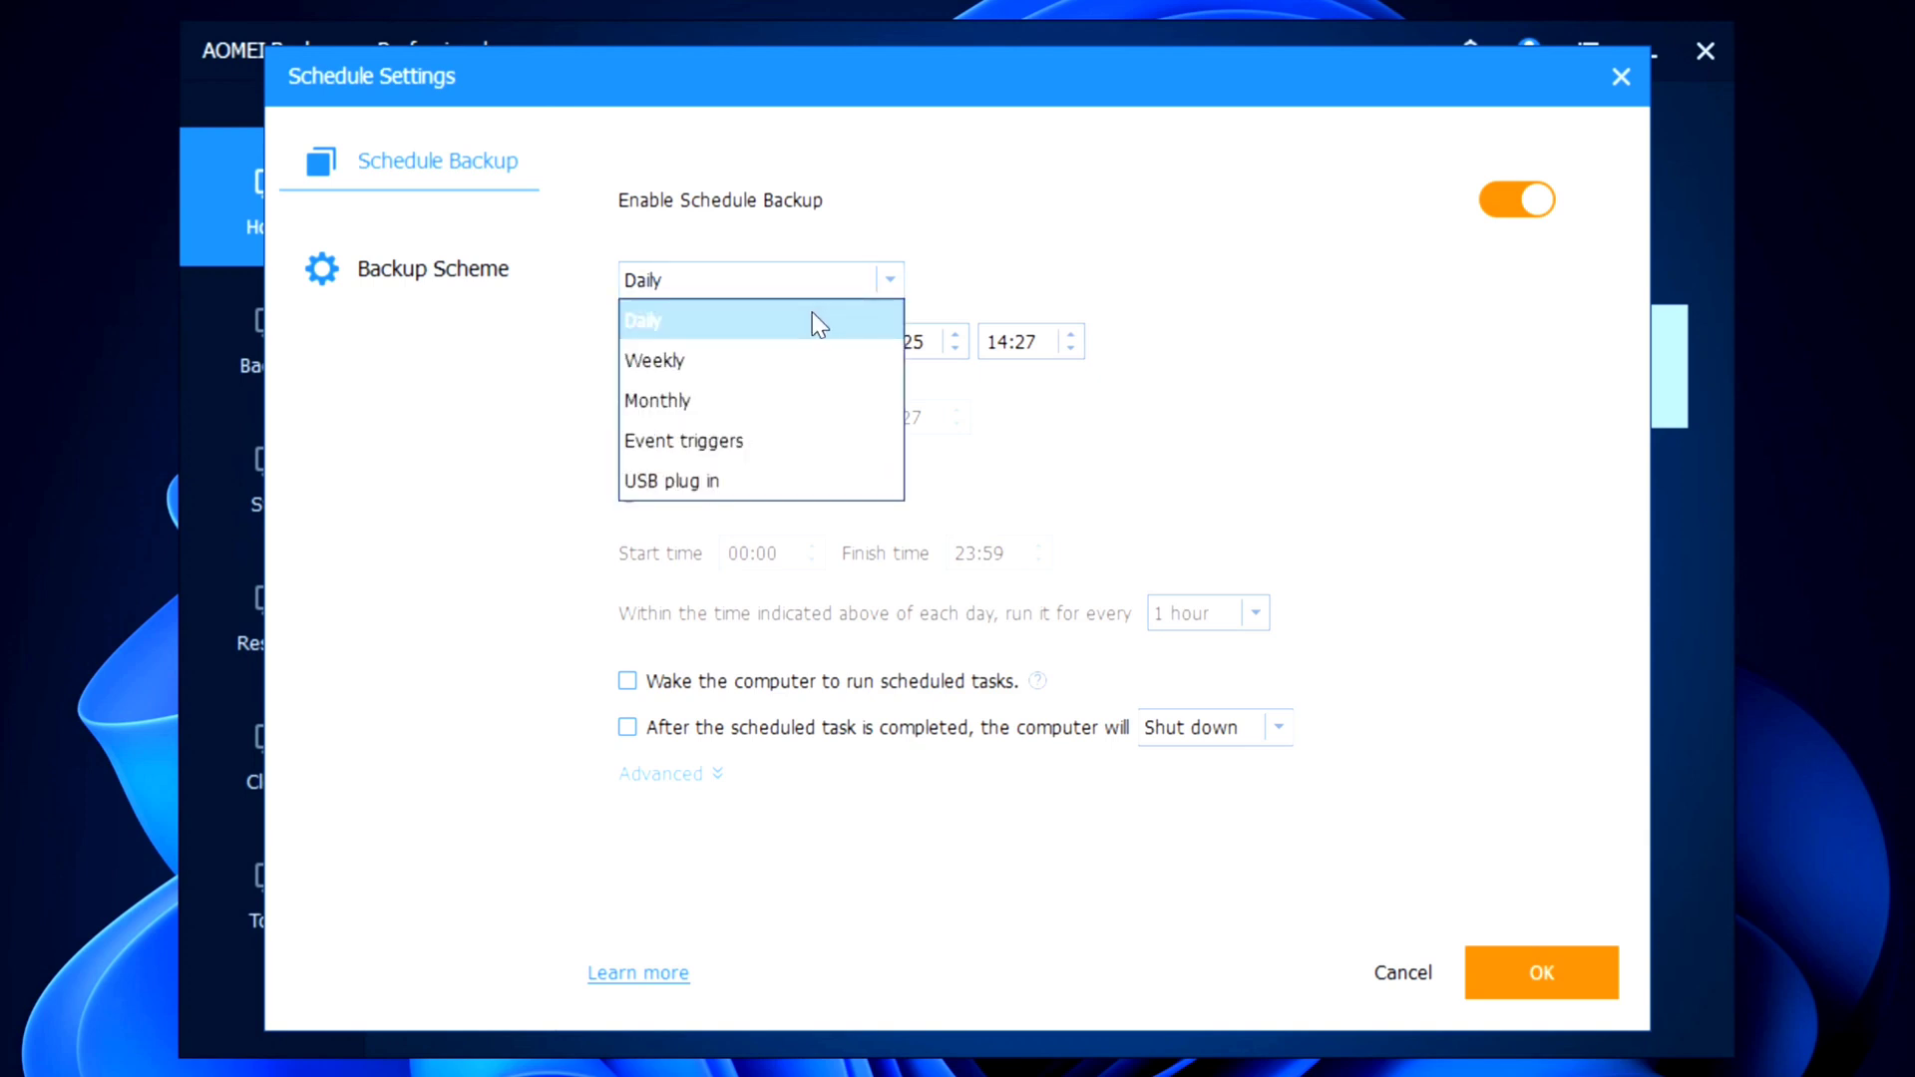
pyautogui.click(776, 409)
pyautogui.click(1020, 344)
pyautogui.click(997, 497)
pyautogui.click(1095, 342)
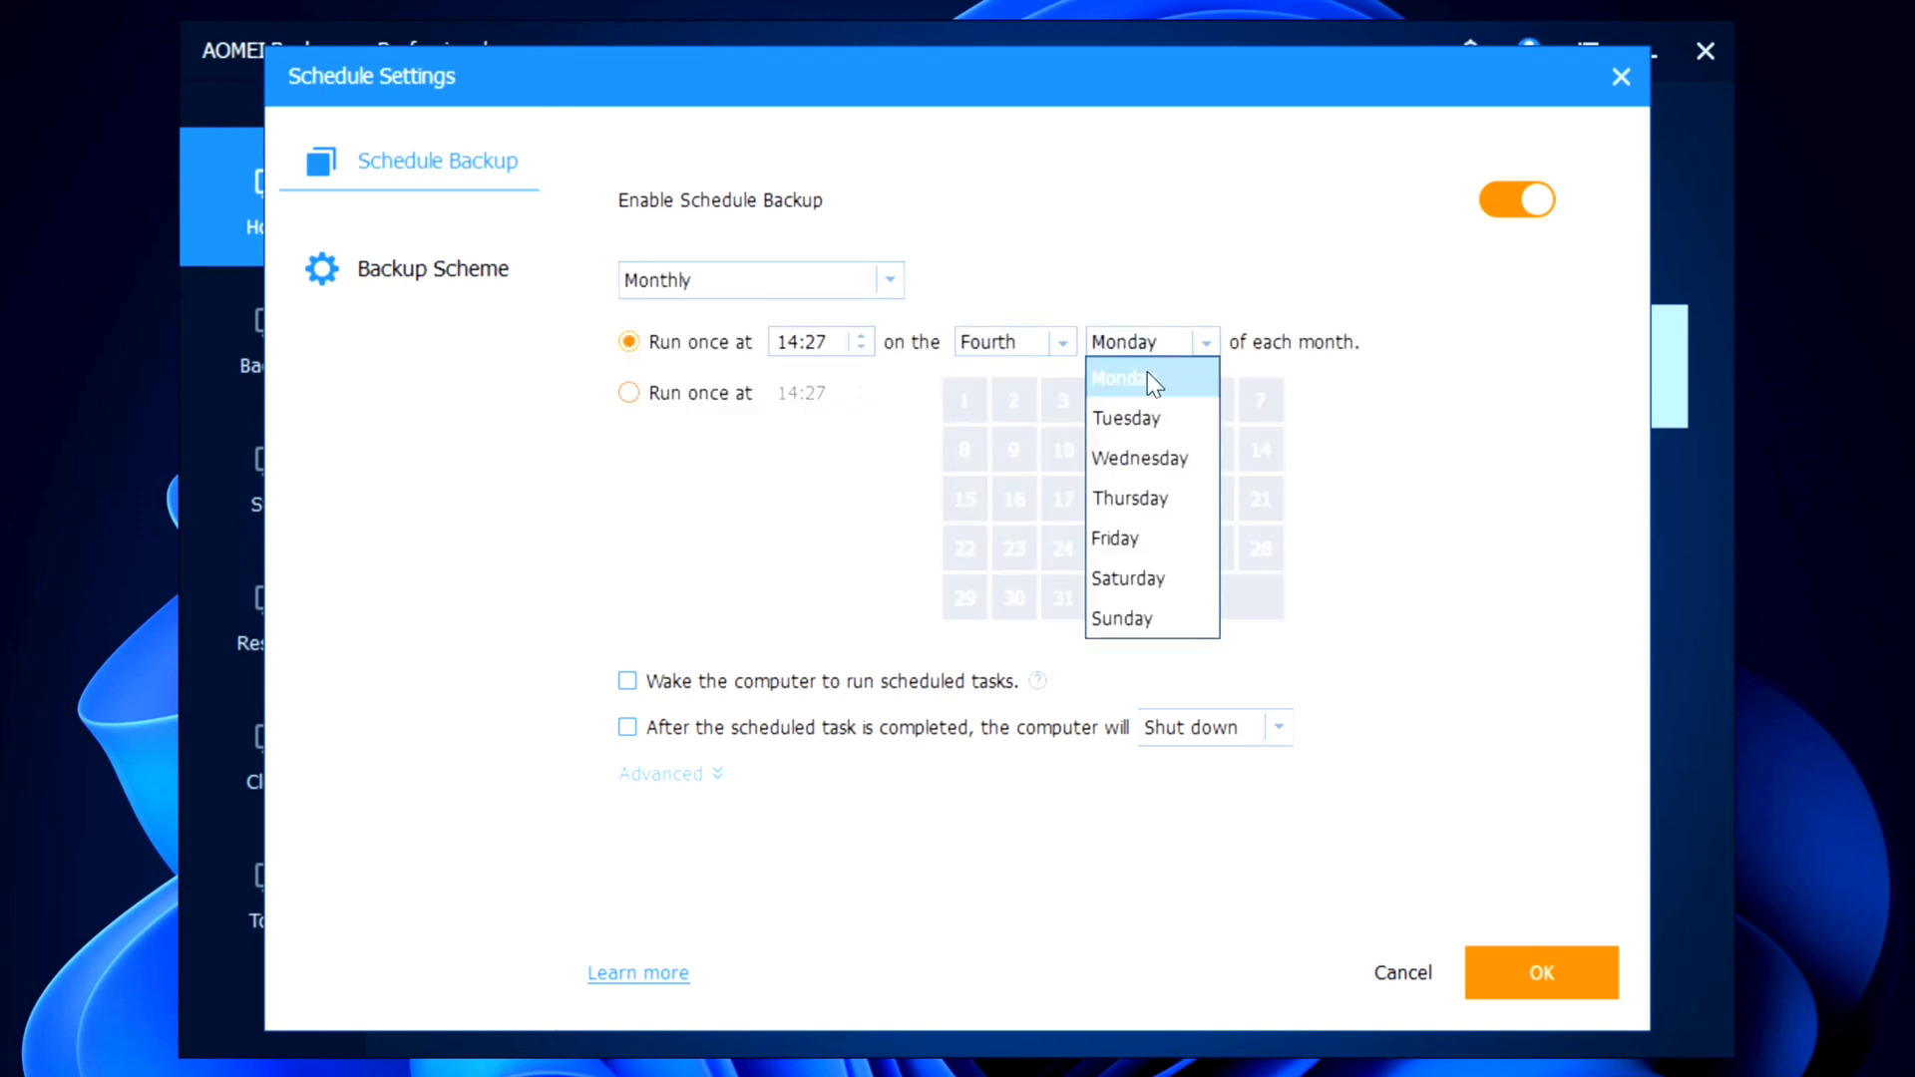
pyautogui.click(1147, 499)
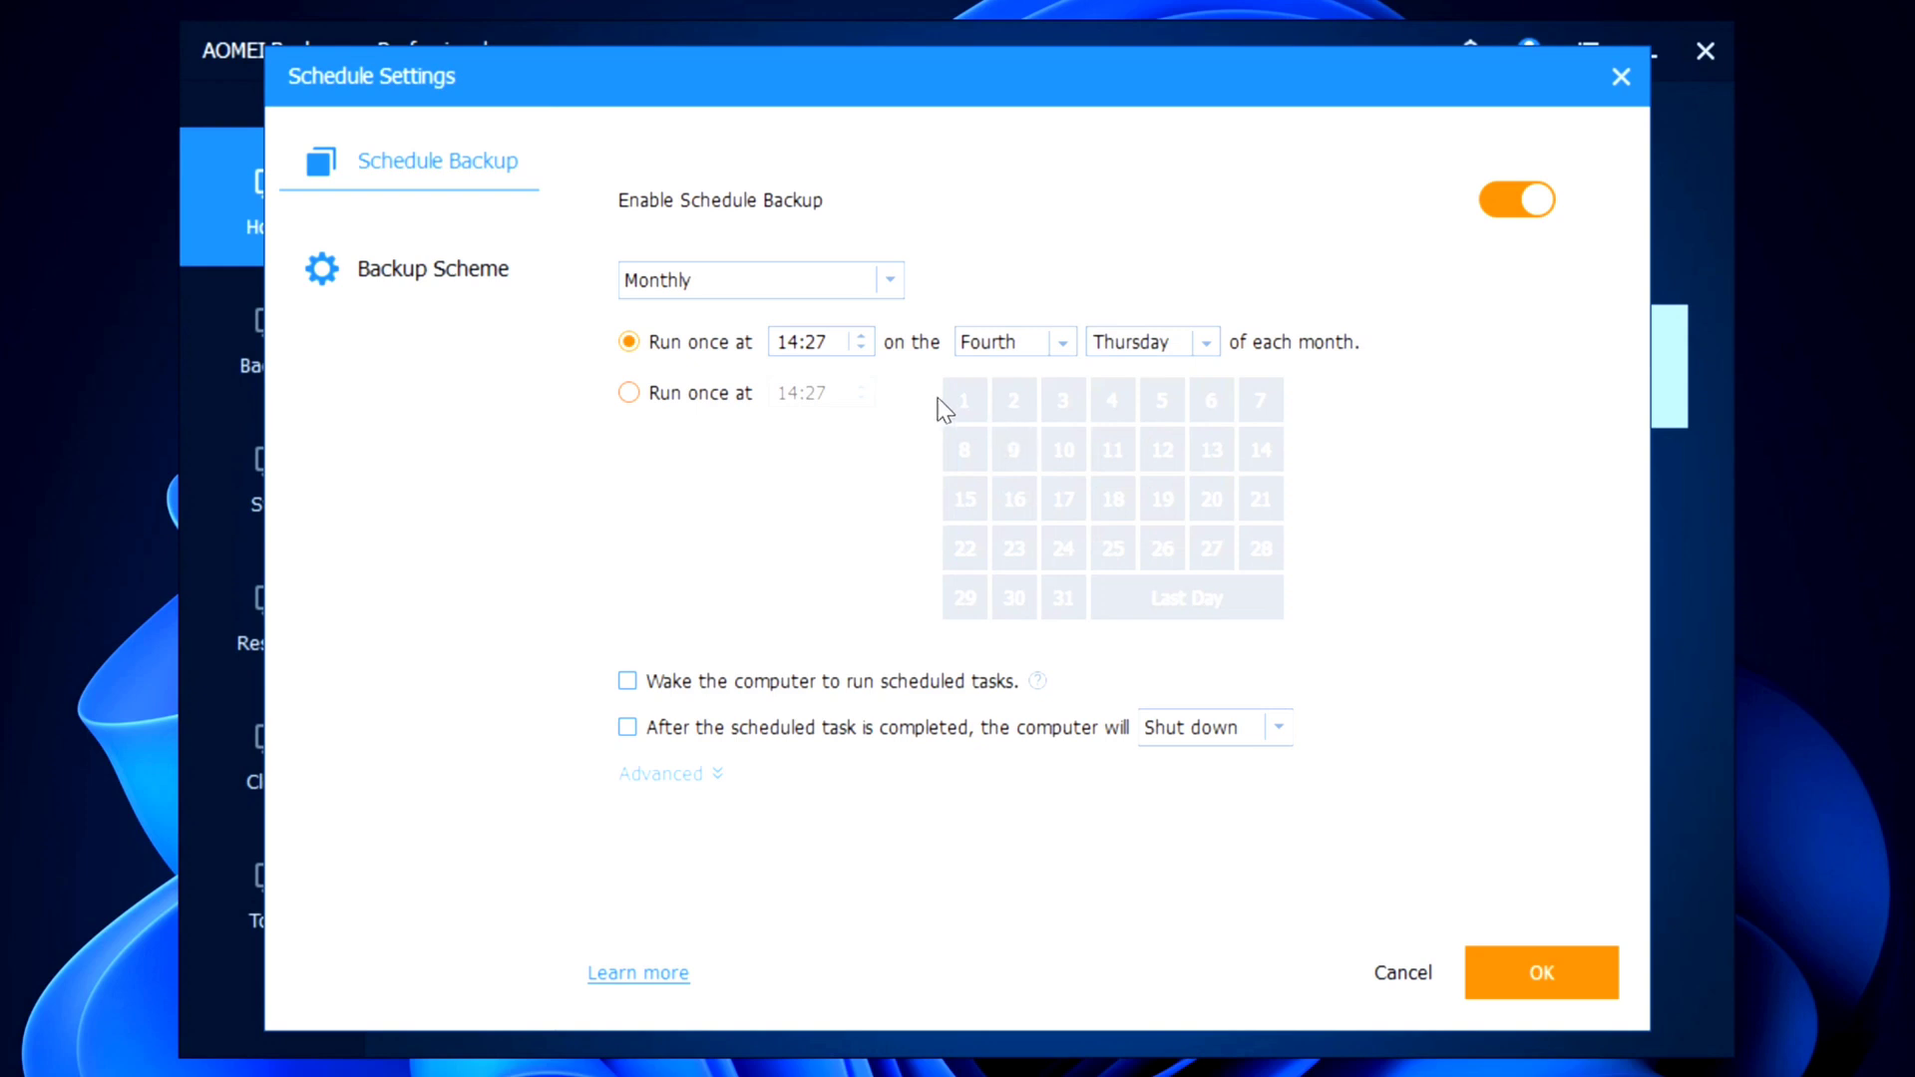
pyautogui.click(627, 681)
pyautogui.click(627, 727)
pyautogui.click(686, 779)
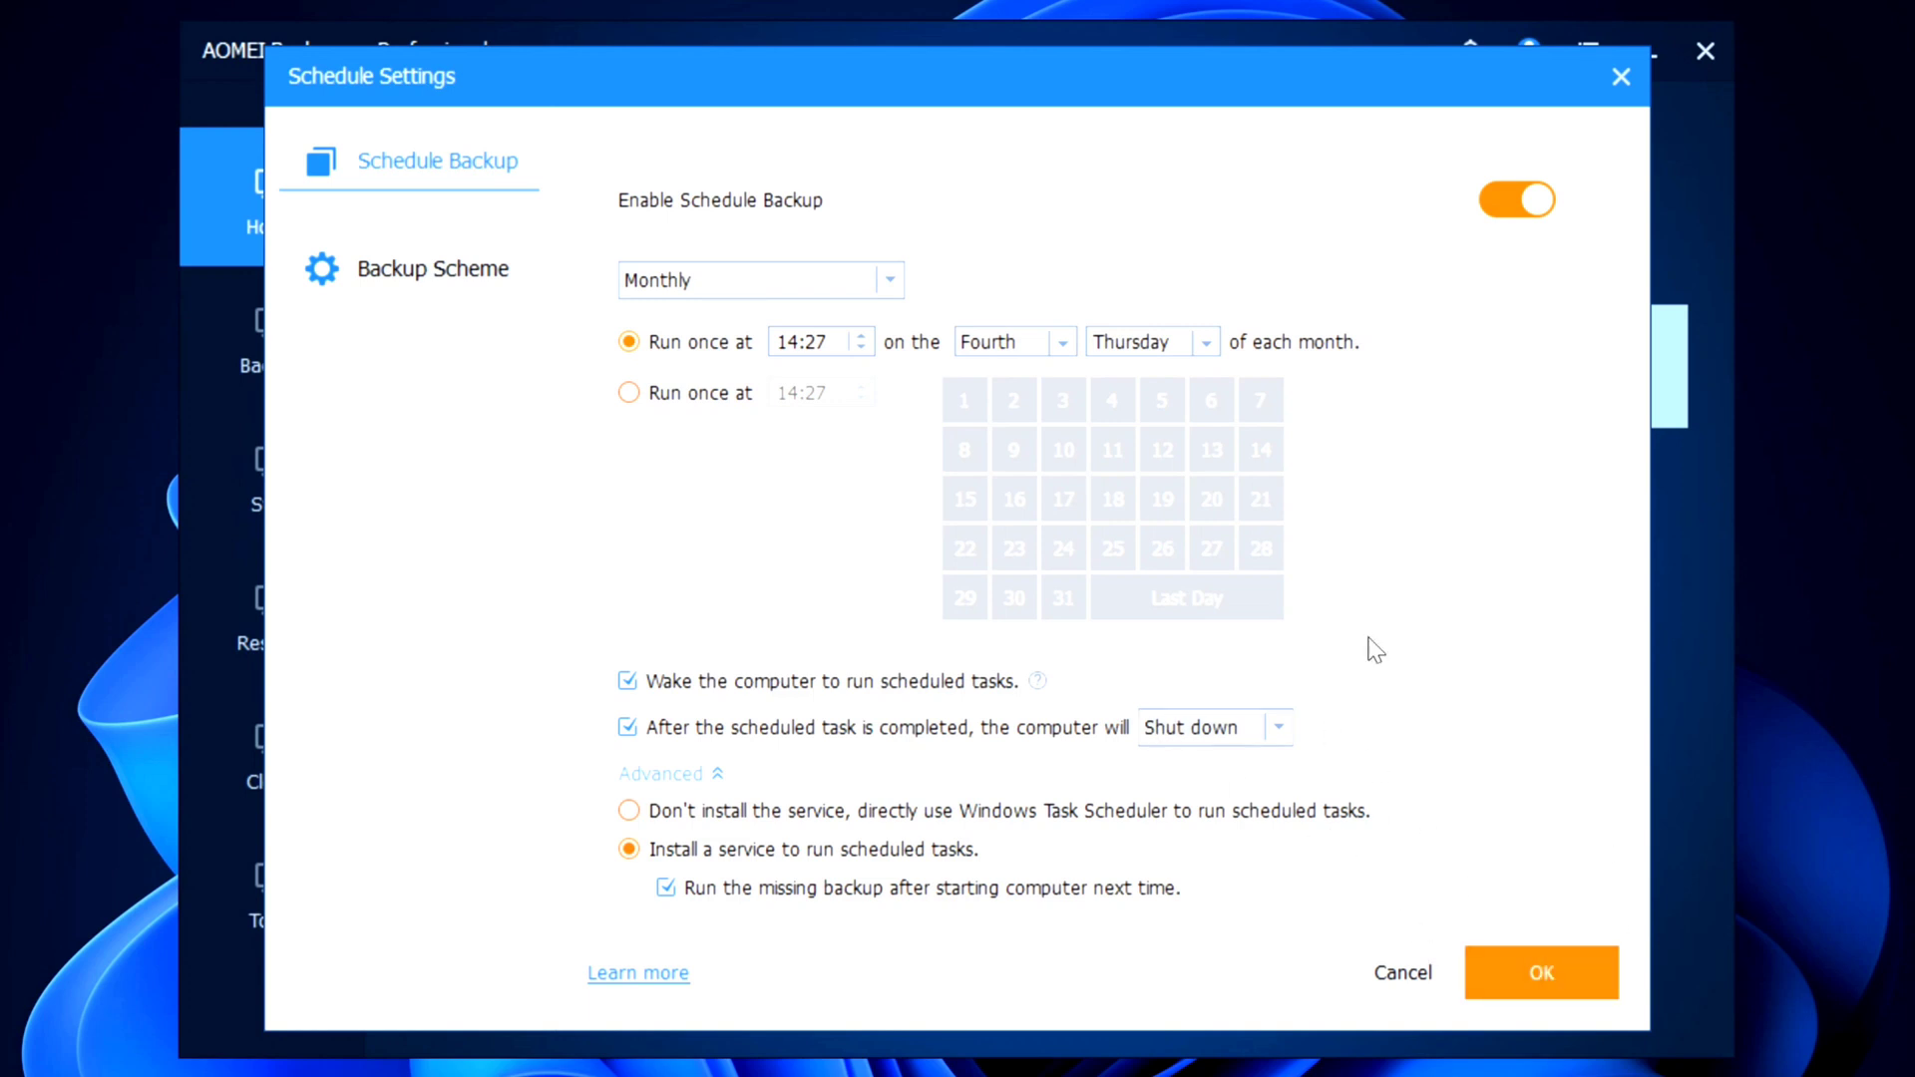
pyautogui.click(1444, 985)
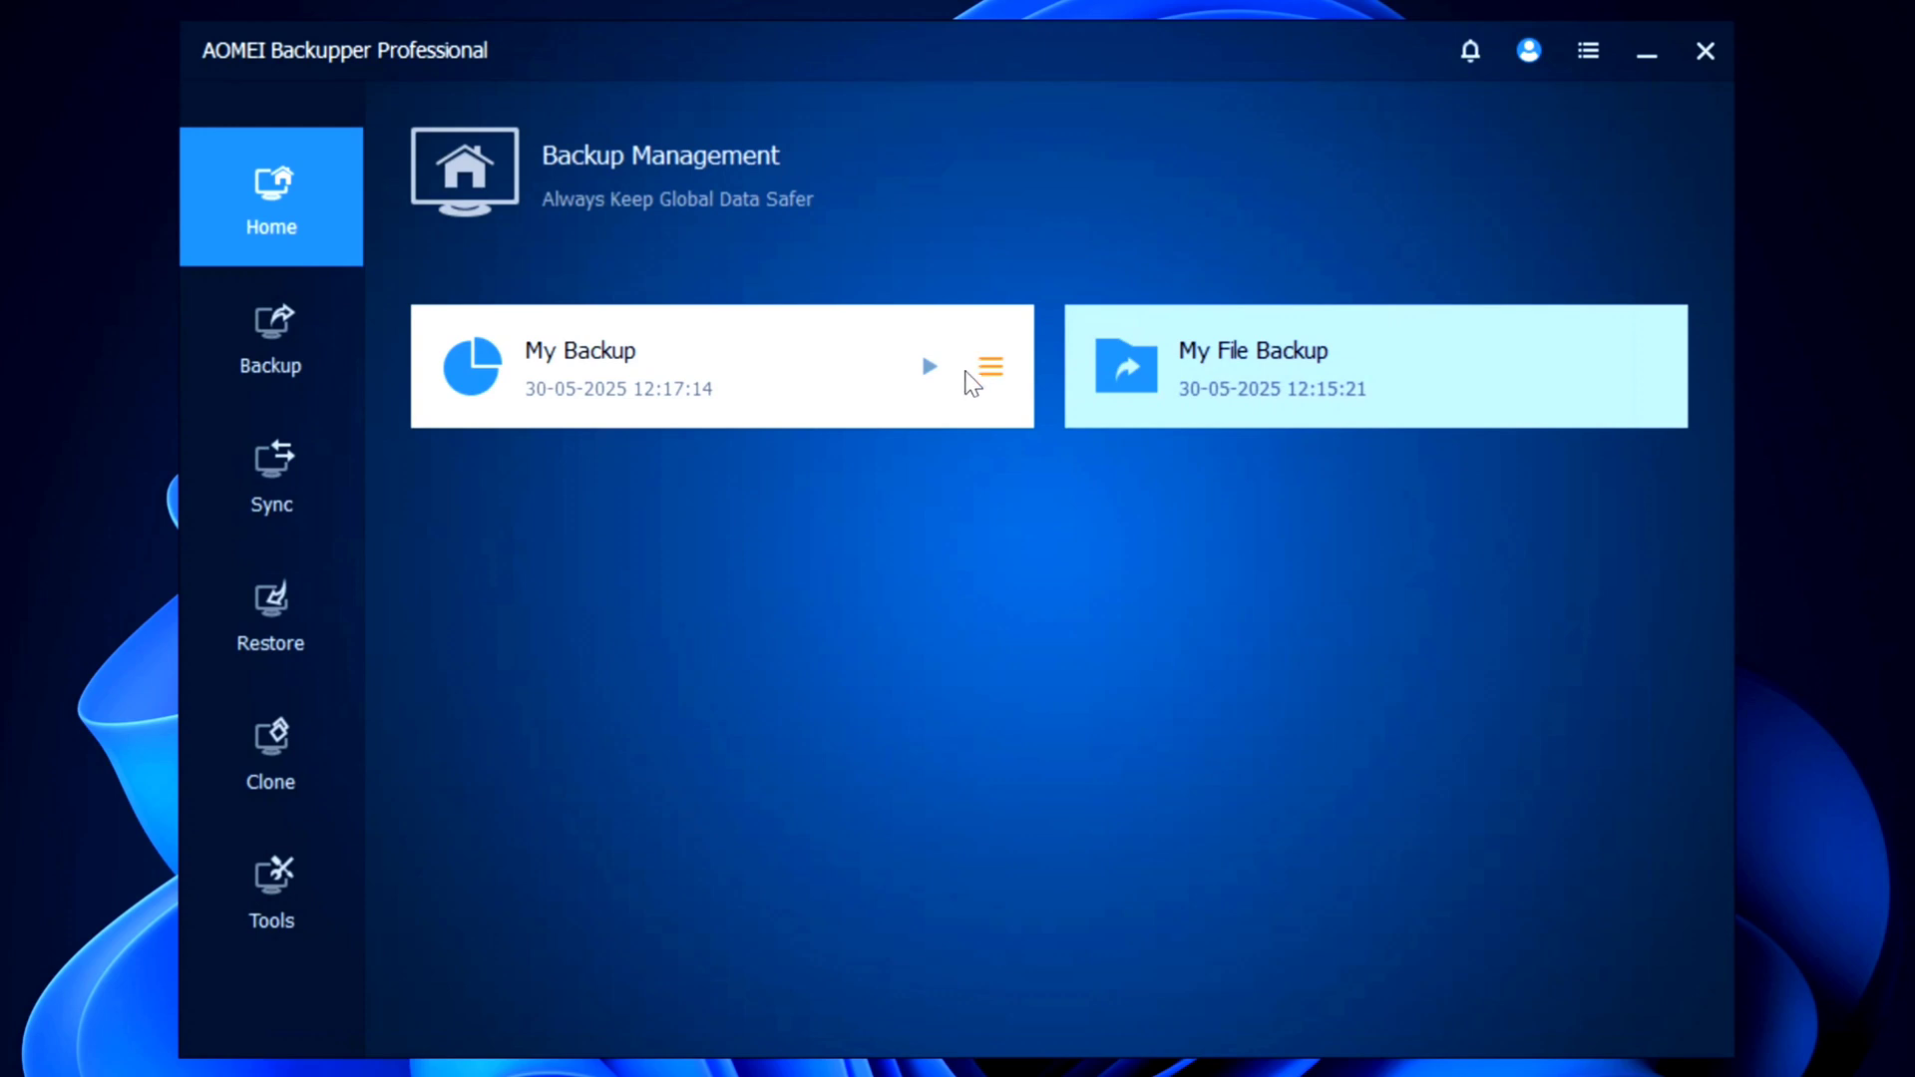
# Start an incremental My Backup run commented 'Back up', then cancel it at 6%.
pyautogui.click(922, 368)
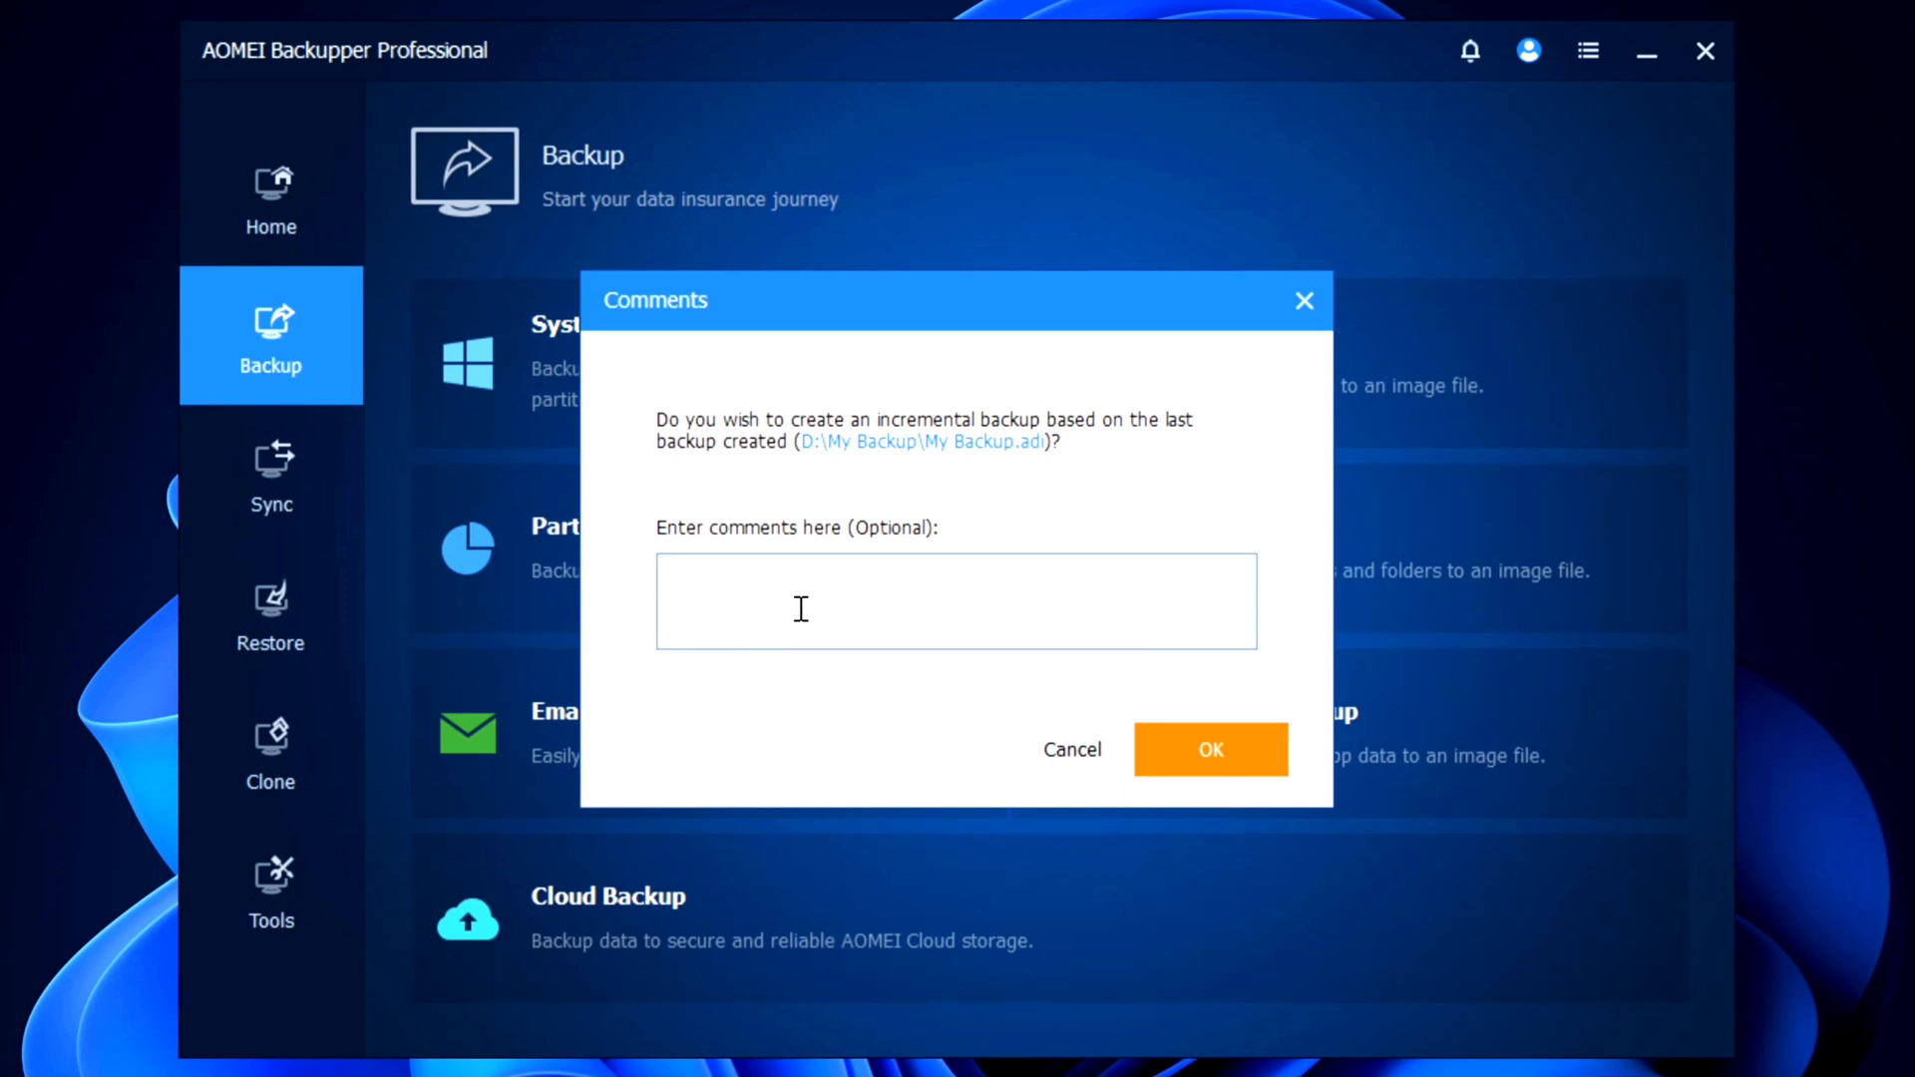
pyautogui.write('Back up')
pyautogui.click(1219, 760)
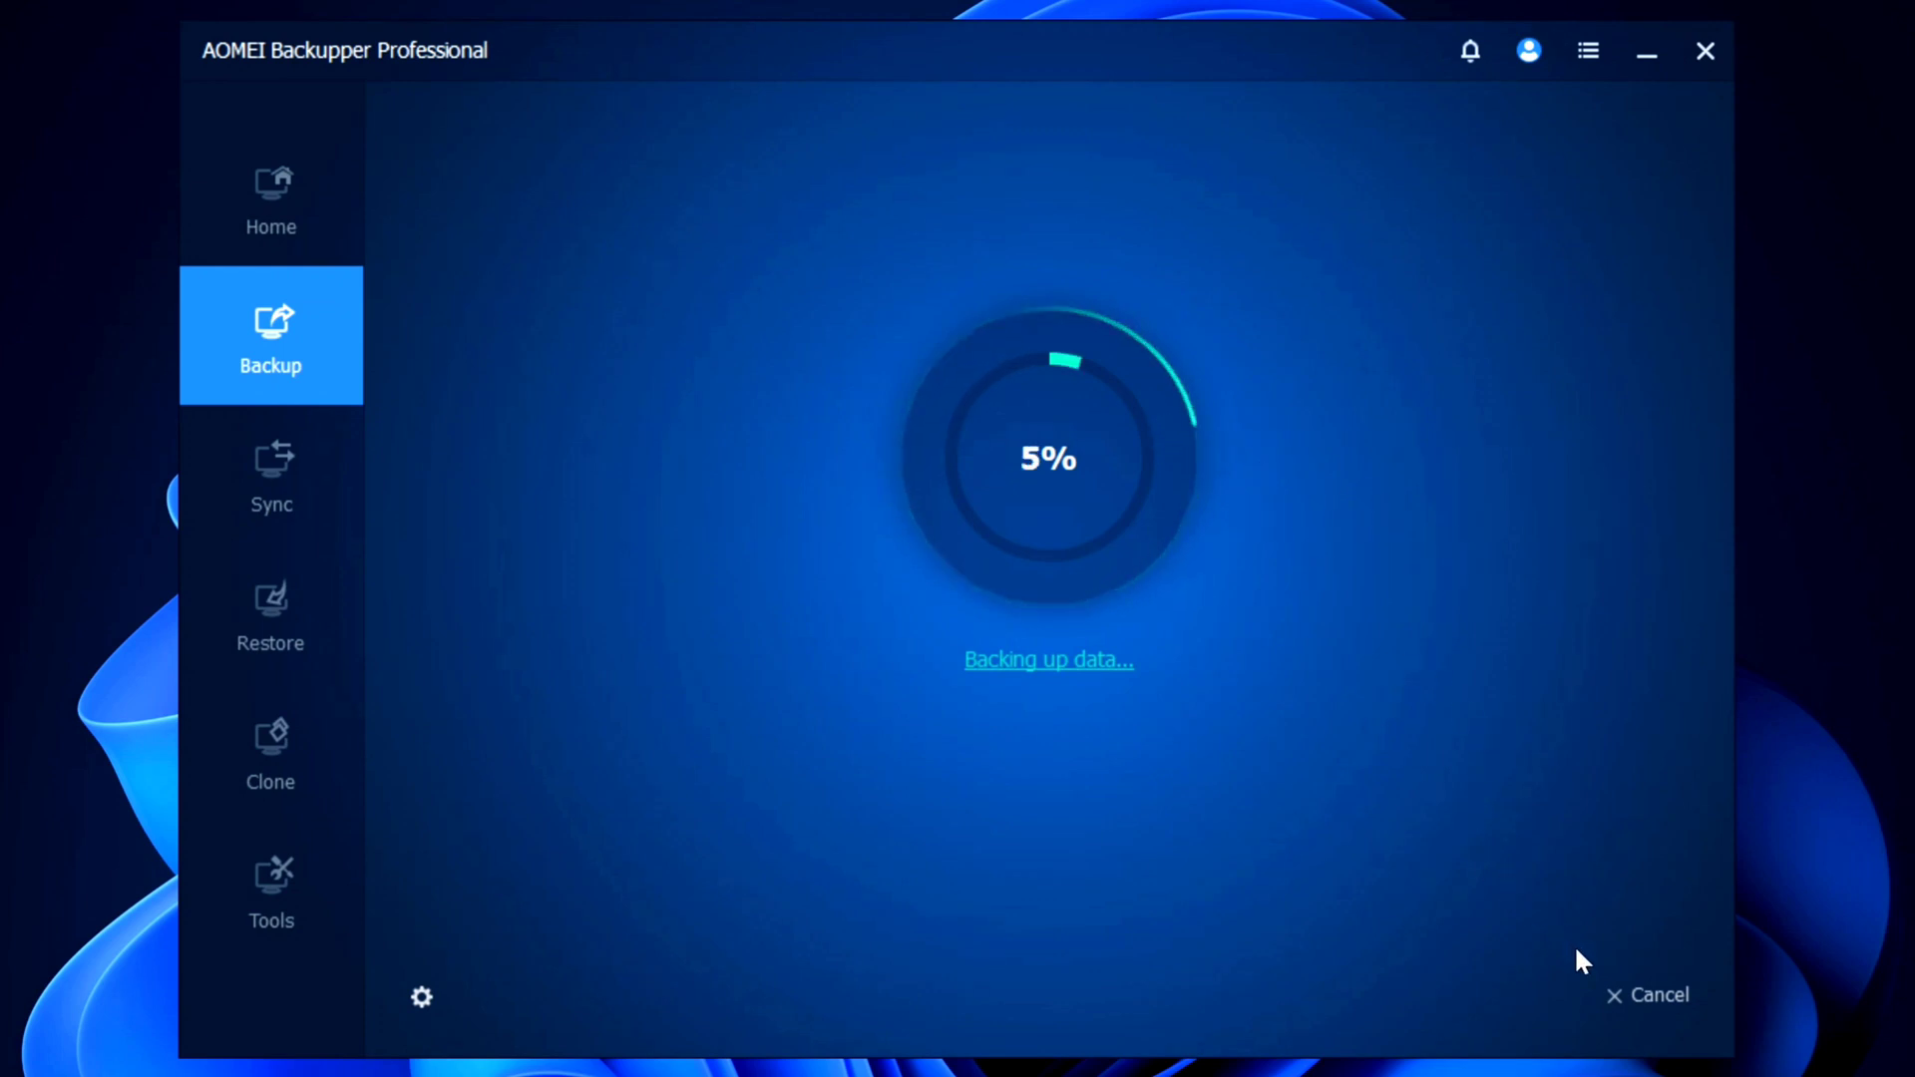
pyautogui.click(1614, 993)
pyautogui.click(1293, 662)
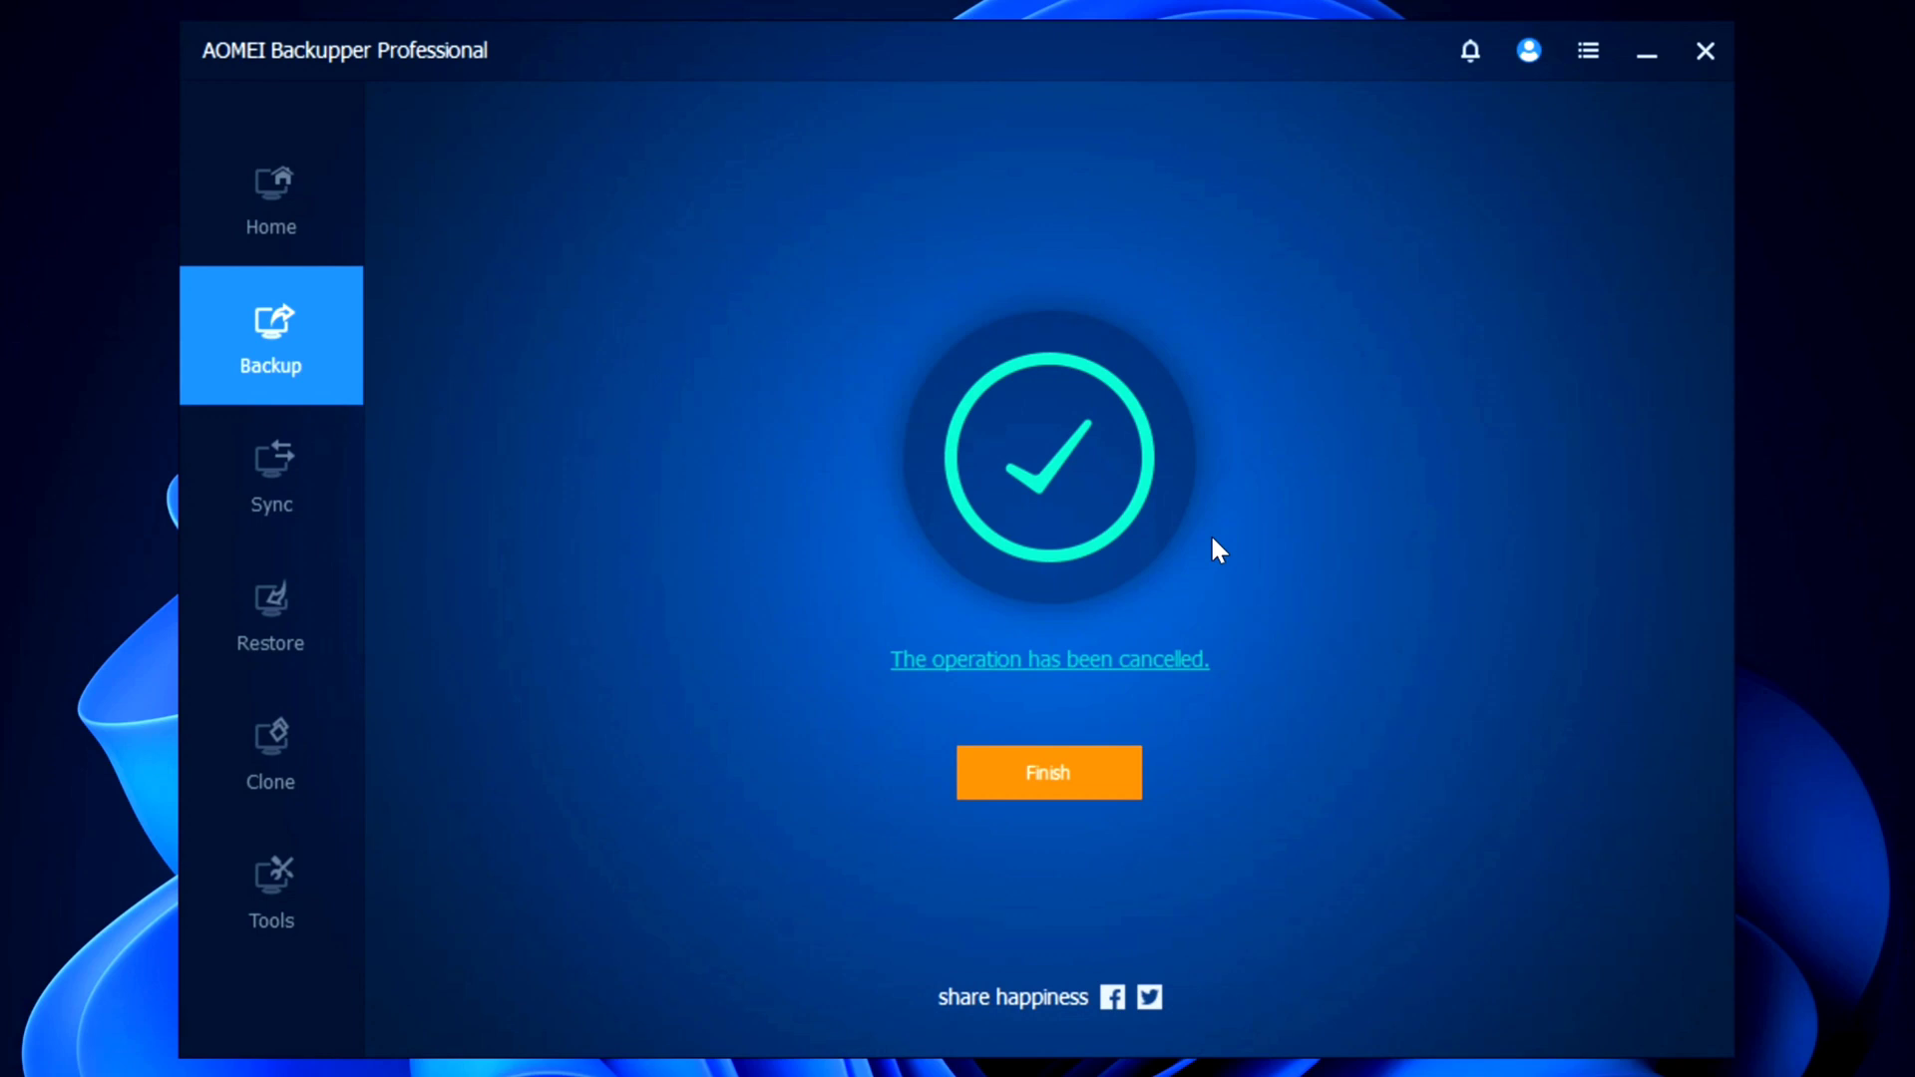
# Close the cancelled-operation result to get back to the Home page.
pyautogui.click(1057, 766)
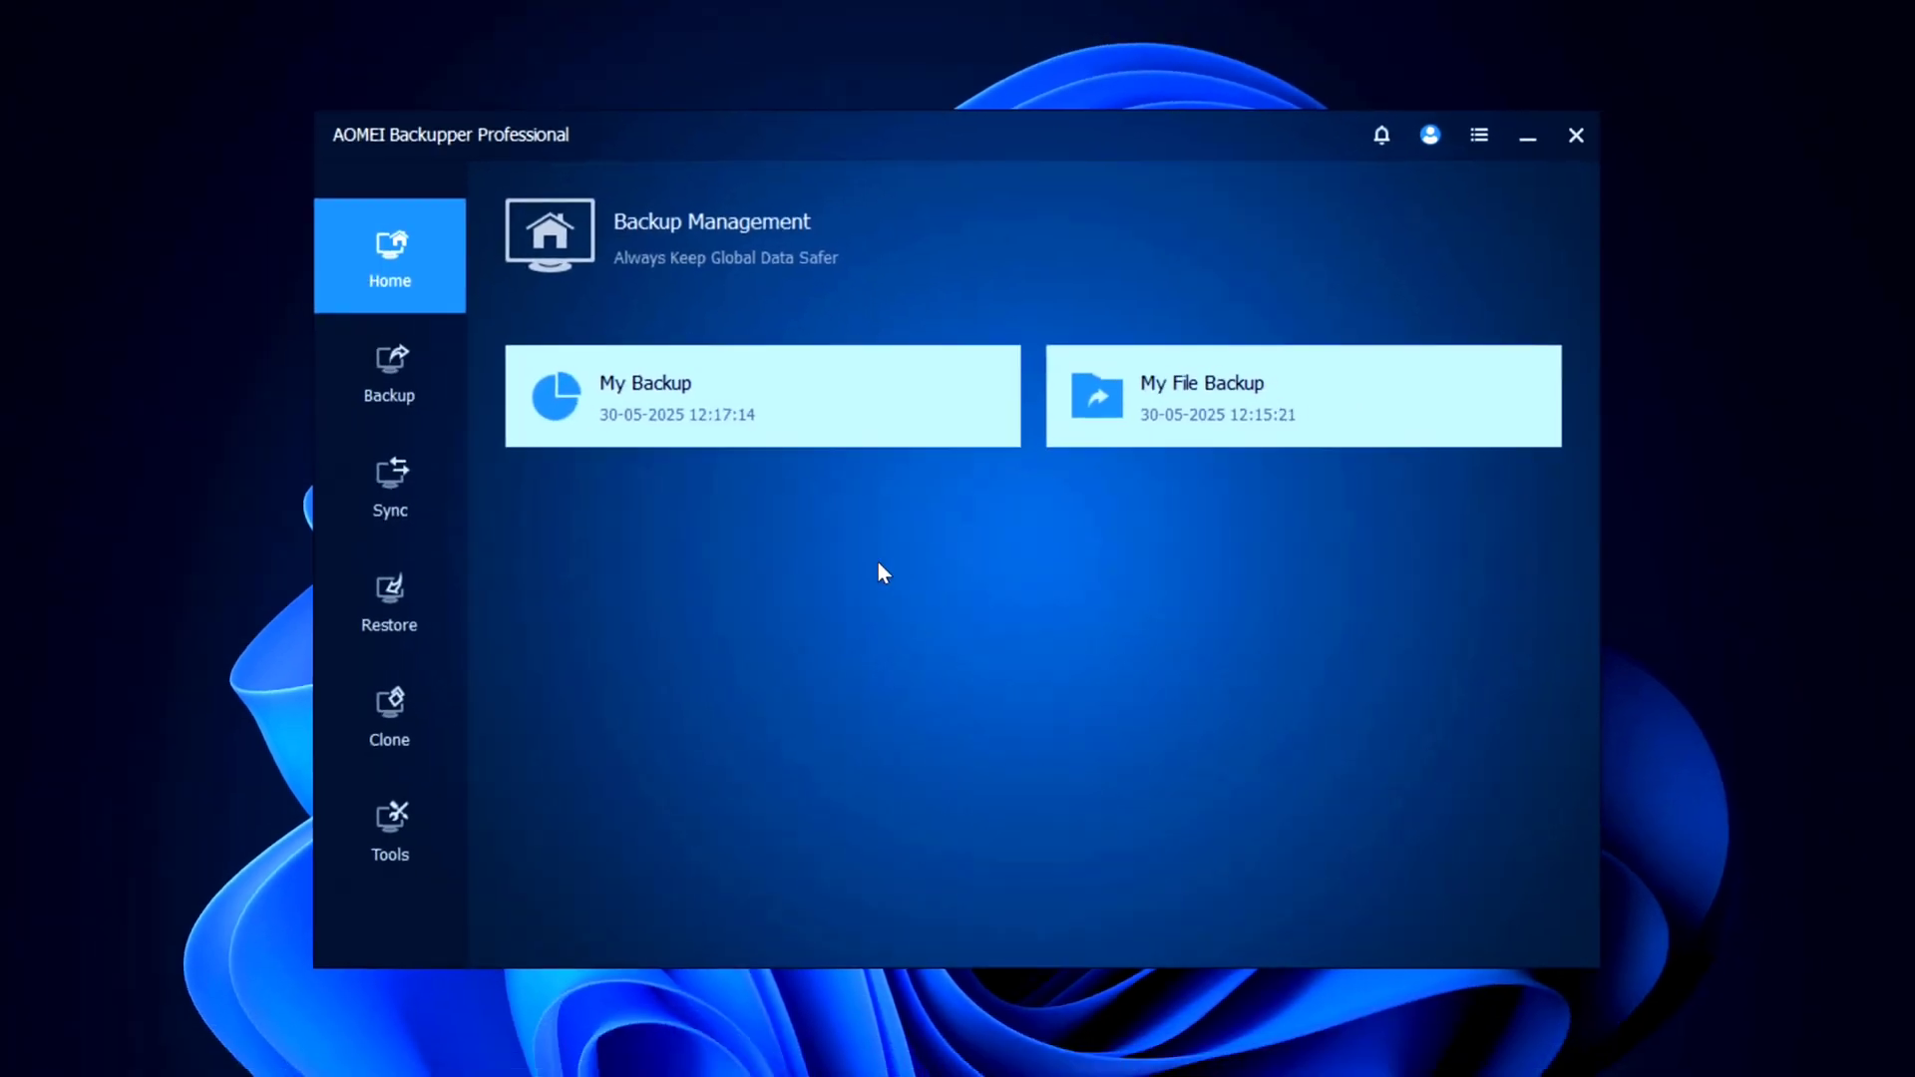